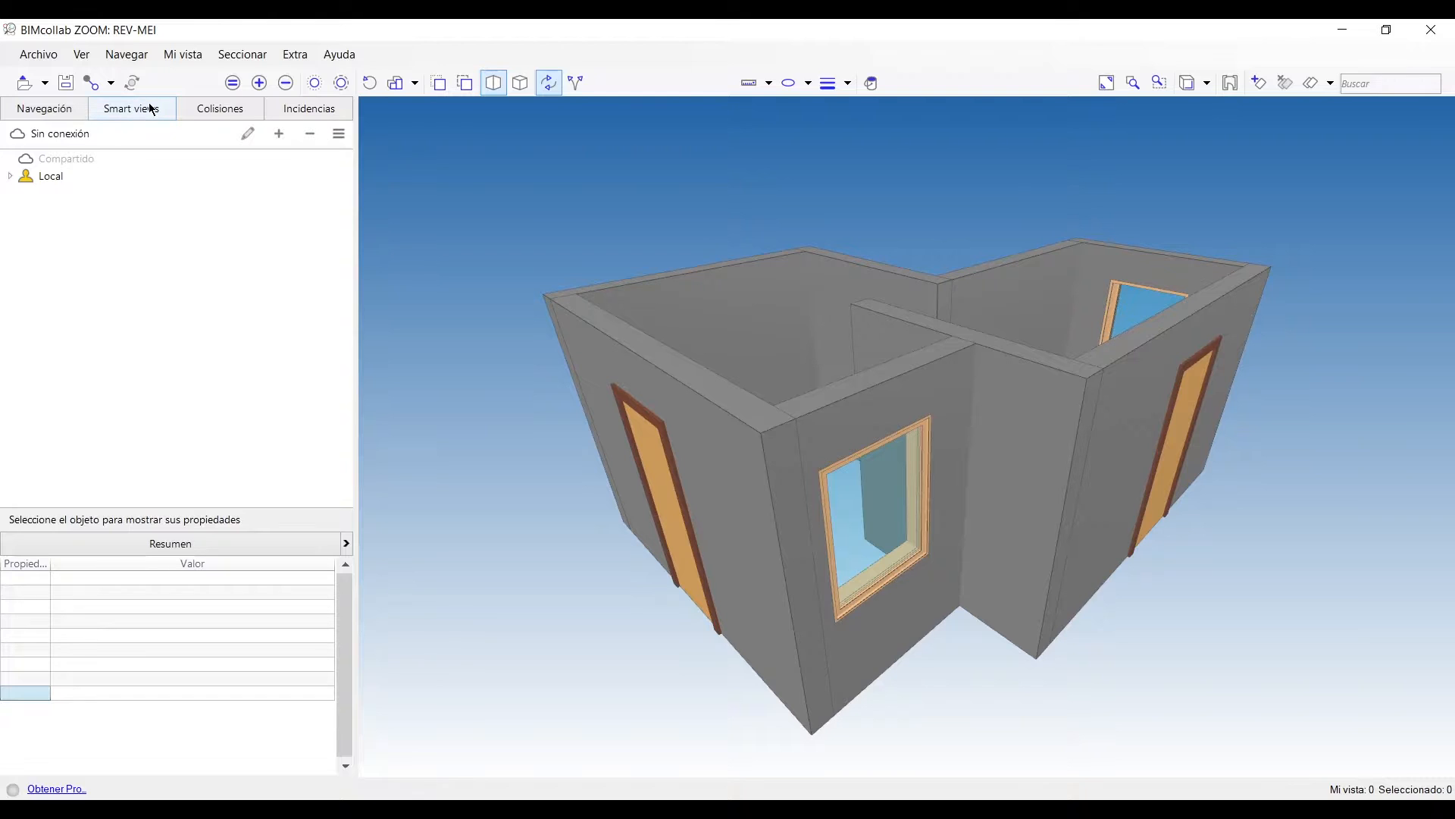
Step: Expand the local set "Manual de Entrega de Información básica BIM (MEI)" and display its smart views from 3.1 Proyecto through 3.4 Entidades on the model
left_click(10, 176)
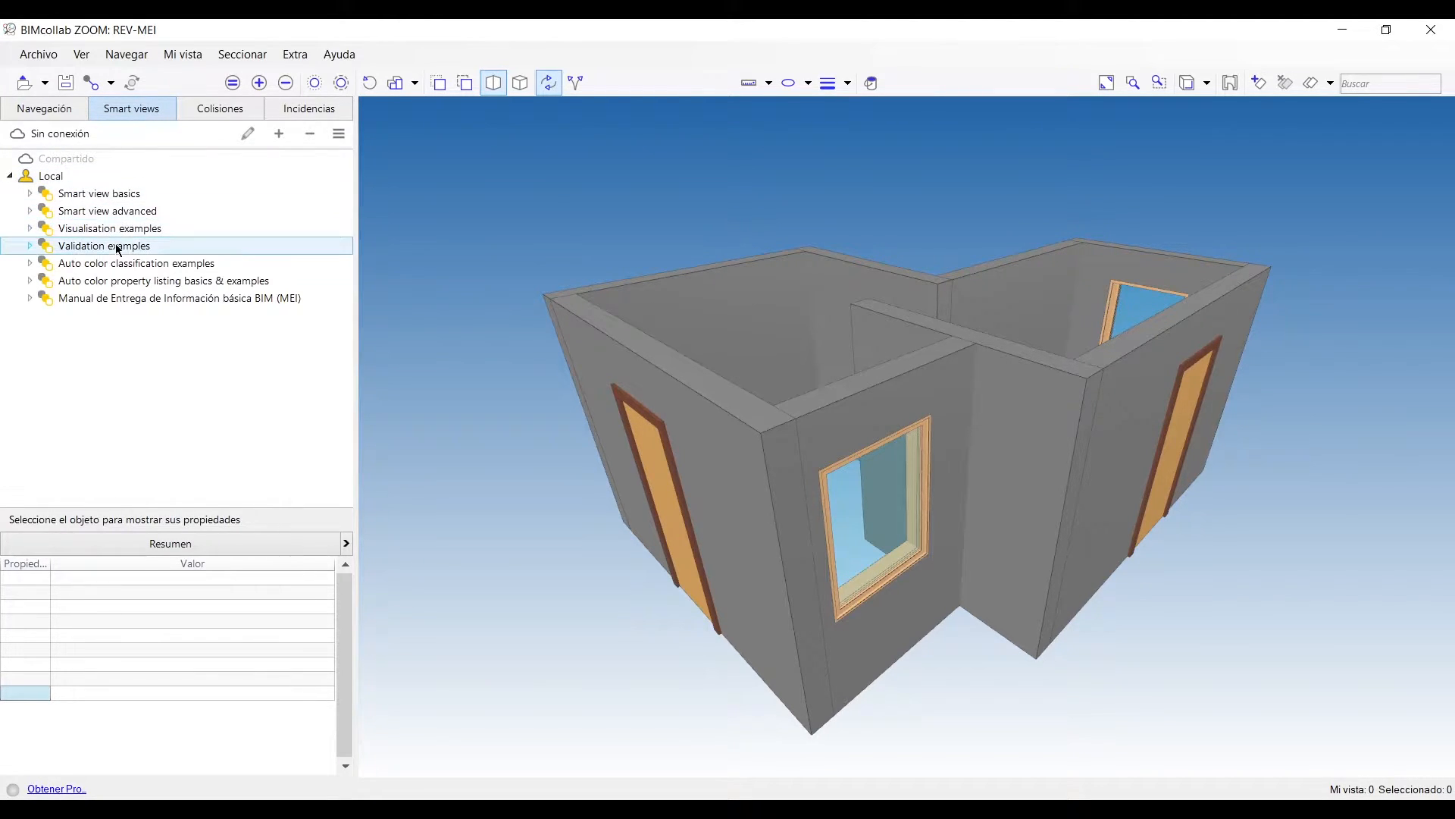
left_click(30, 298)
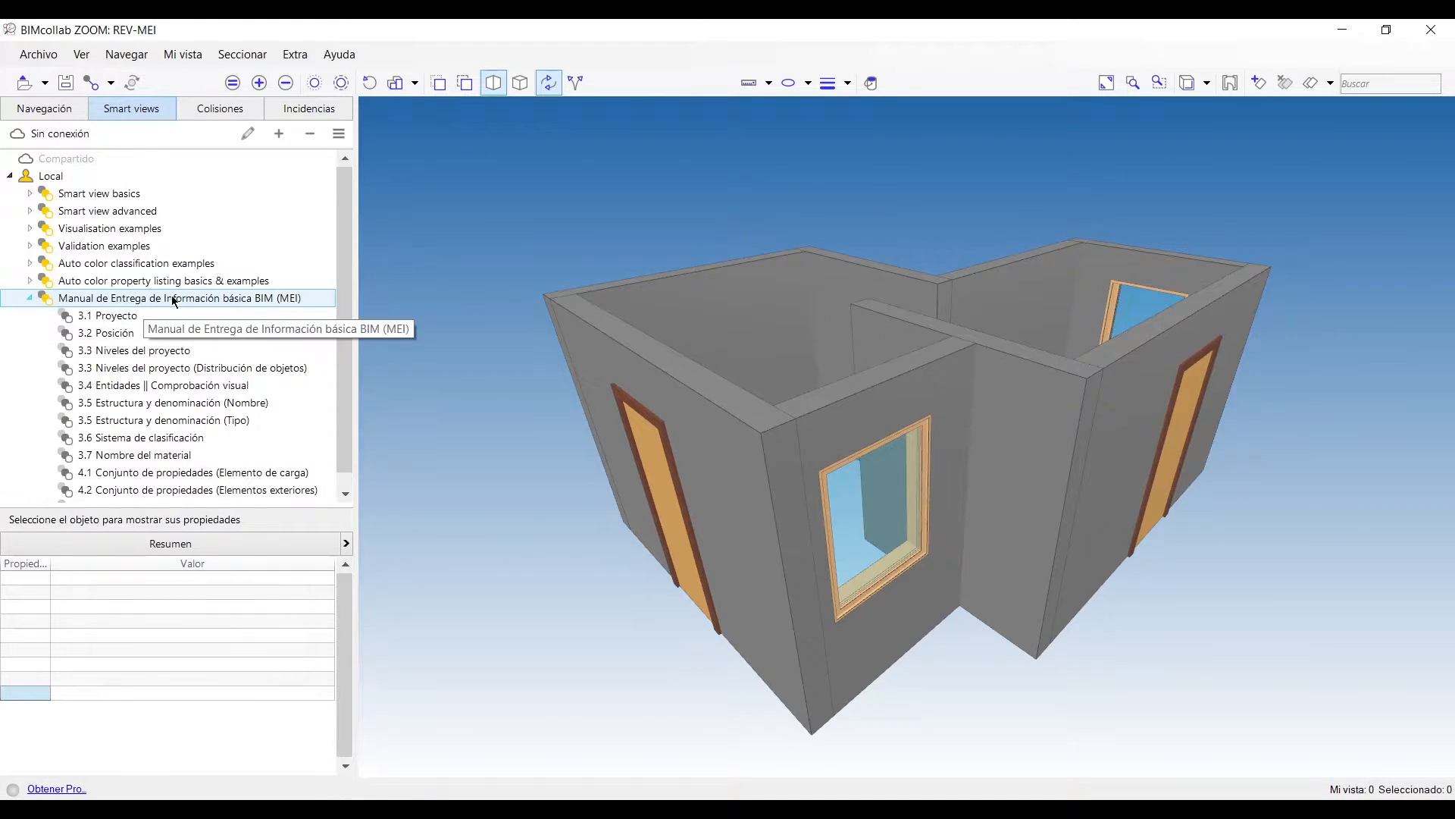
scroll(182, 301, "down", 1)
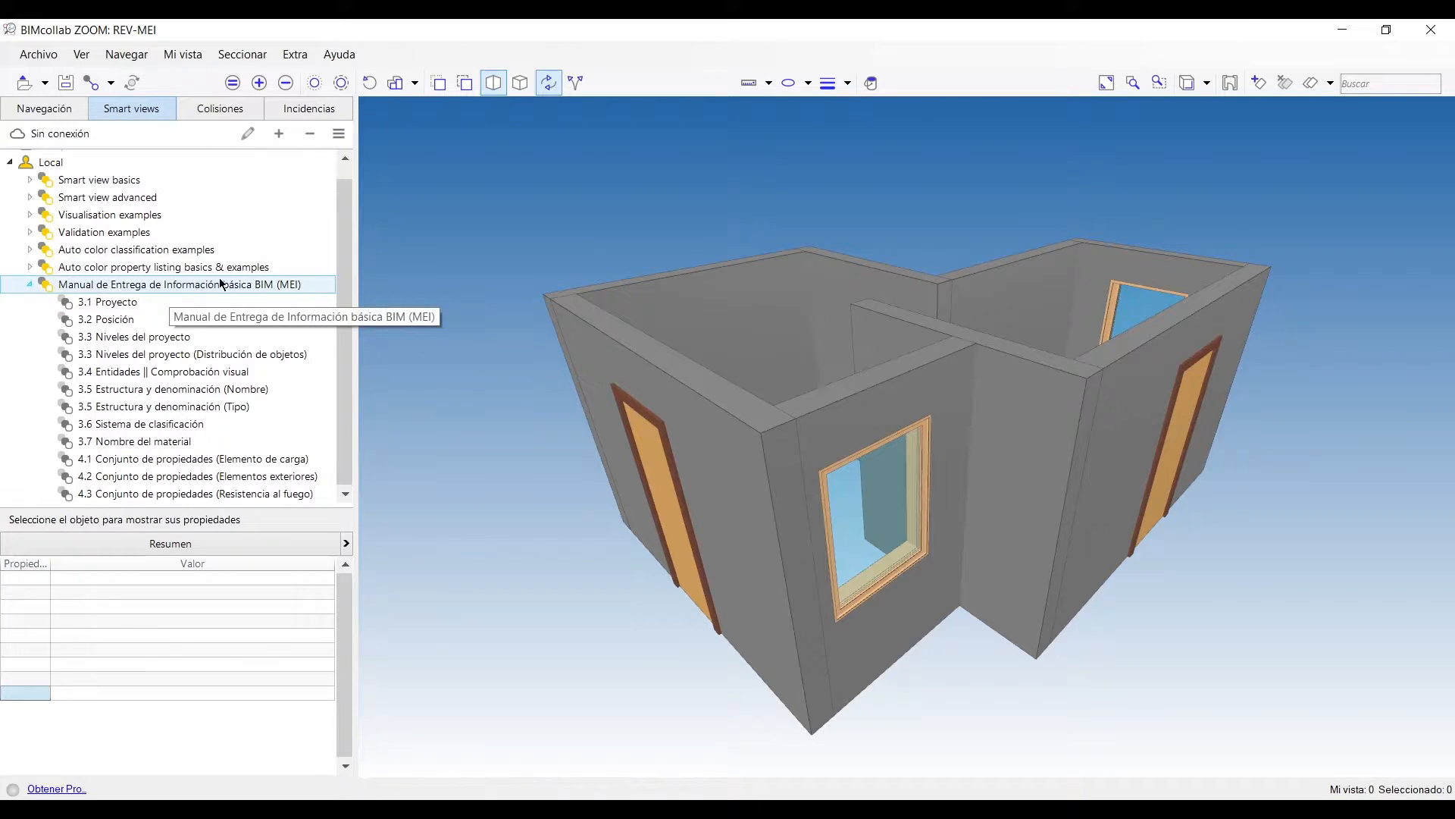
left_click(121, 302)
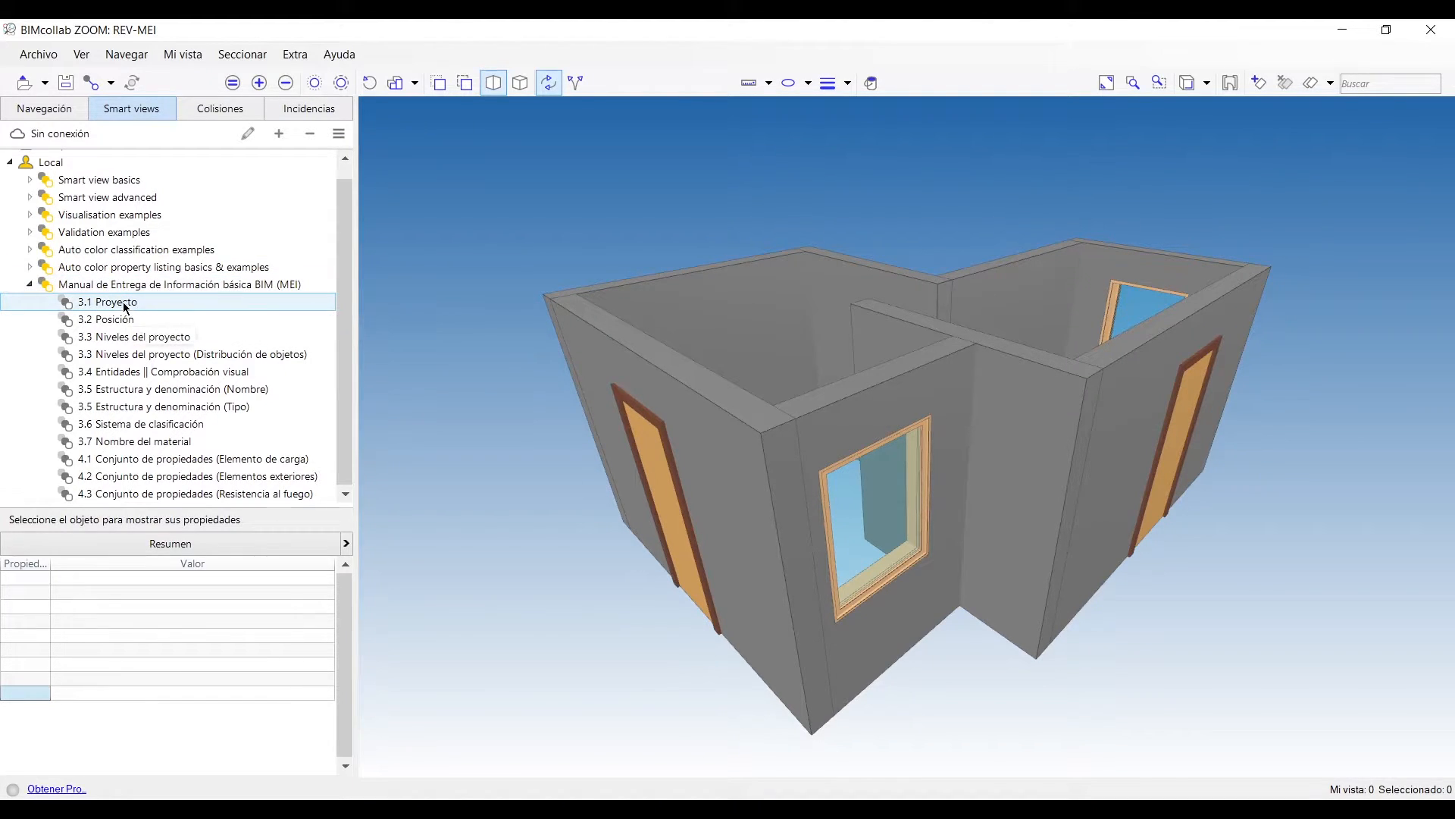
left_click(126, 319)
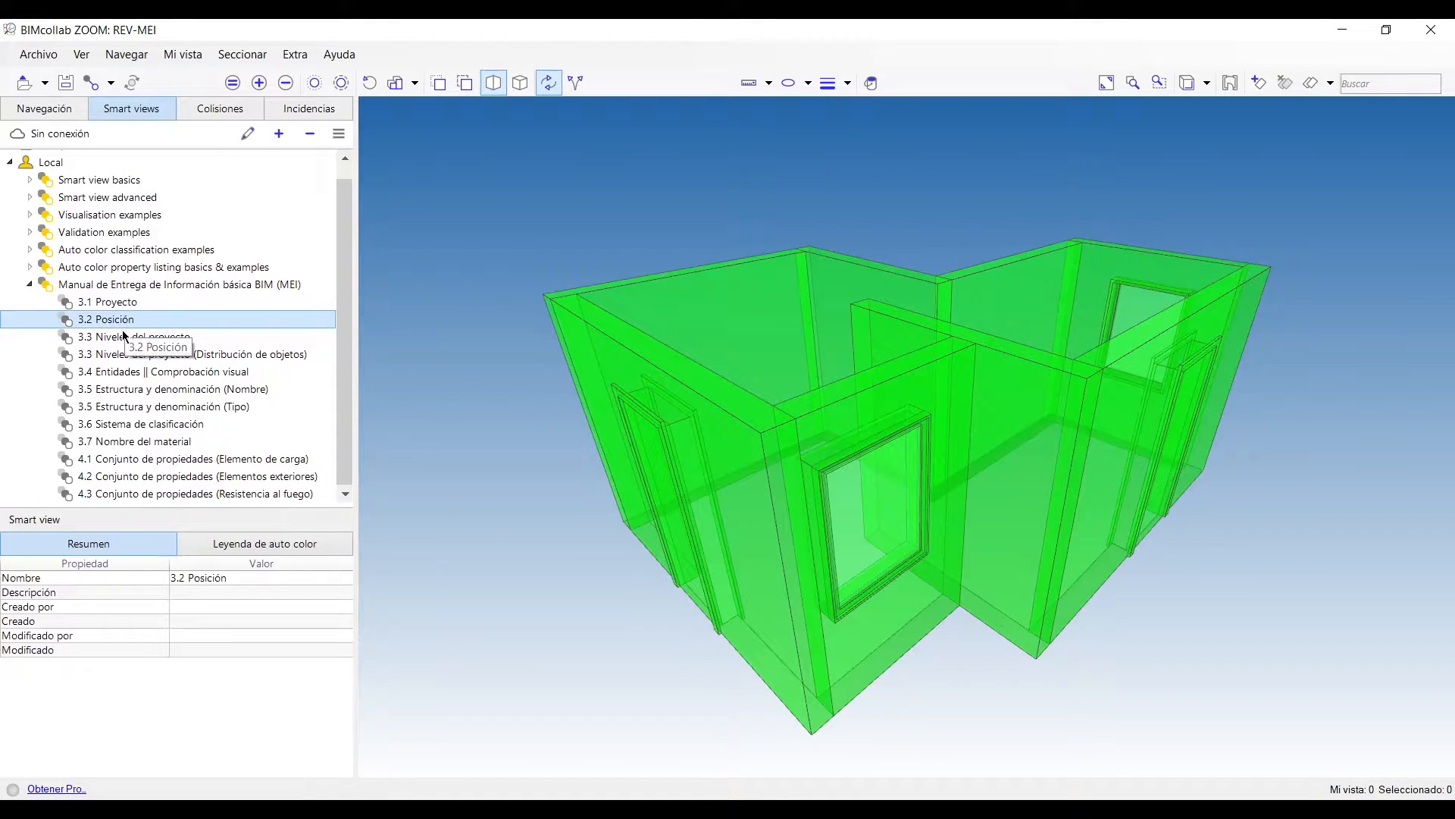
left_click(130, 338)
left_click(133, 354)
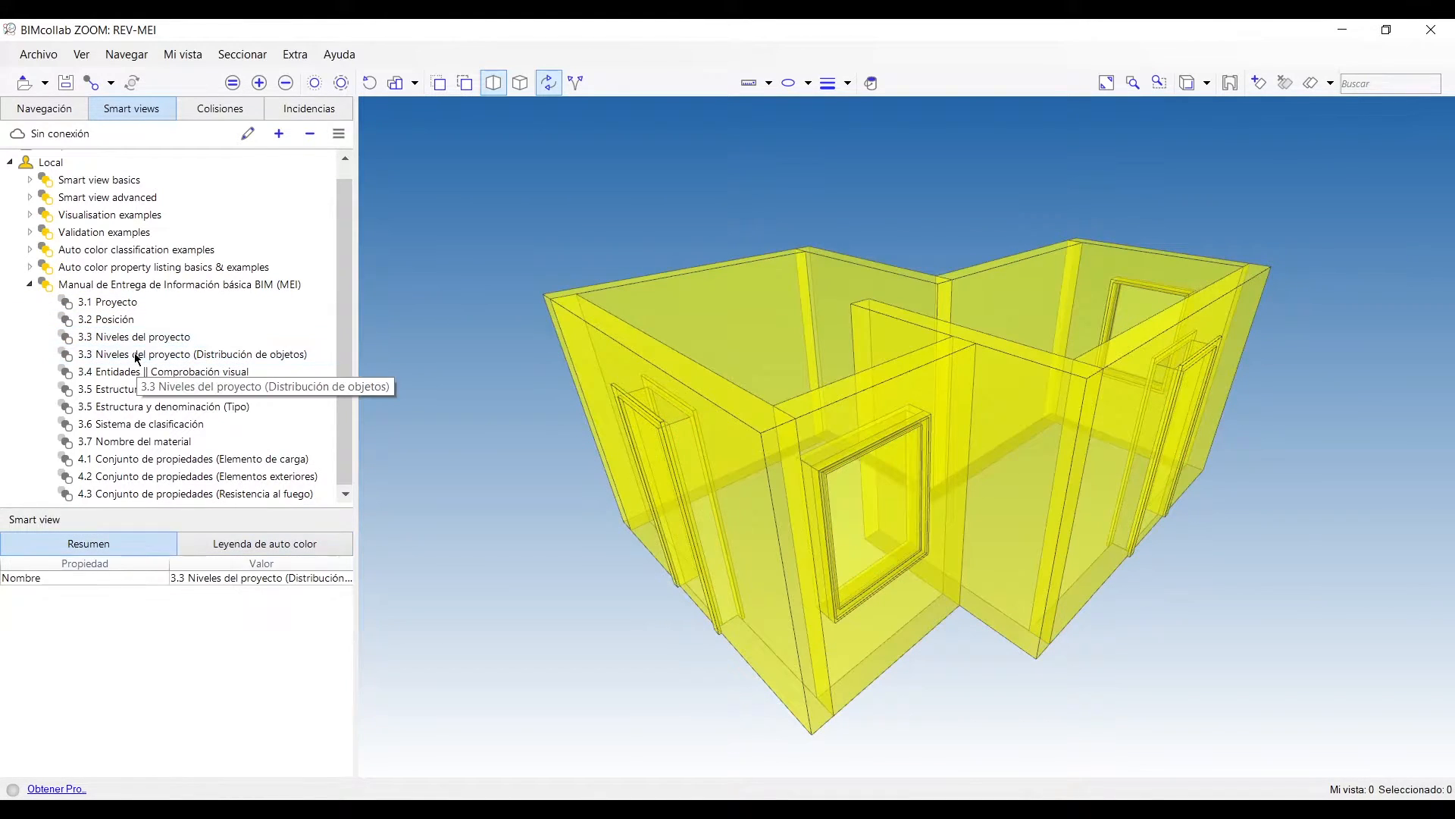
left_click(138, 370)
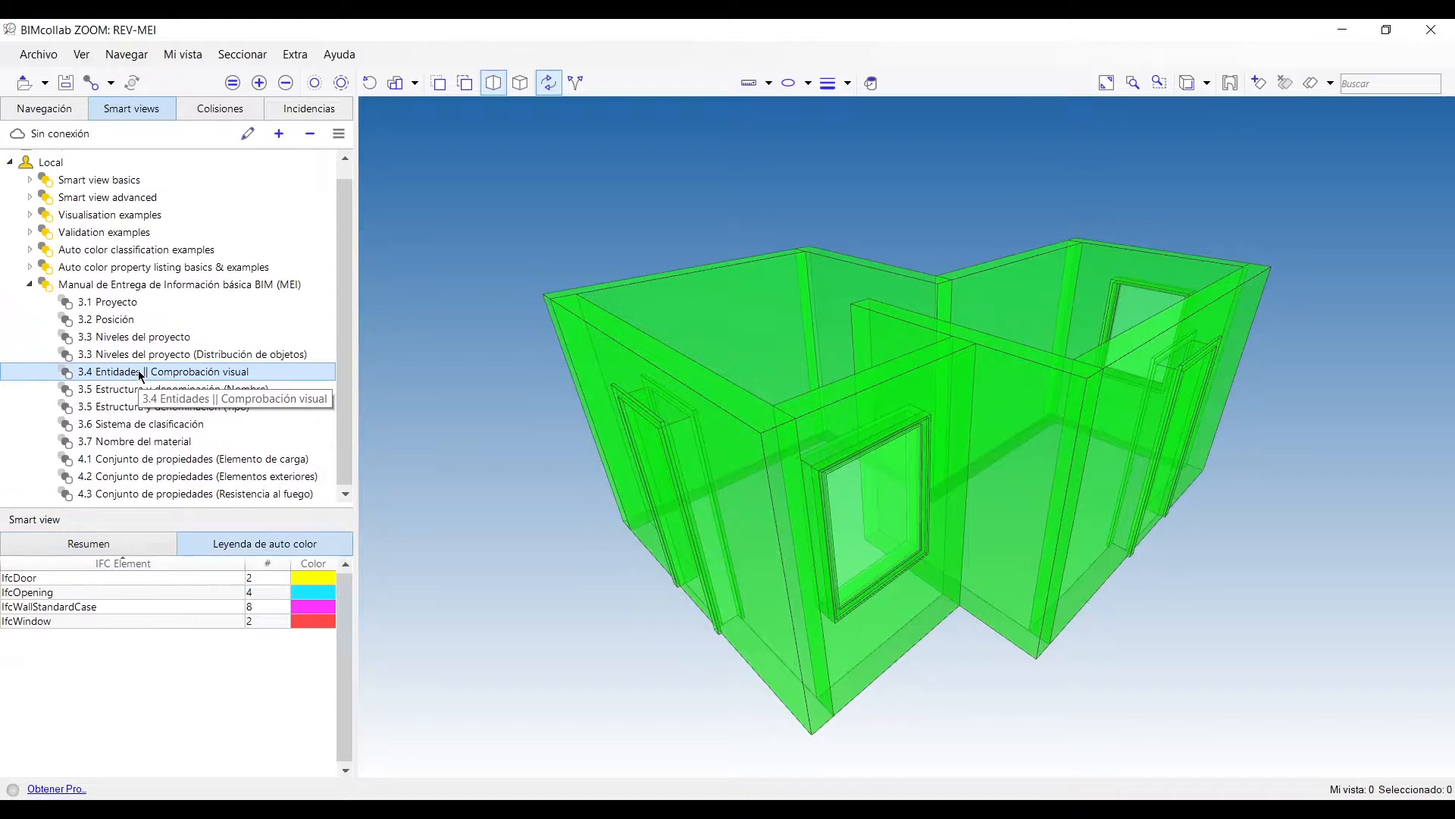
Step: Display the remaining MEI smart views on the model, from 3.5 Estructura y denominación (Nombre) through 4.3 Conjunto de propiedades (Resistencia al fuego)
left_click(146, 391)
left_click(142, 408)
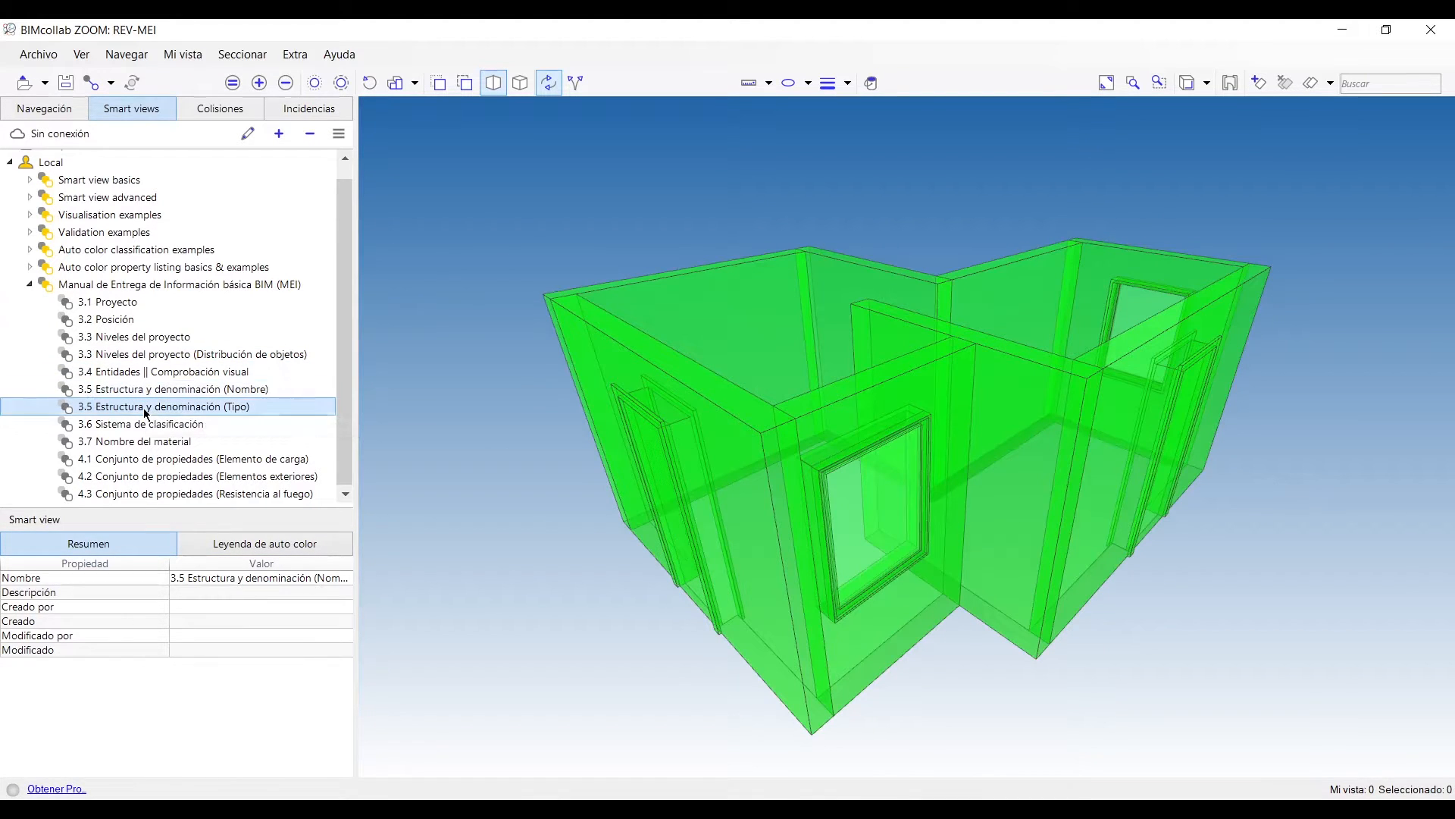
left_click(140, 425)
left_click(140, 444)
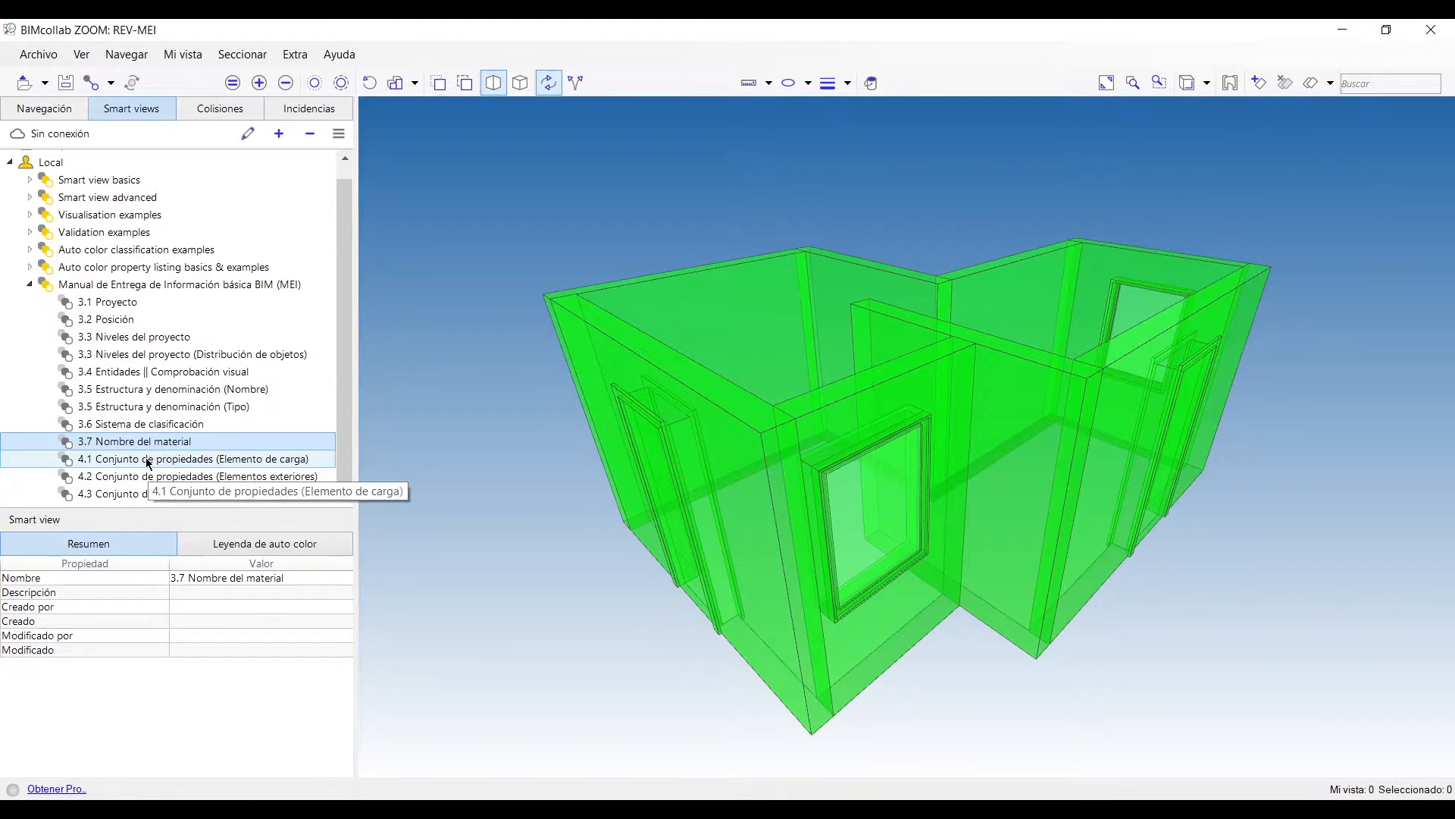
left_click(141, 460)
left_click(137, 479)
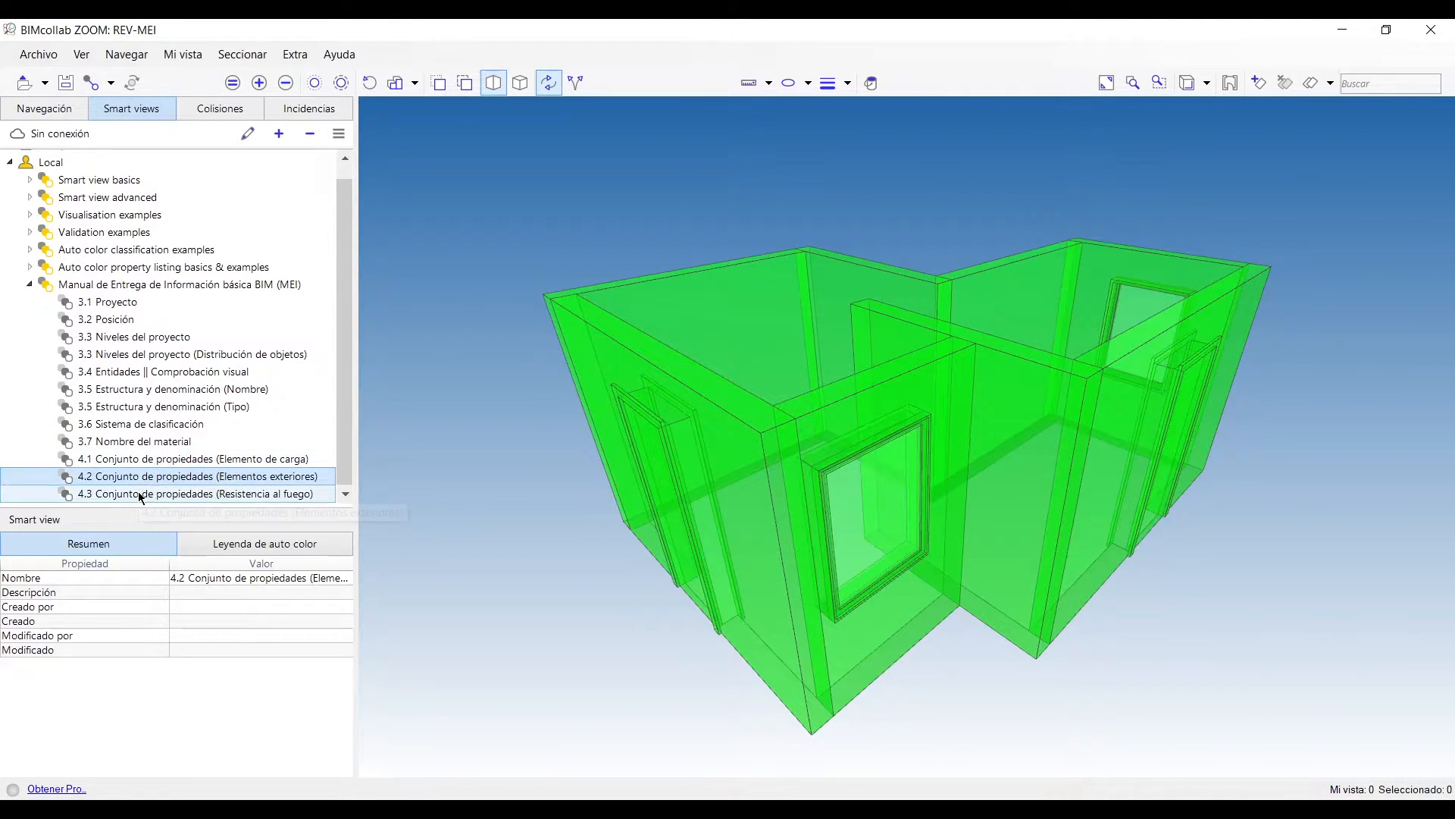
left_click(140, 495)
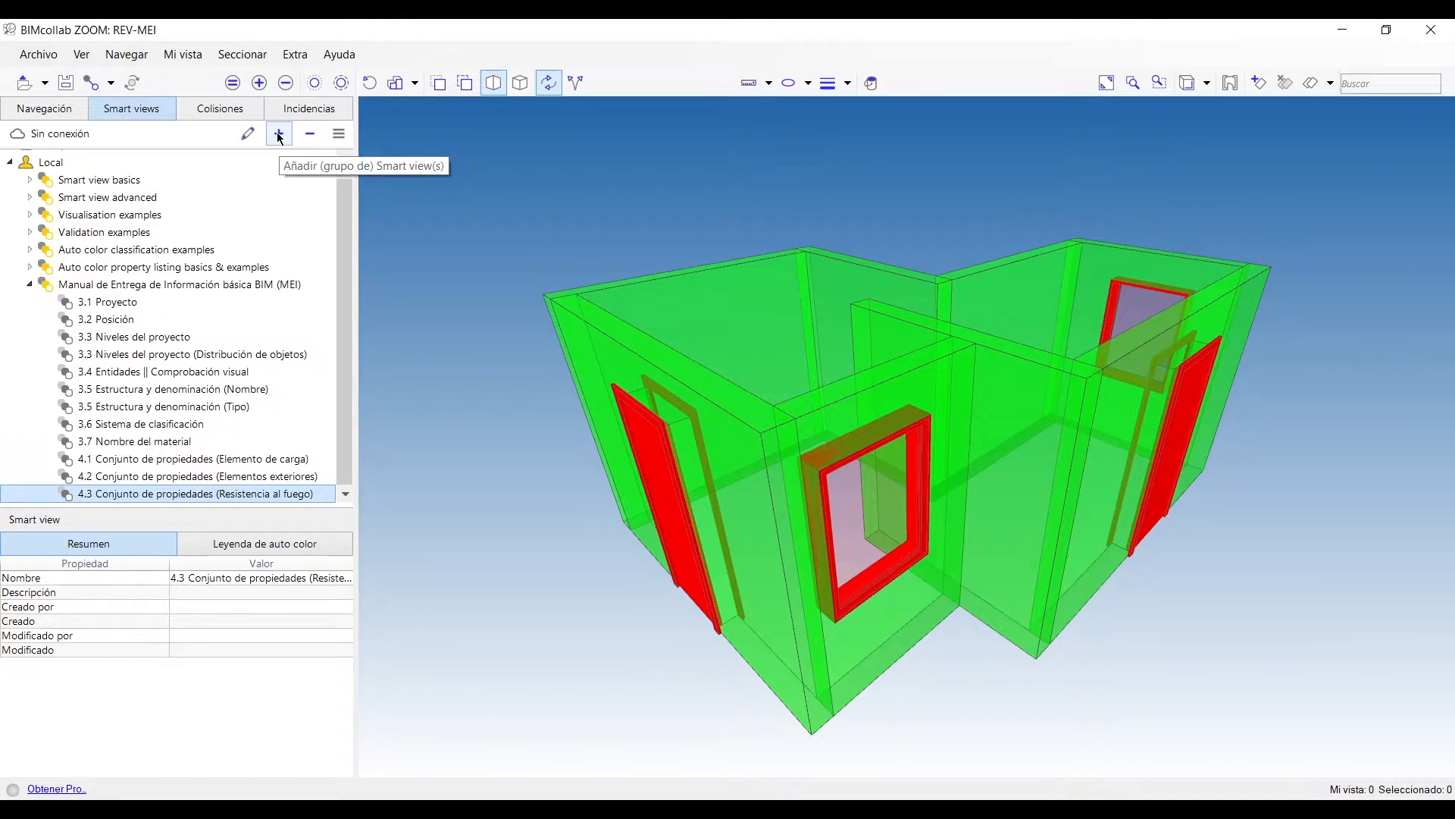
left_click(339, 134)
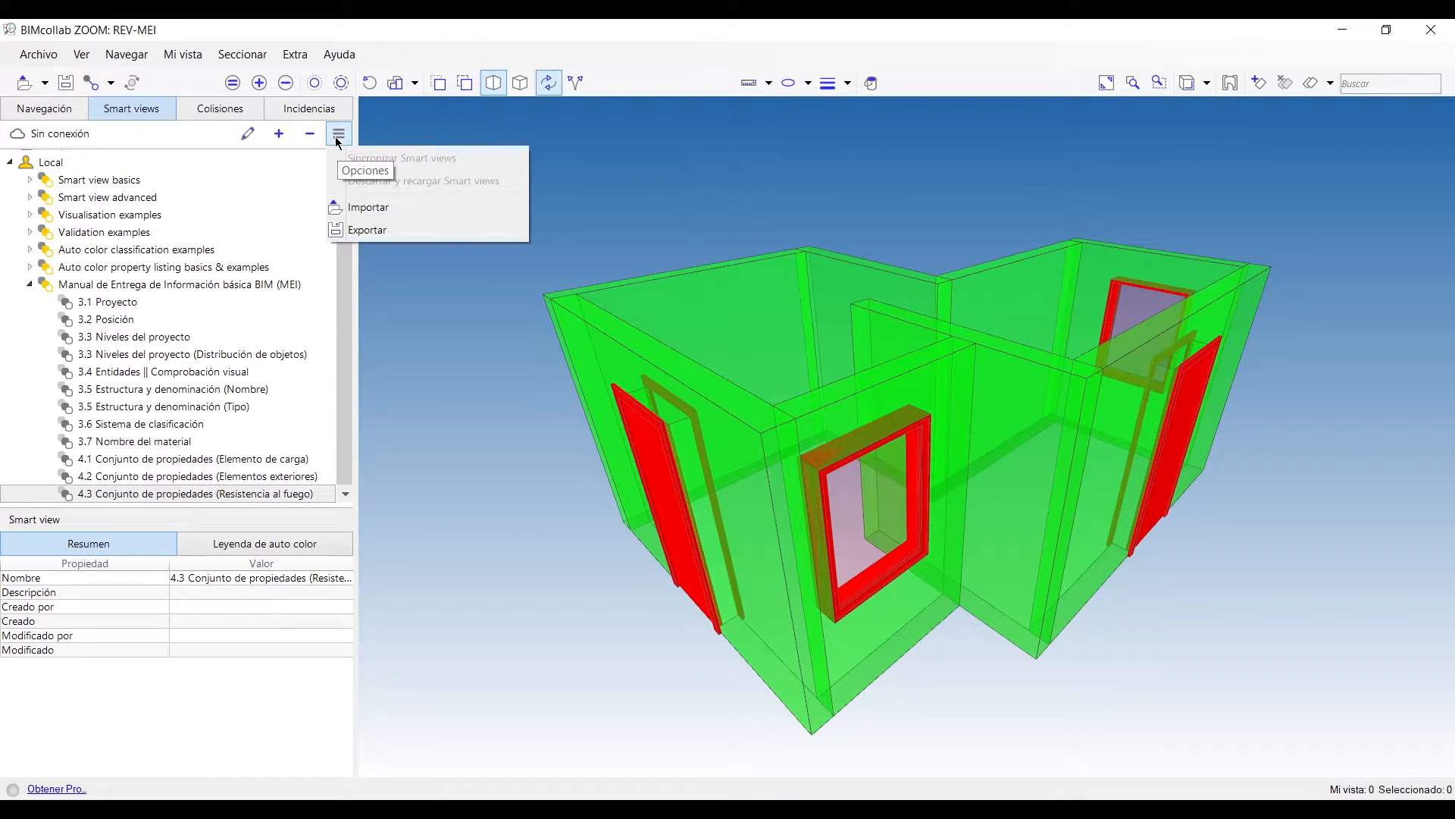
left_click(215, 139)
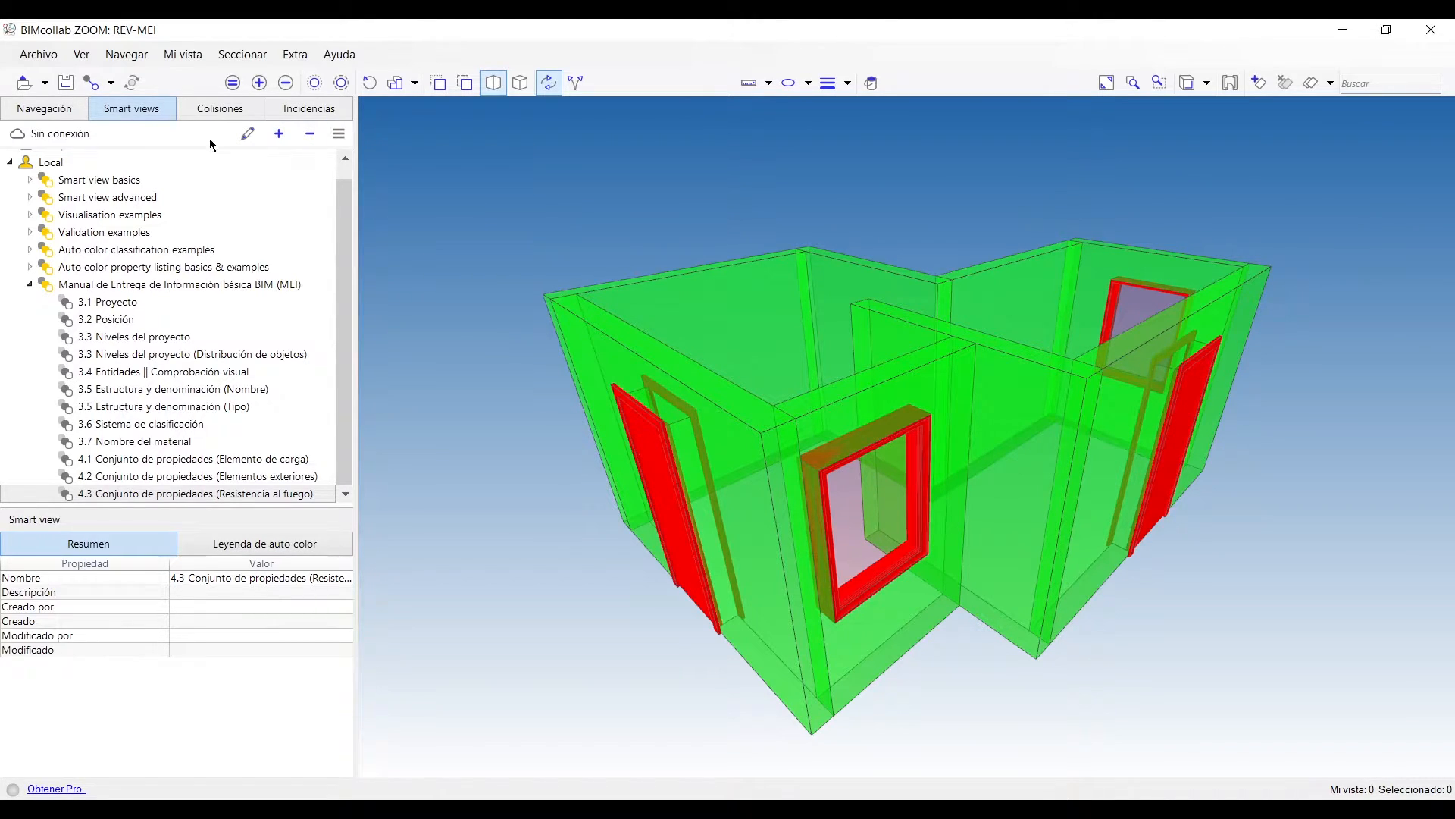
left_click(30, 284)
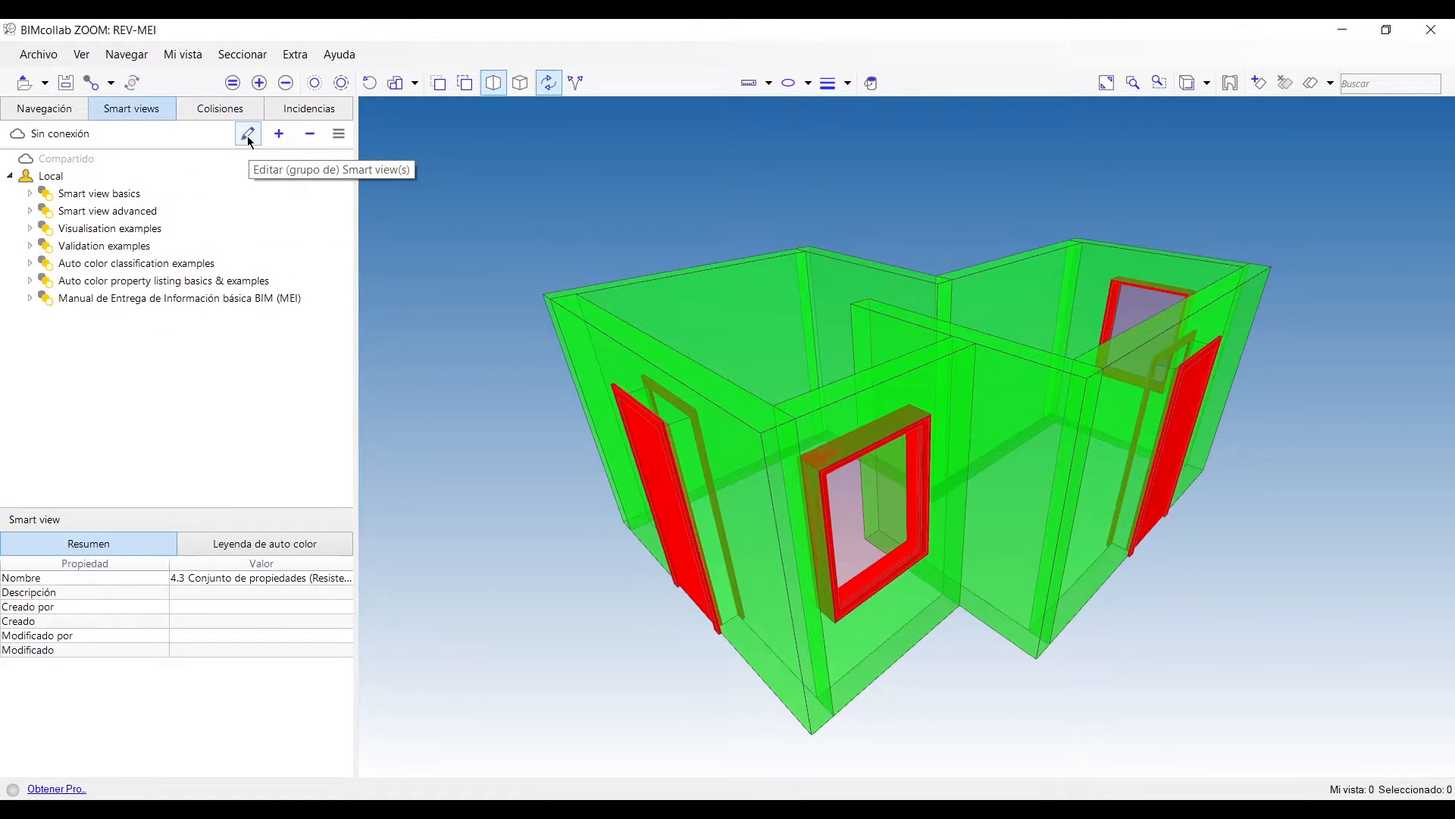
left_click(289, 135)
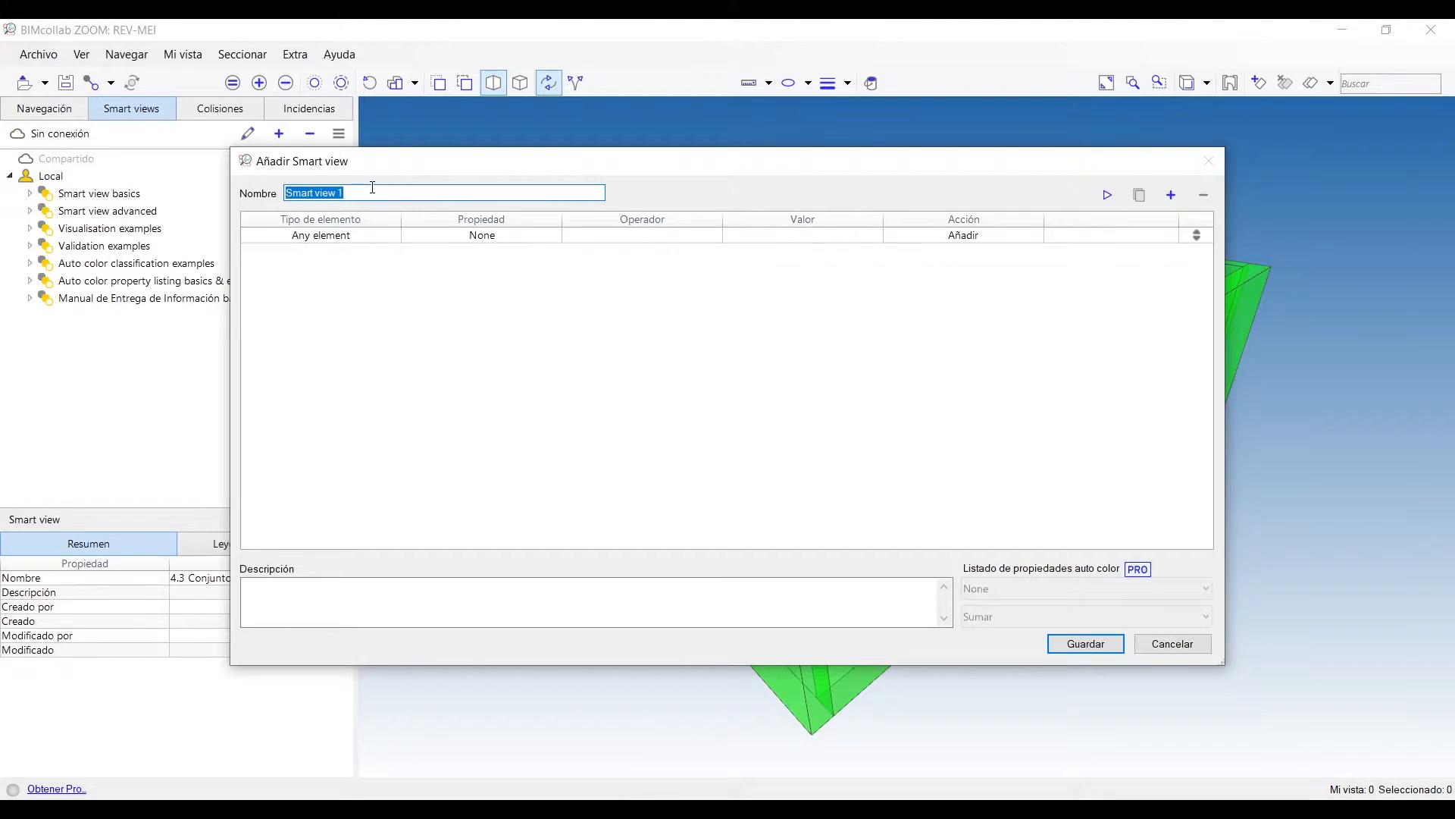
key("Escape")
left_click(28, 298)
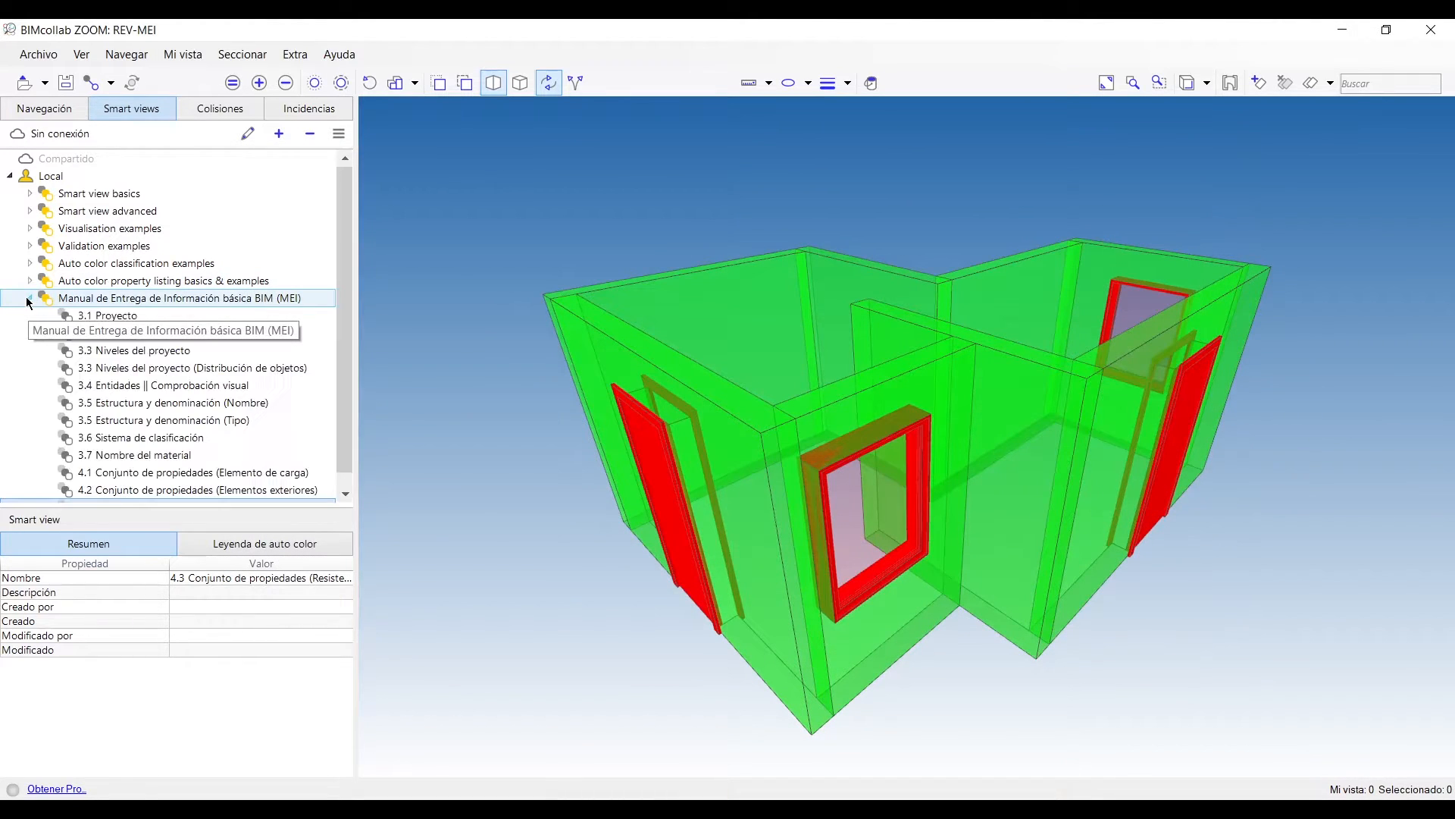
Step: Start a new smart view inside the "Manual de Entrega de Información básica BIM (MEI)" set and run its default rule on the model
left_click(189, 298)
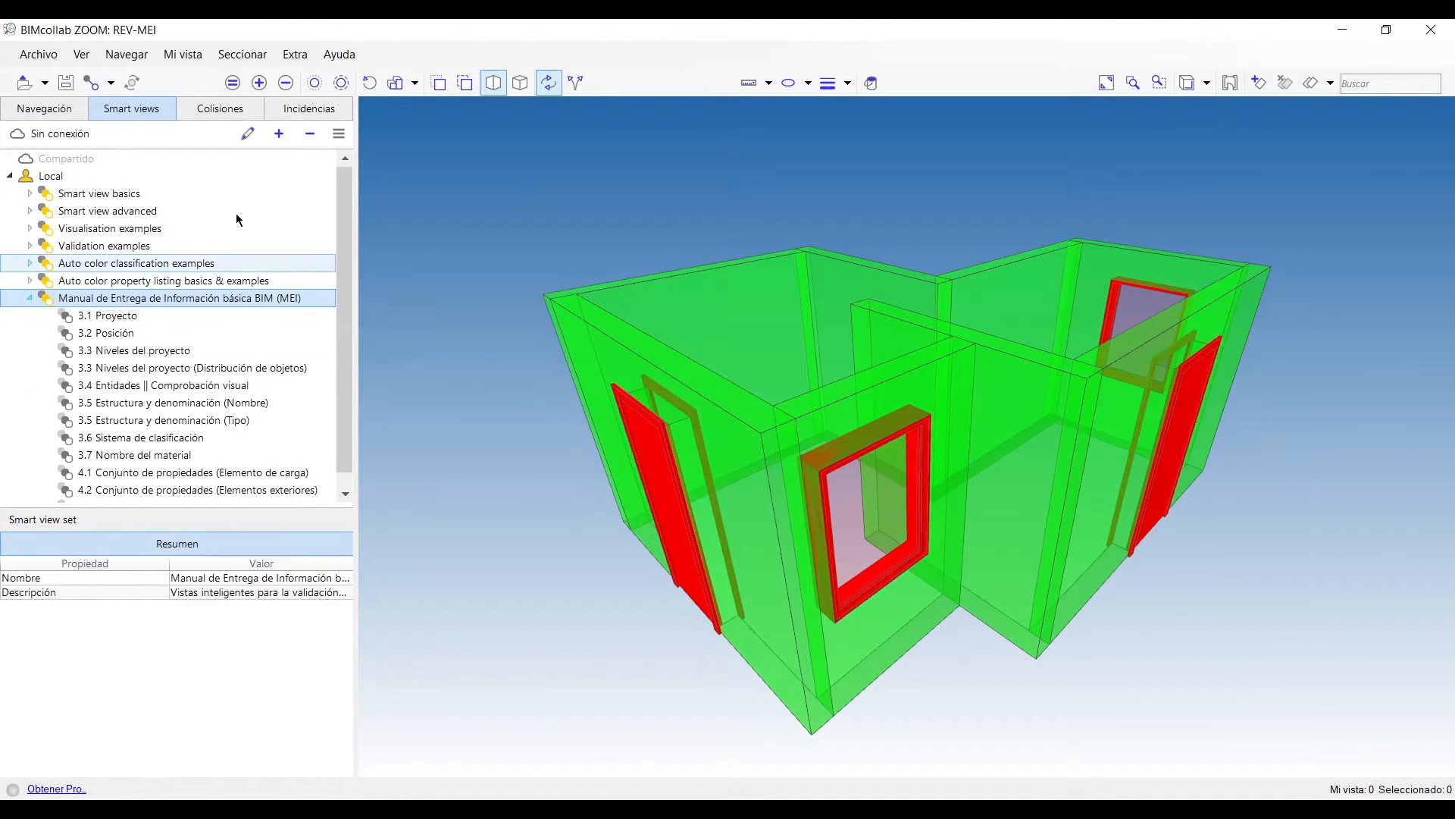
left_click(279, 135)
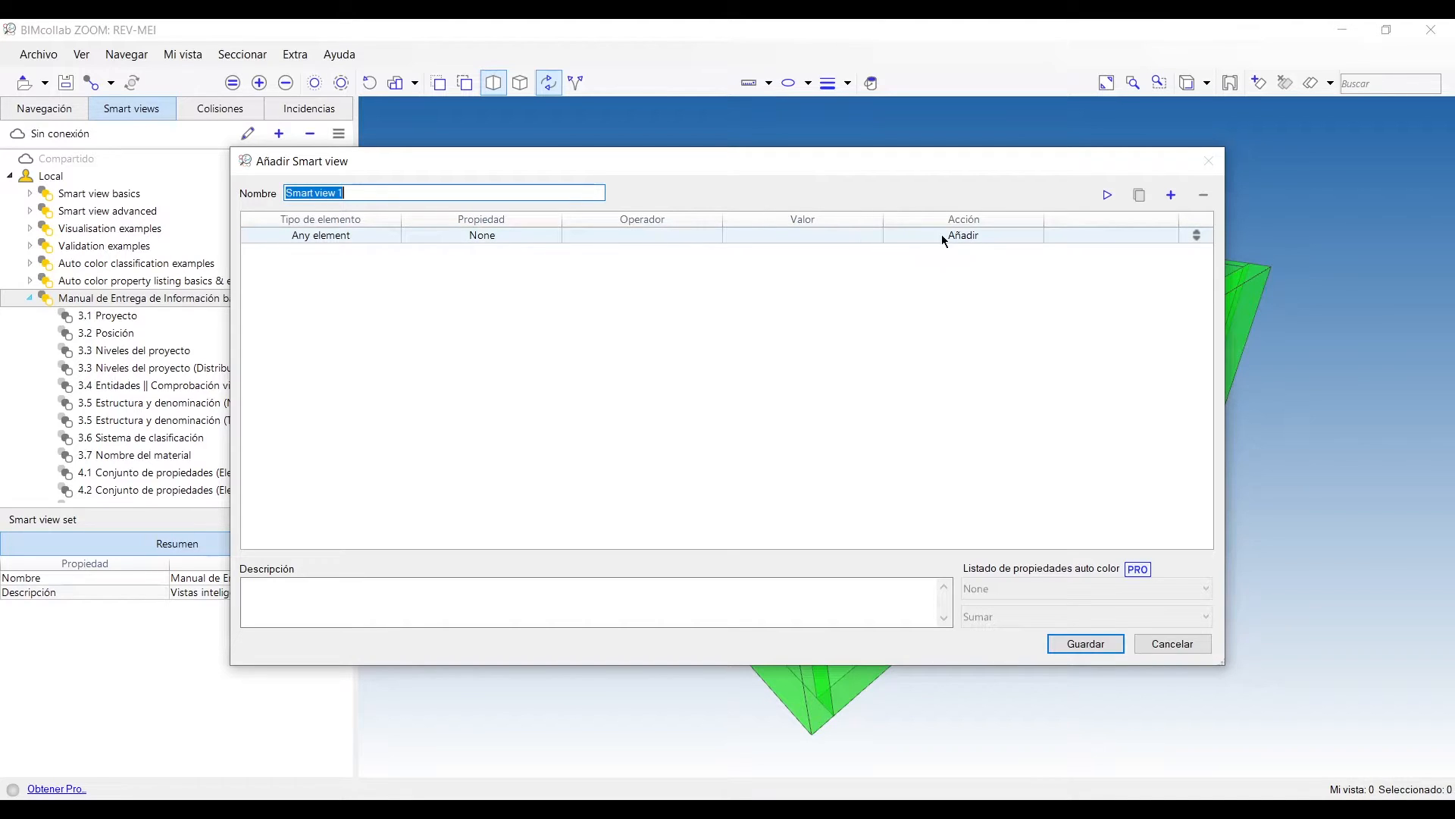
left_click(1108, 195)
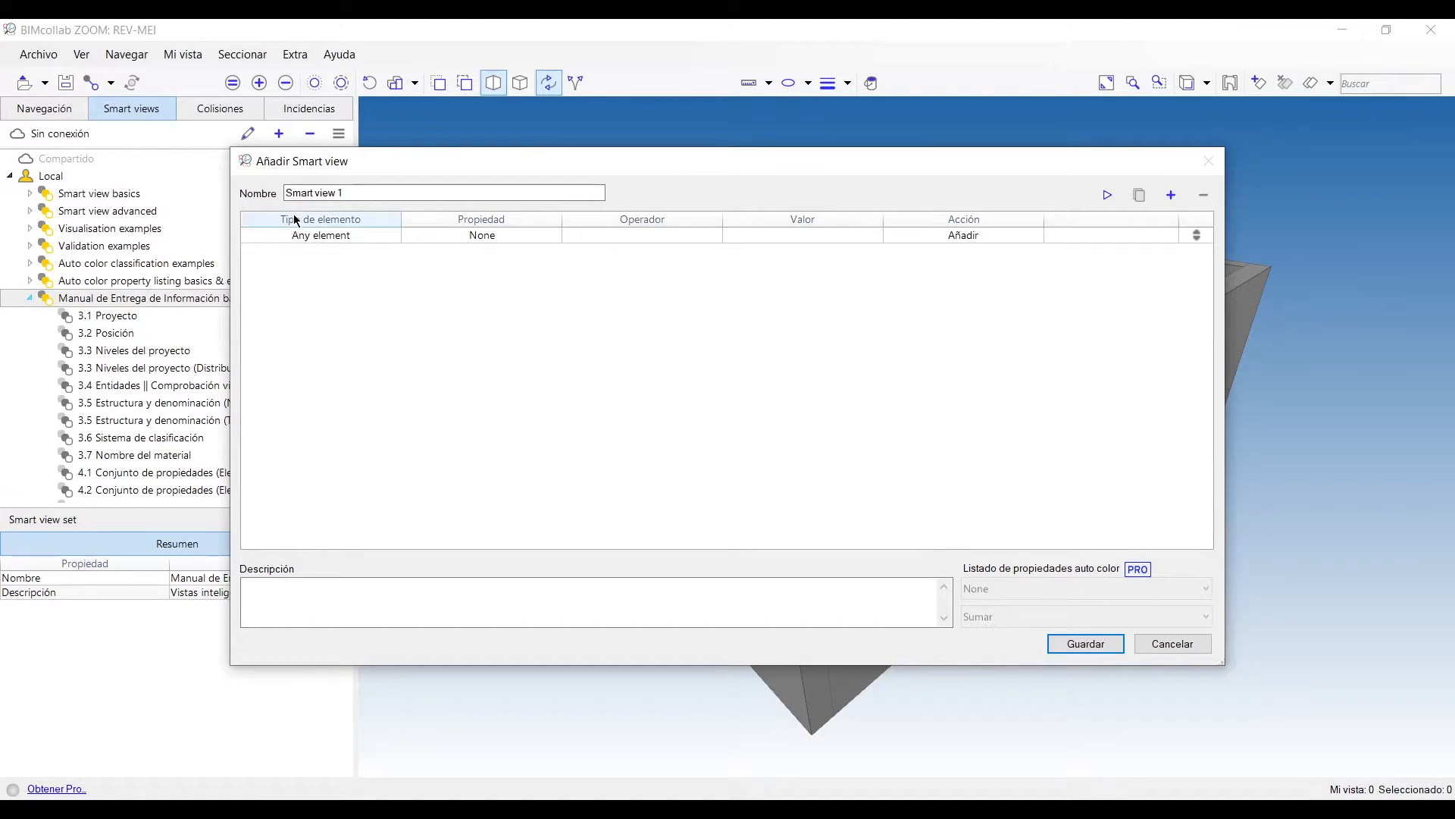
Step: Name the new smart view "Revisión Puertas 80cm"
left_click_drag(375, 194, 281, 192)
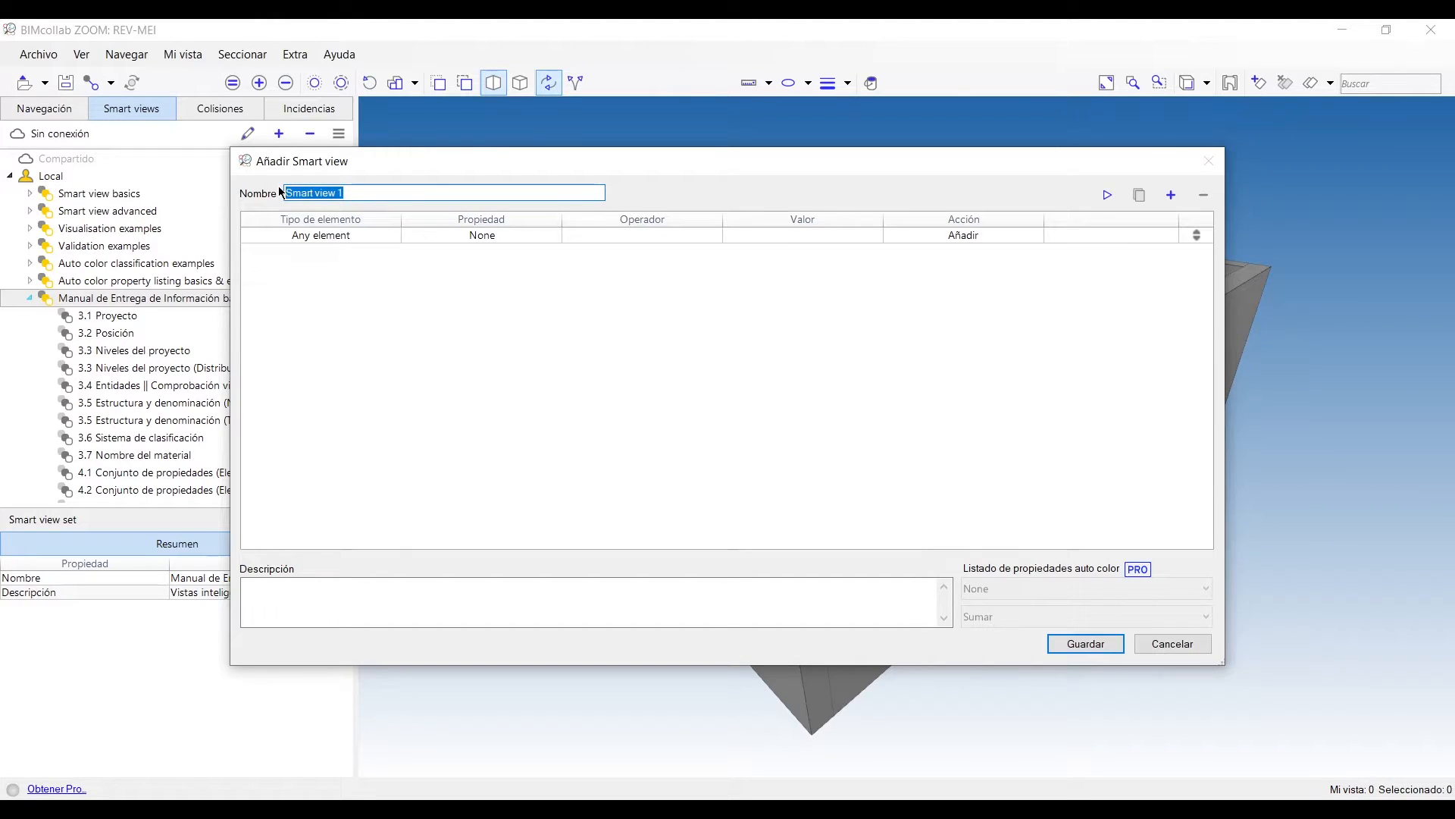
type("rEVIS")
key("BackSpace")
key("BackSpace")
key("BackSpace")
key("BackSpace")
key("BackSpace")
type("Revisión Puertas")
type("80cm")
Step: Set the element type of the smart view's first rule to Door, from the Building Elements category
left_click(336, 237)
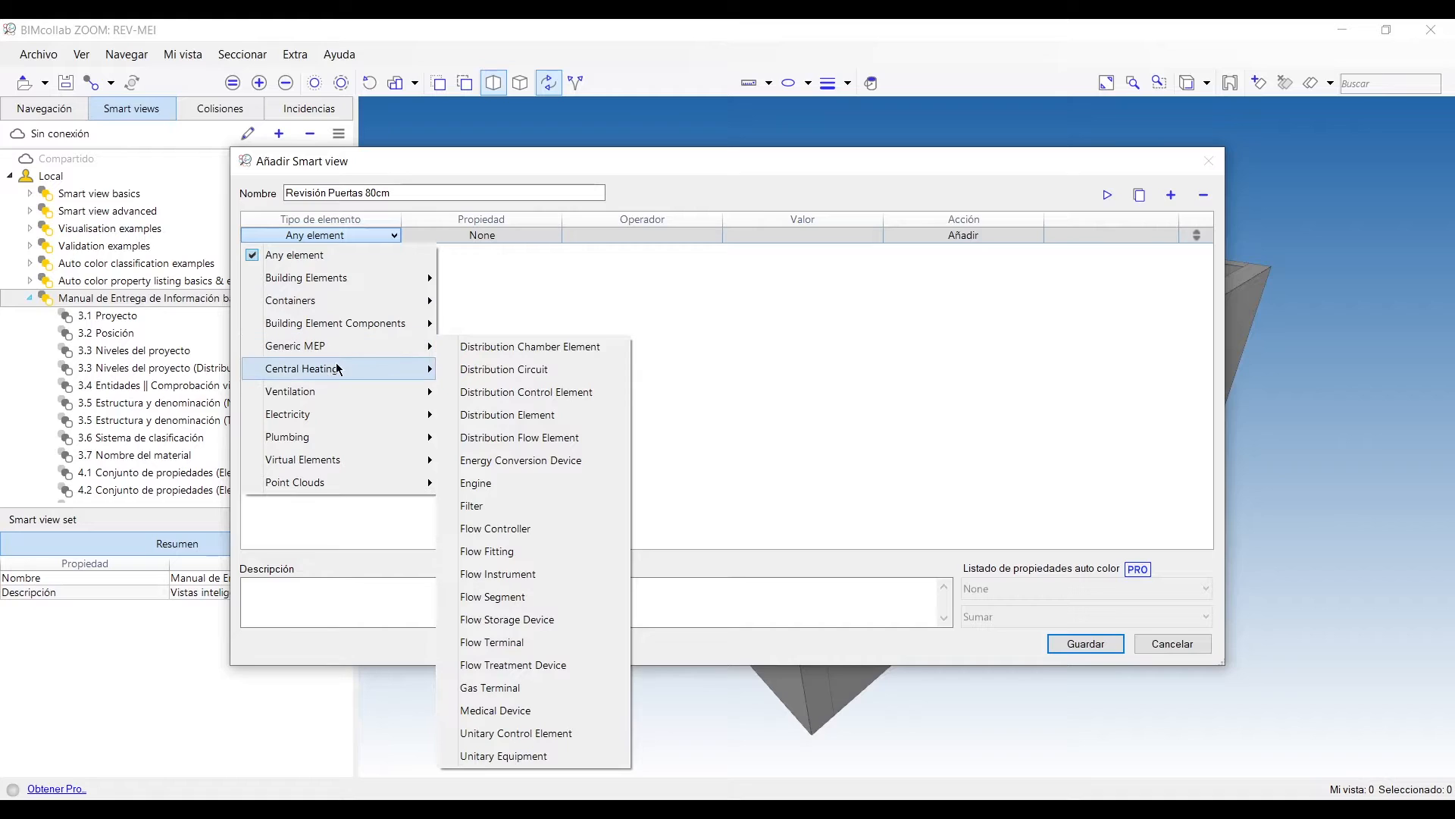
mouse_move(334, 394)
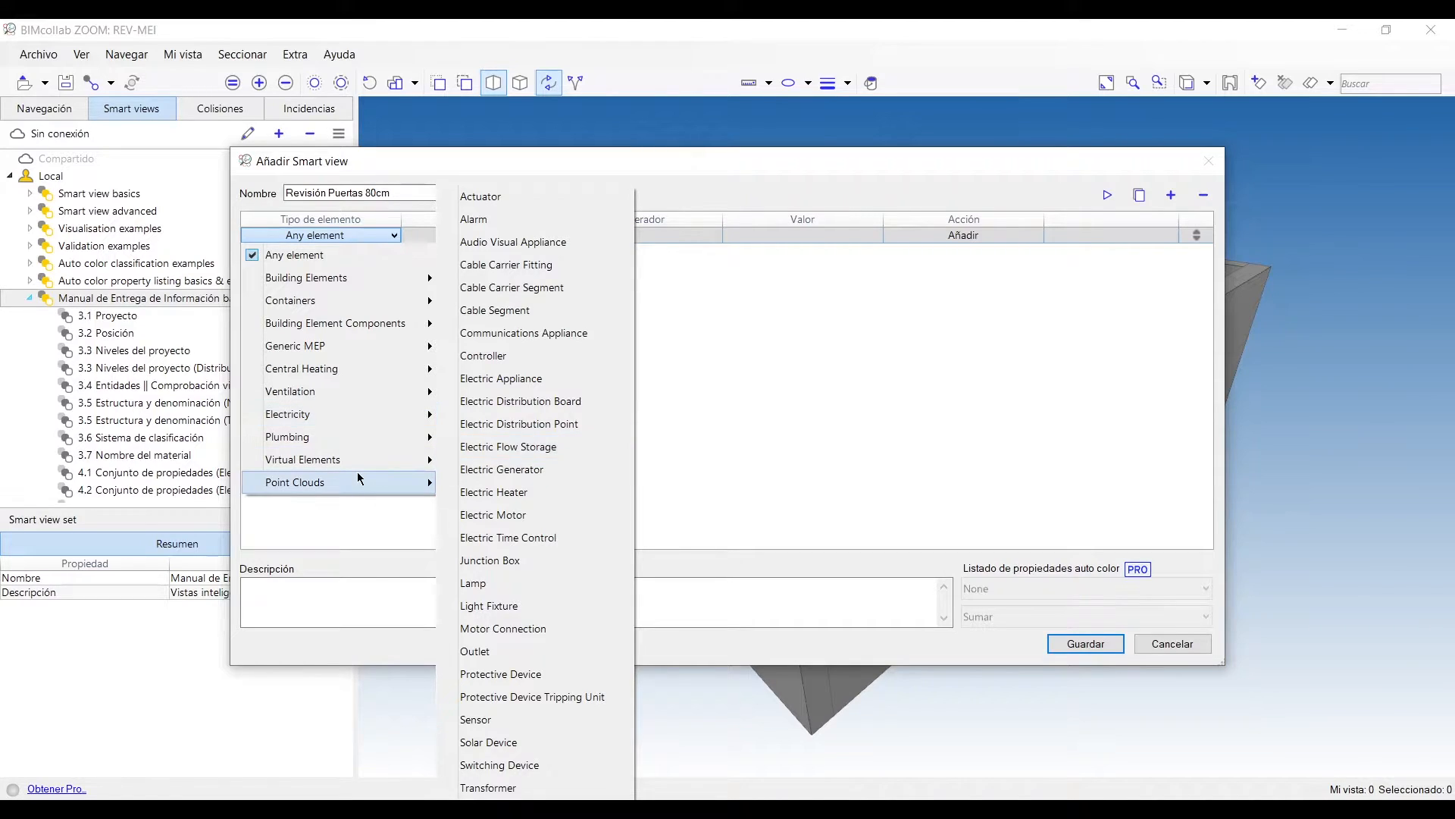
mouse_move(361, 478)
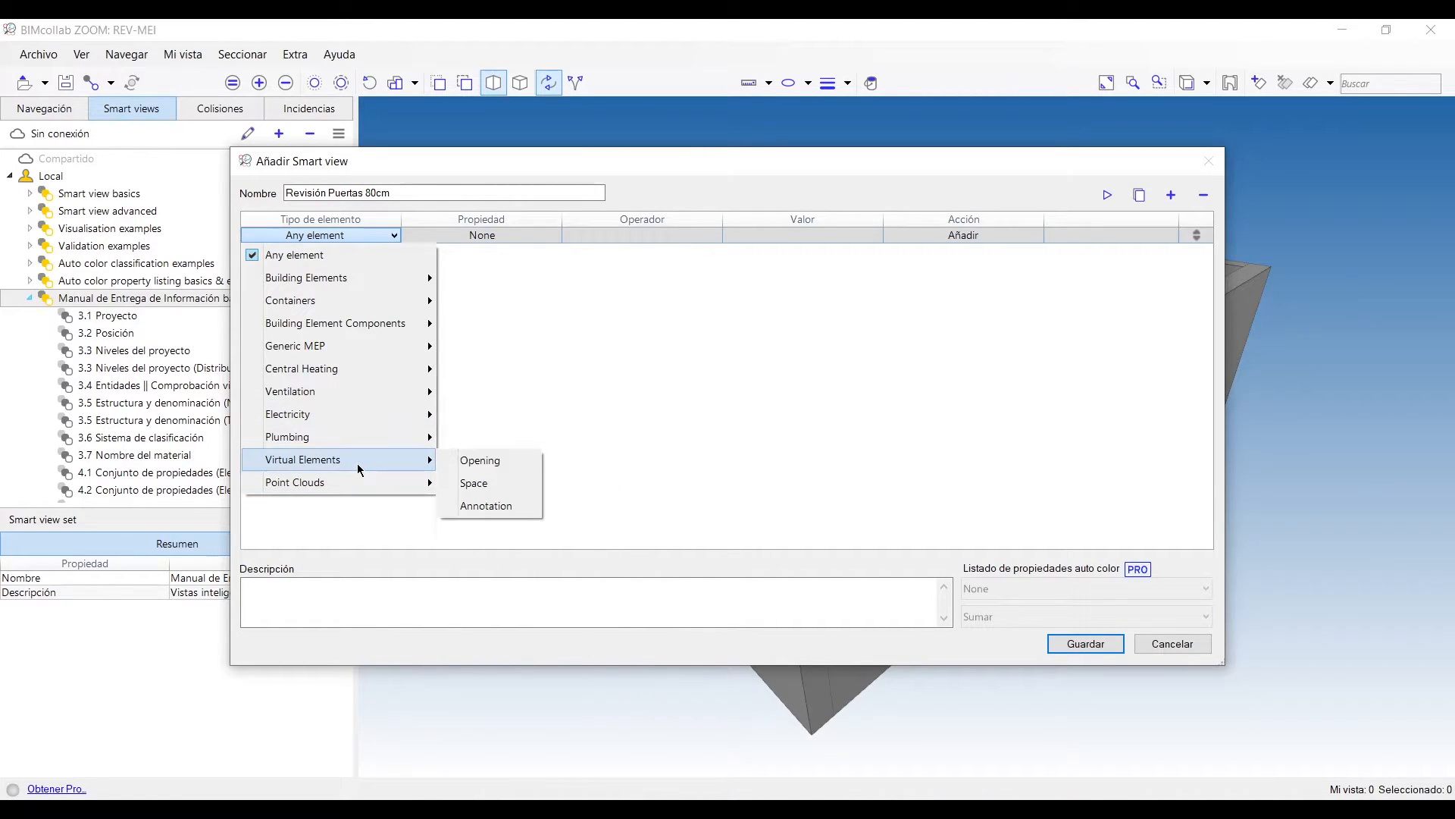
mouse_move(360, 438)
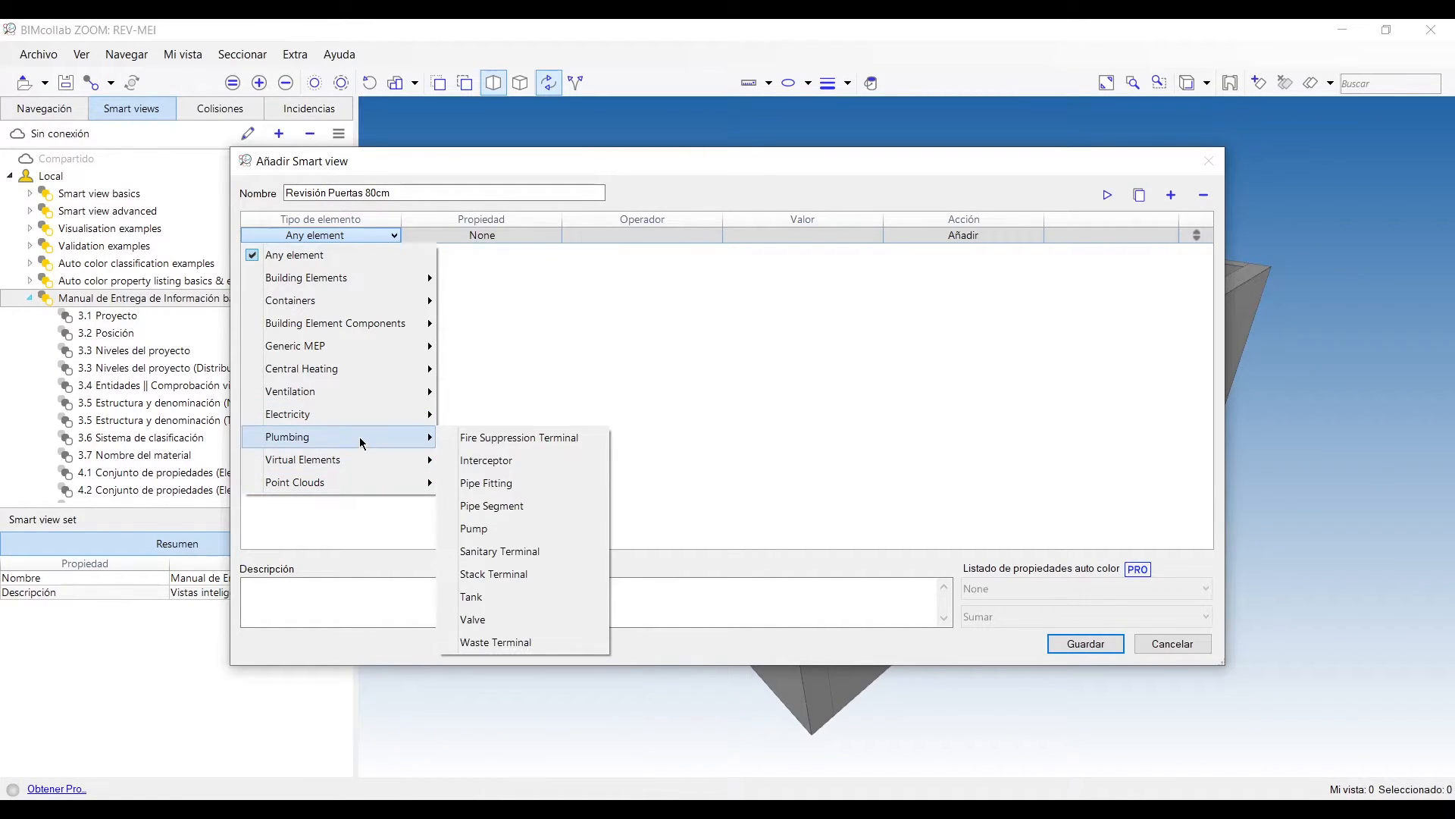
mouse_move(299, 283)
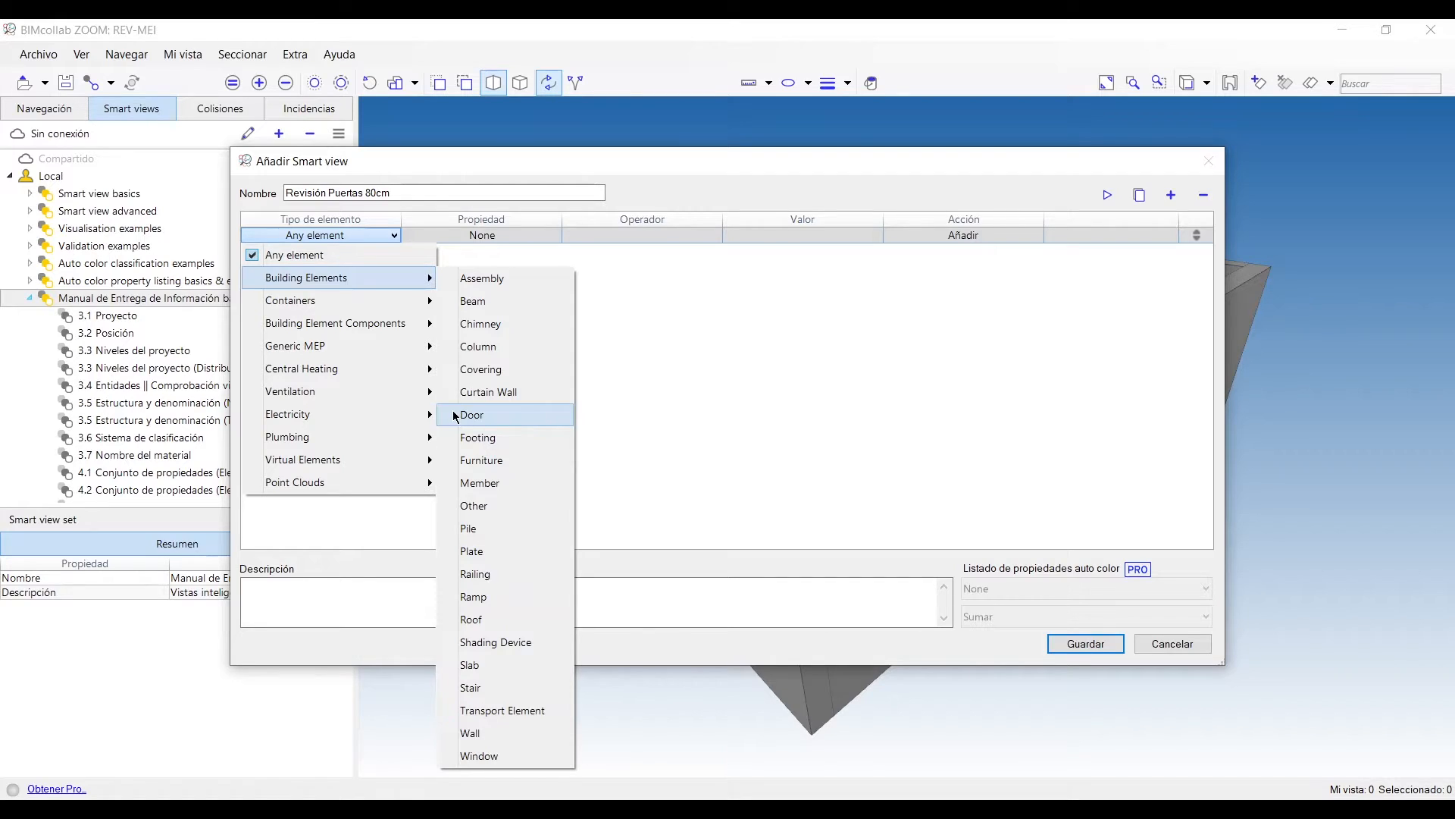
left_click(514, 419)
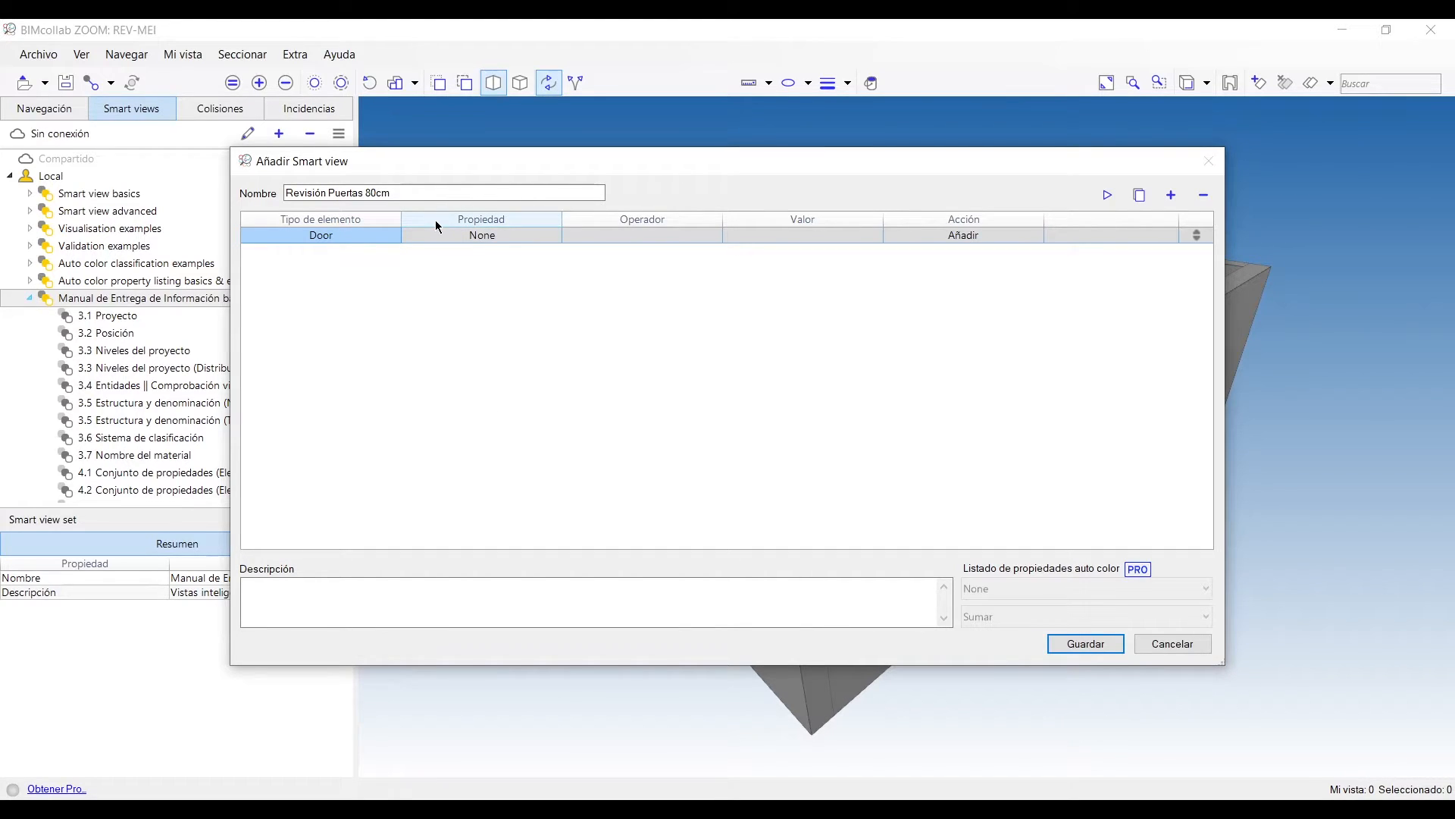
Step: Set the door rule's property to Overall Width from the Summary group and its operator to <
left_click(537, 239)
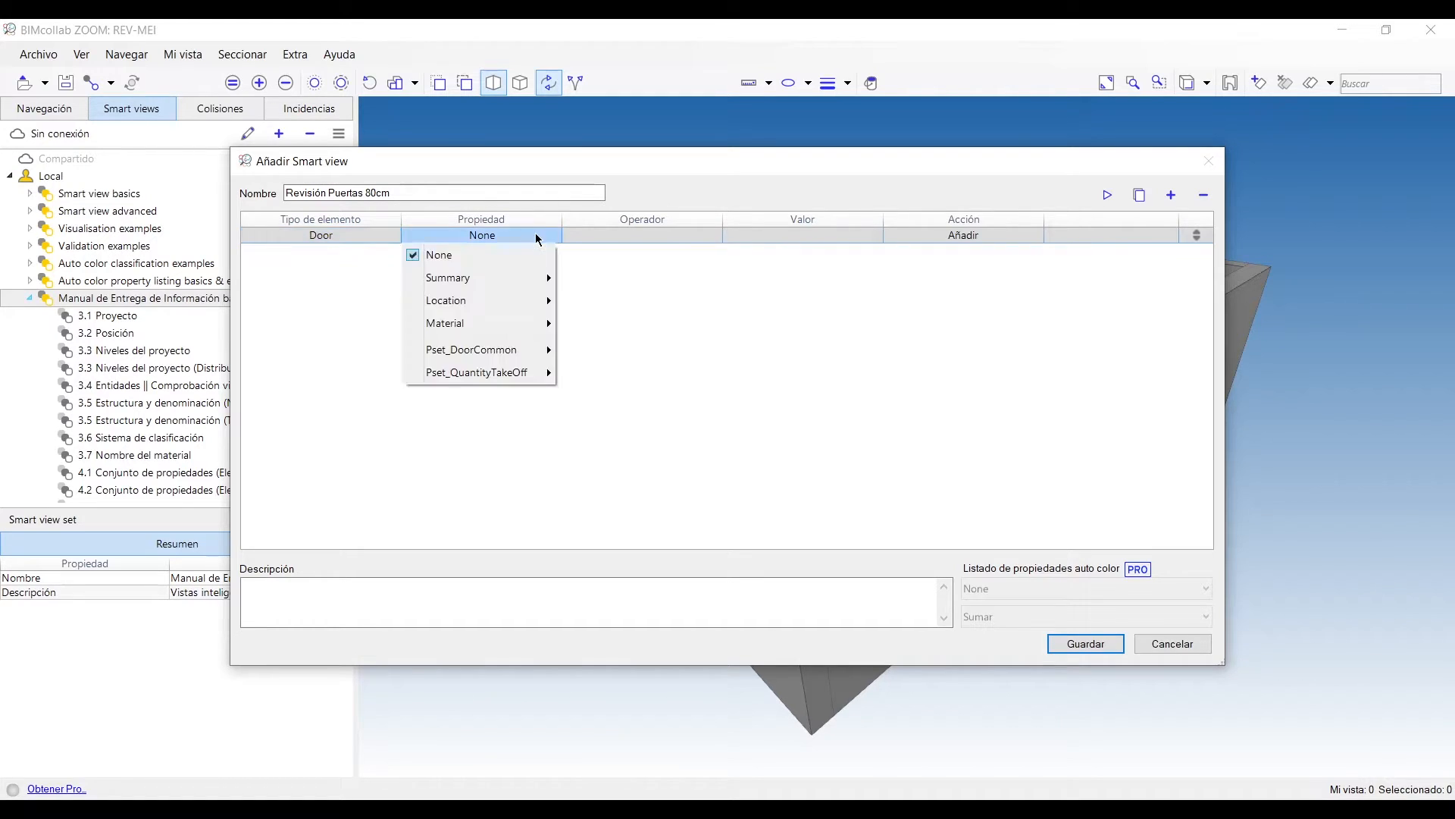
mouse_move(516, 281)
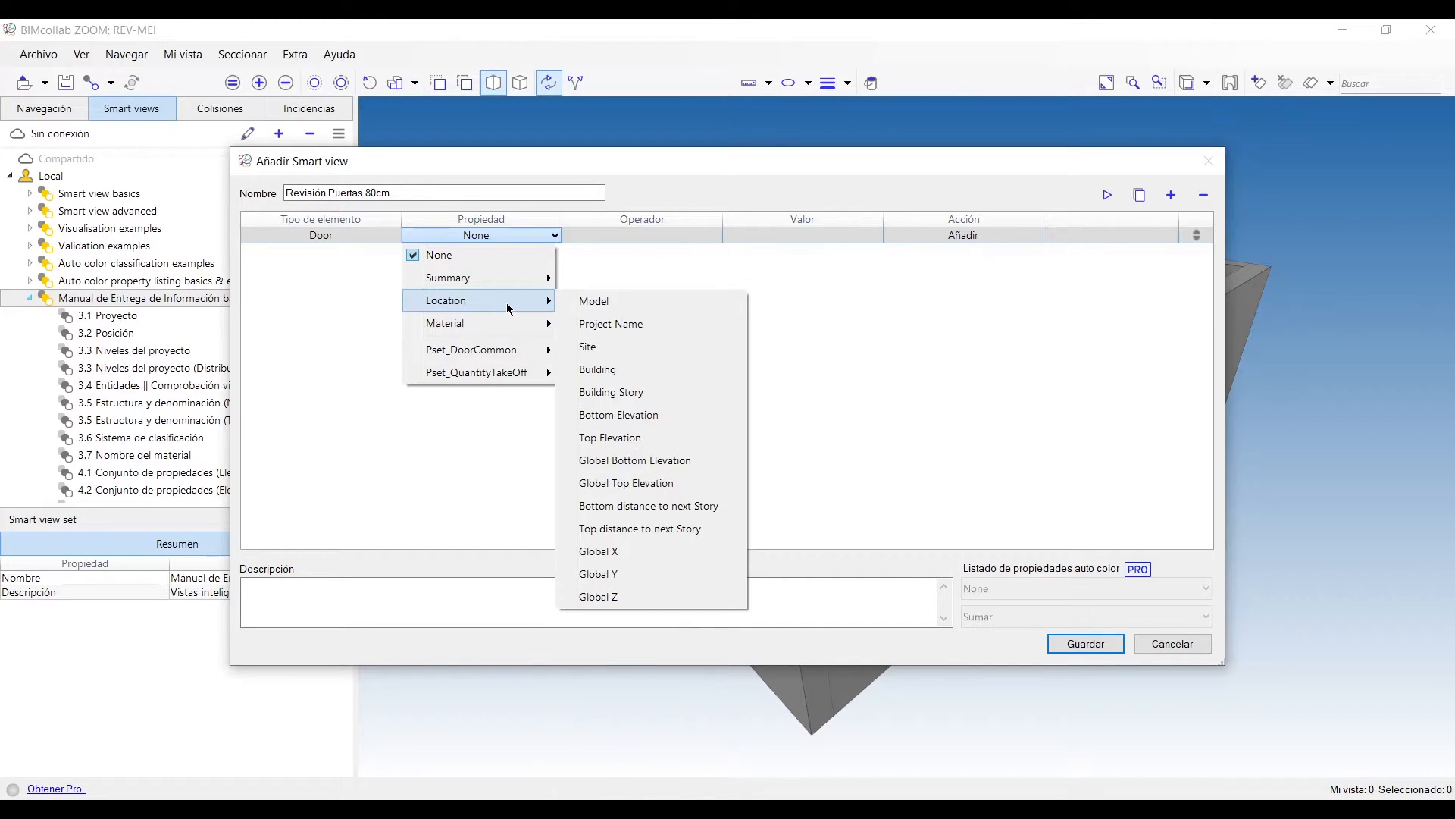
mouse_move(507, 328)
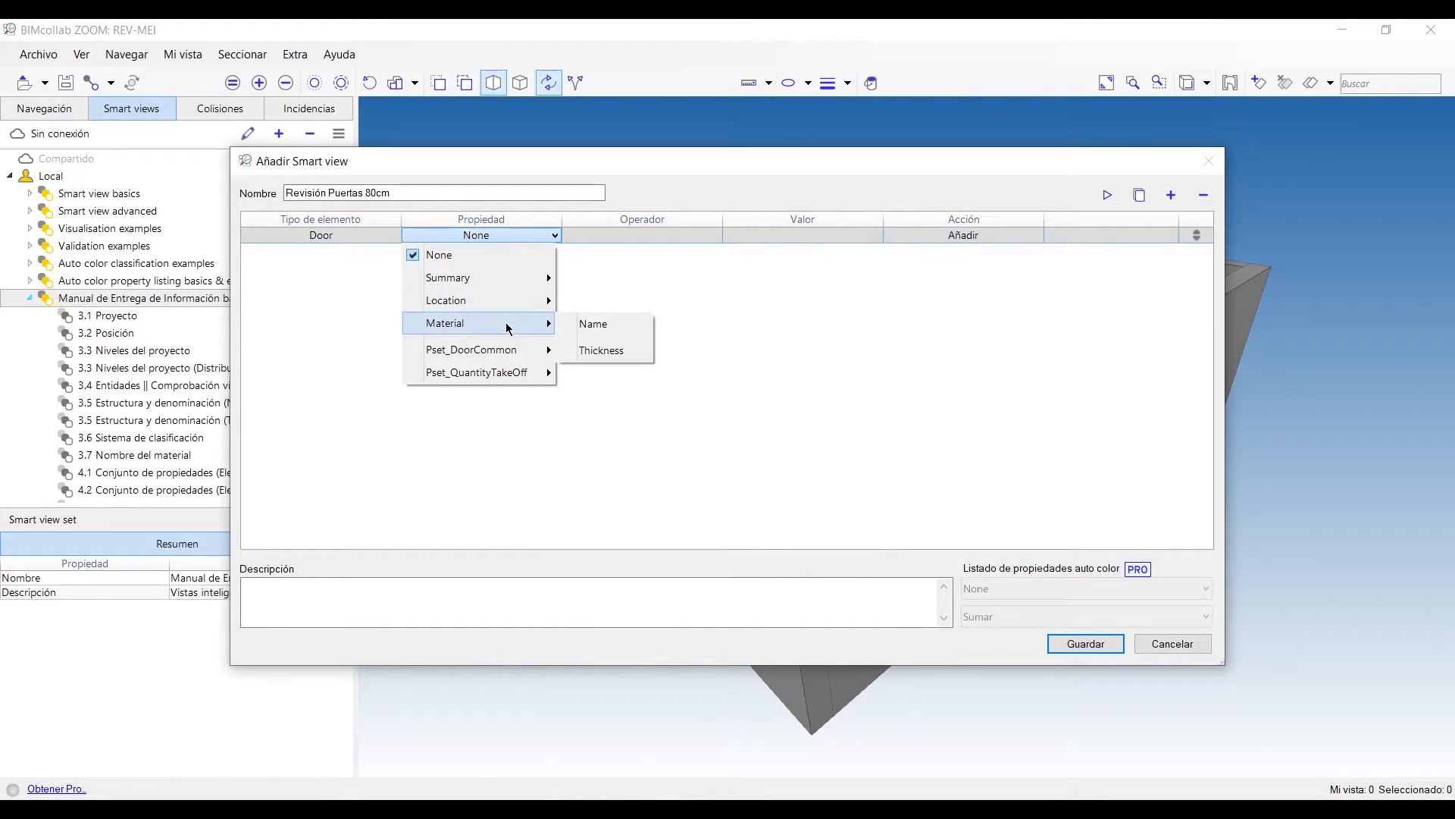
mouse_move(508, 358)
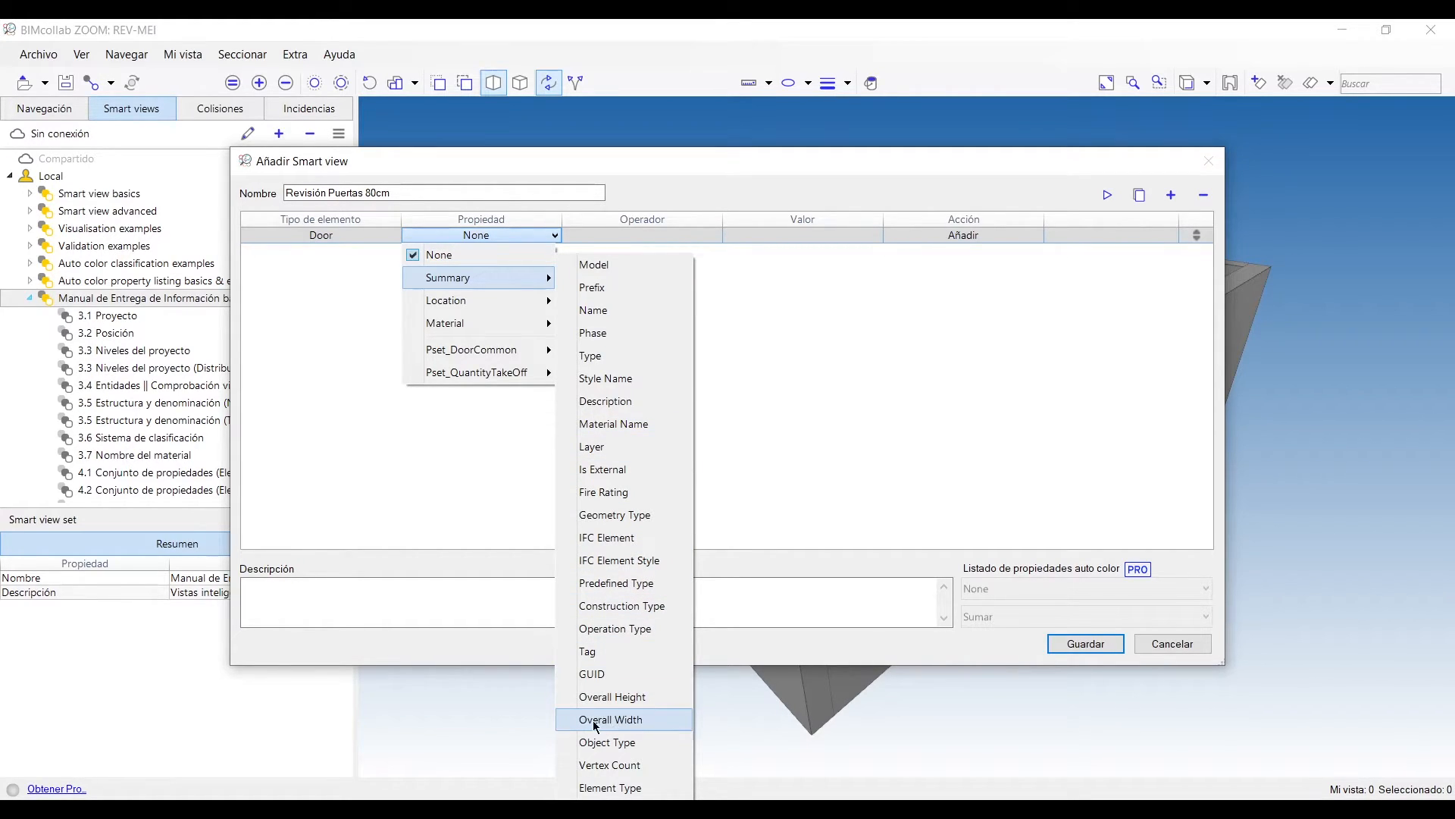
left_click(653, 721)
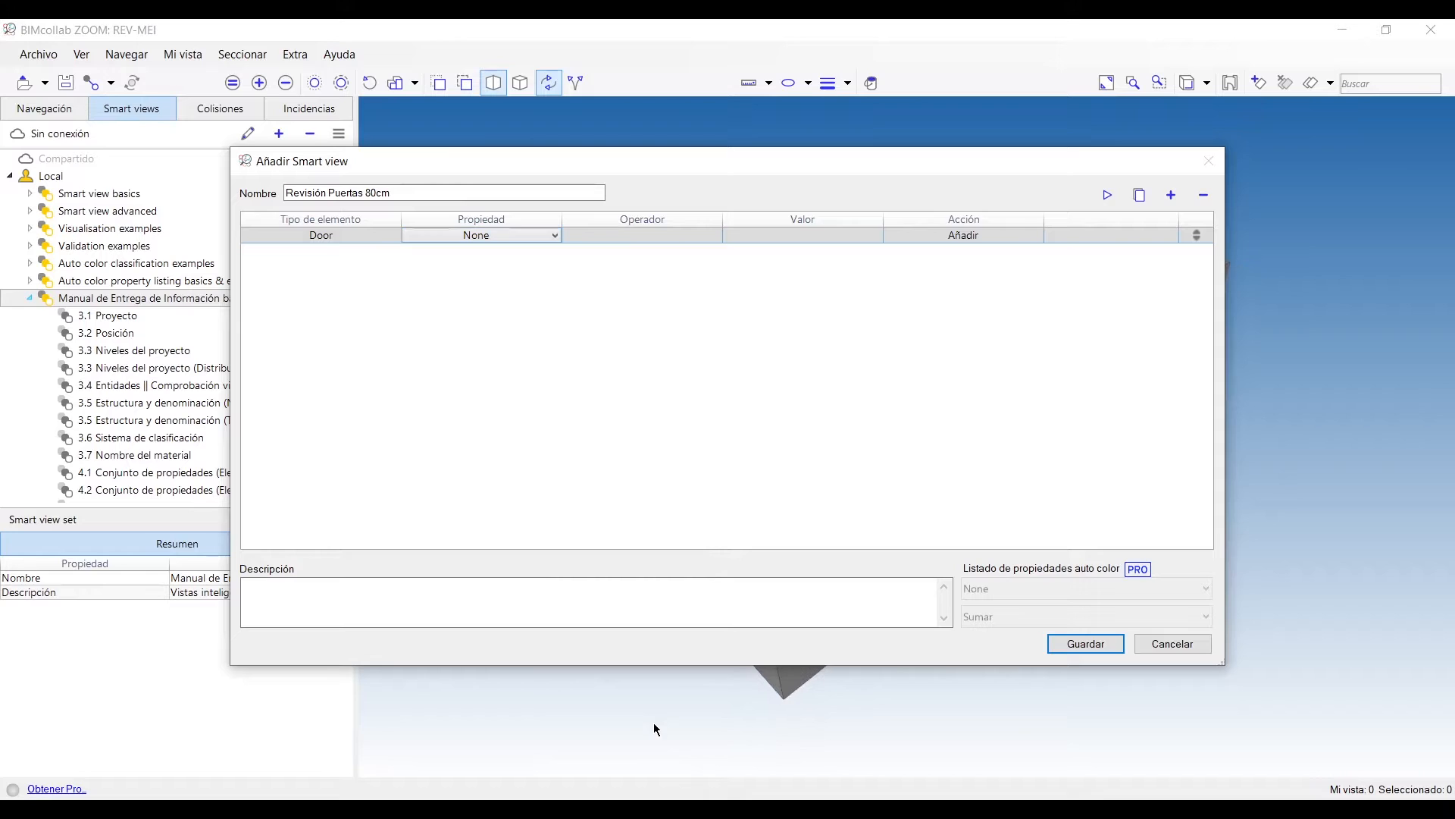
left_click(519, 235)
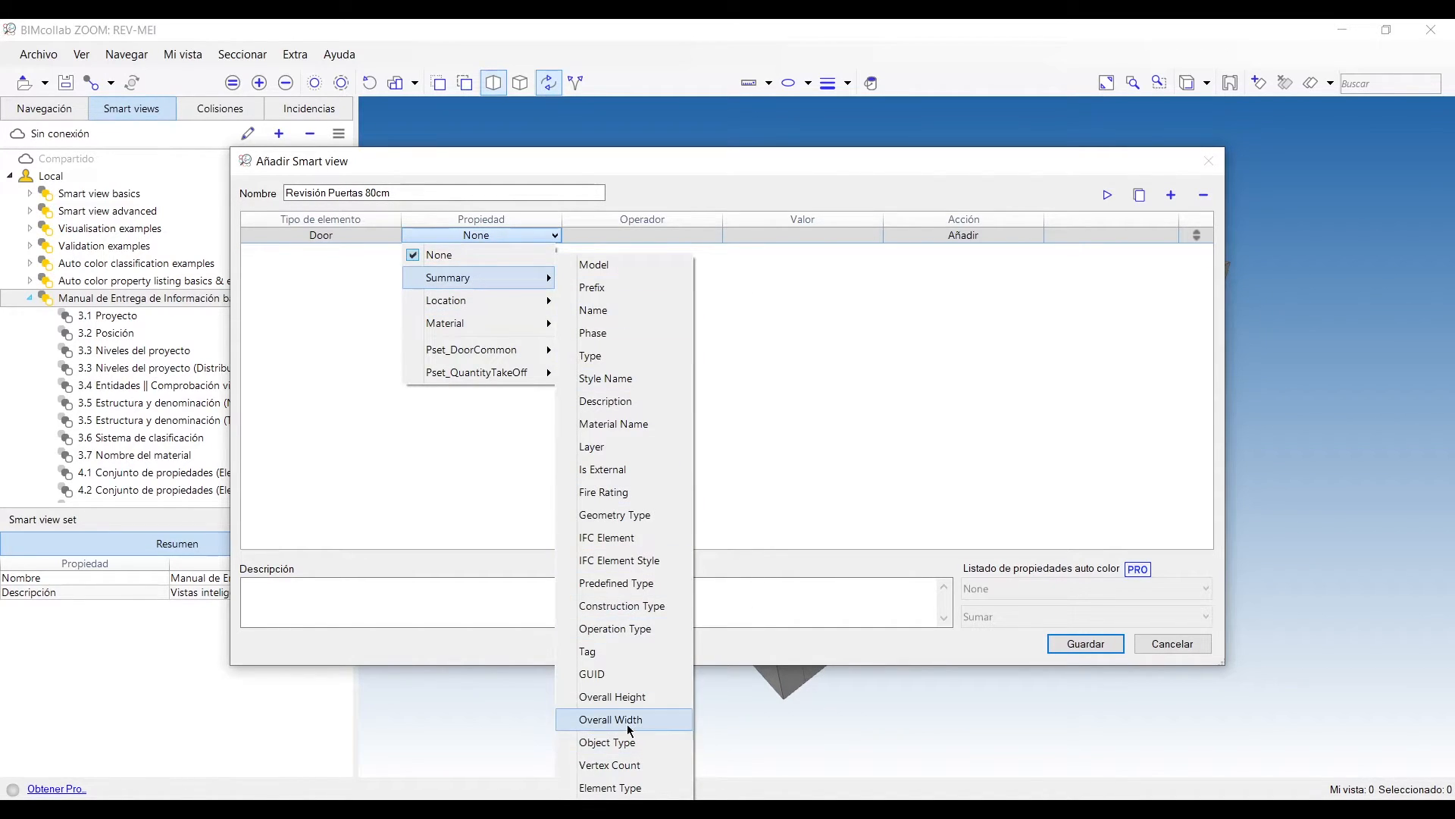
left_click(619, 721)
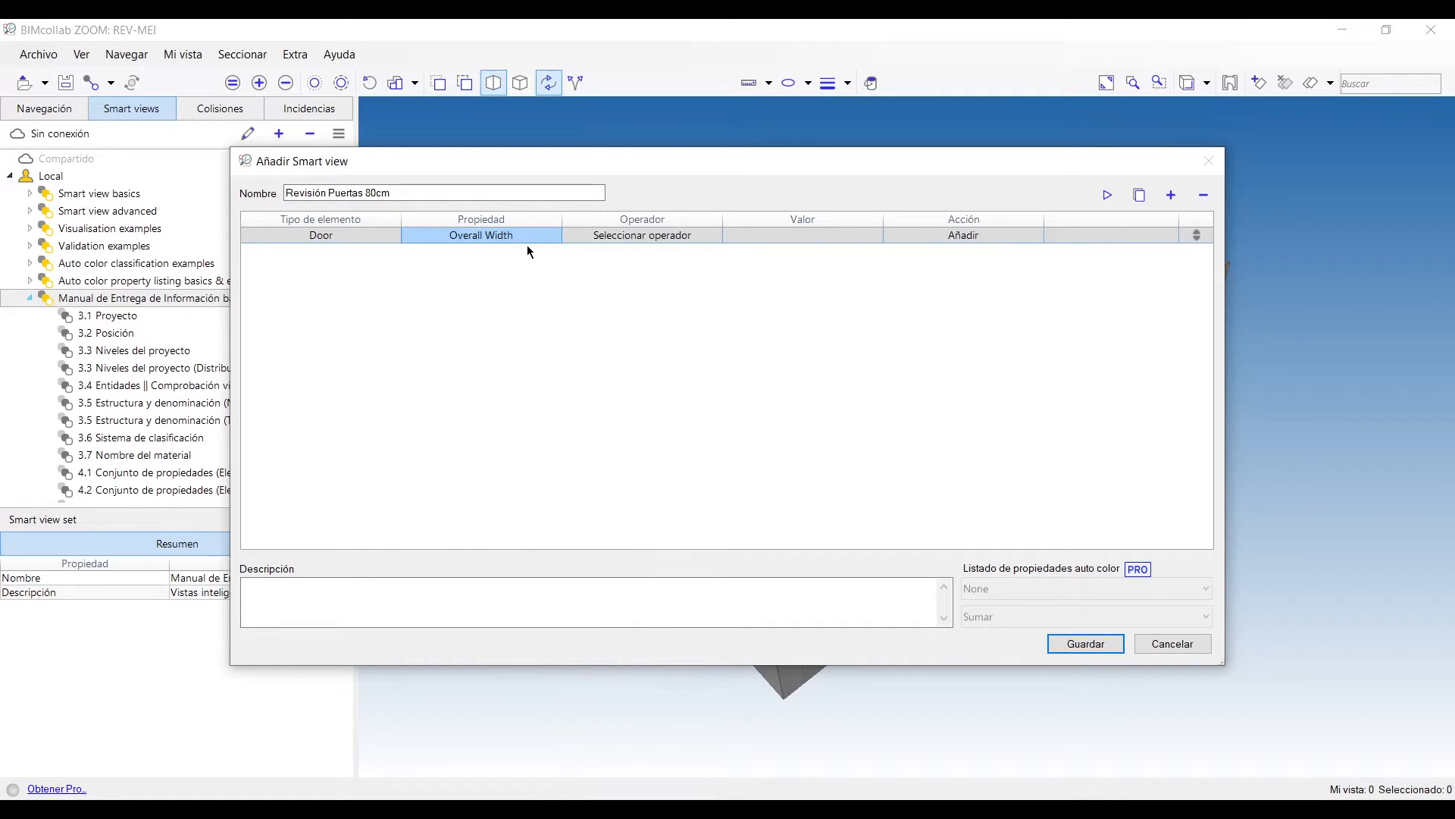
left_click(703, 233)
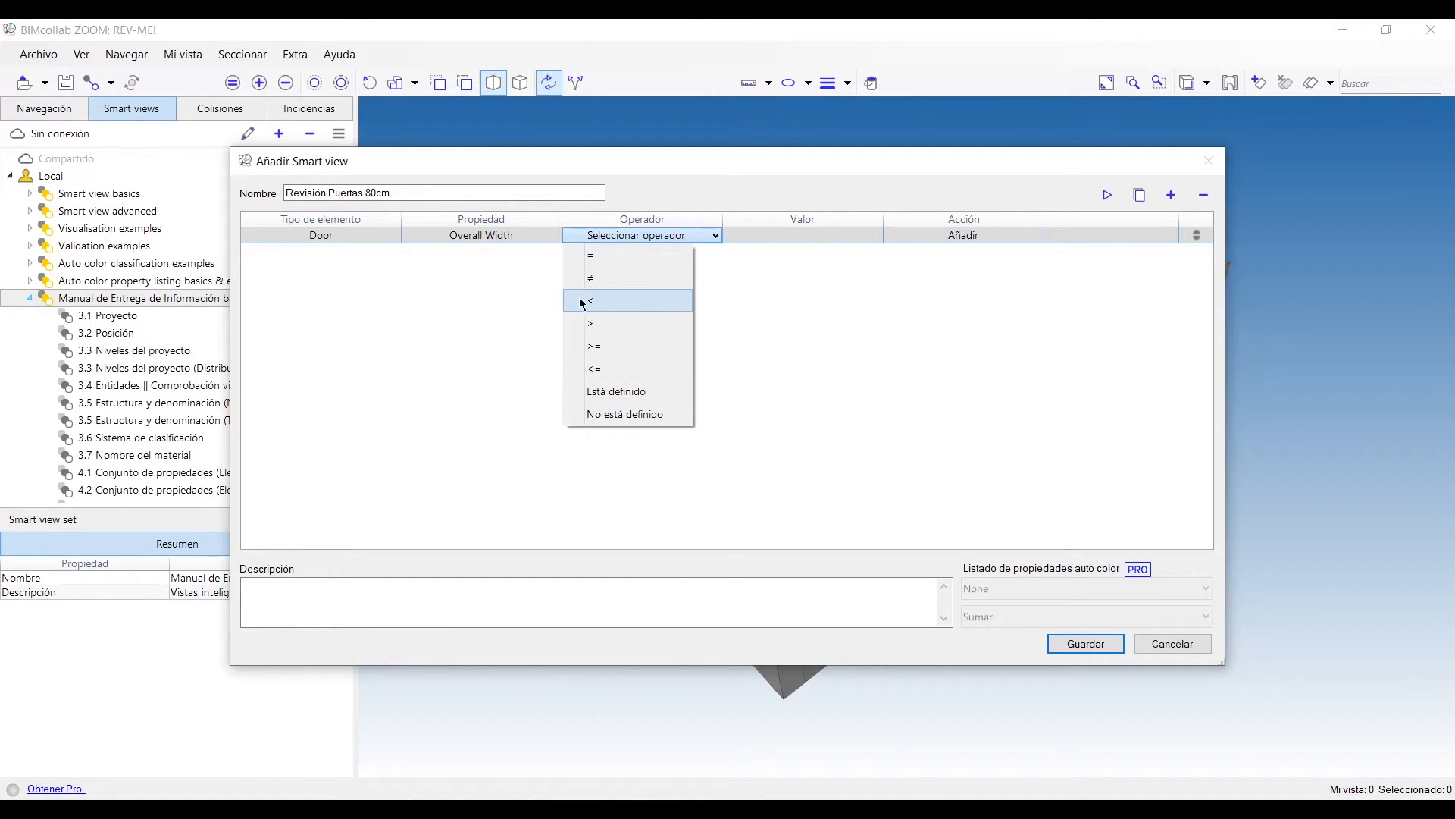
left_click(634, 302)
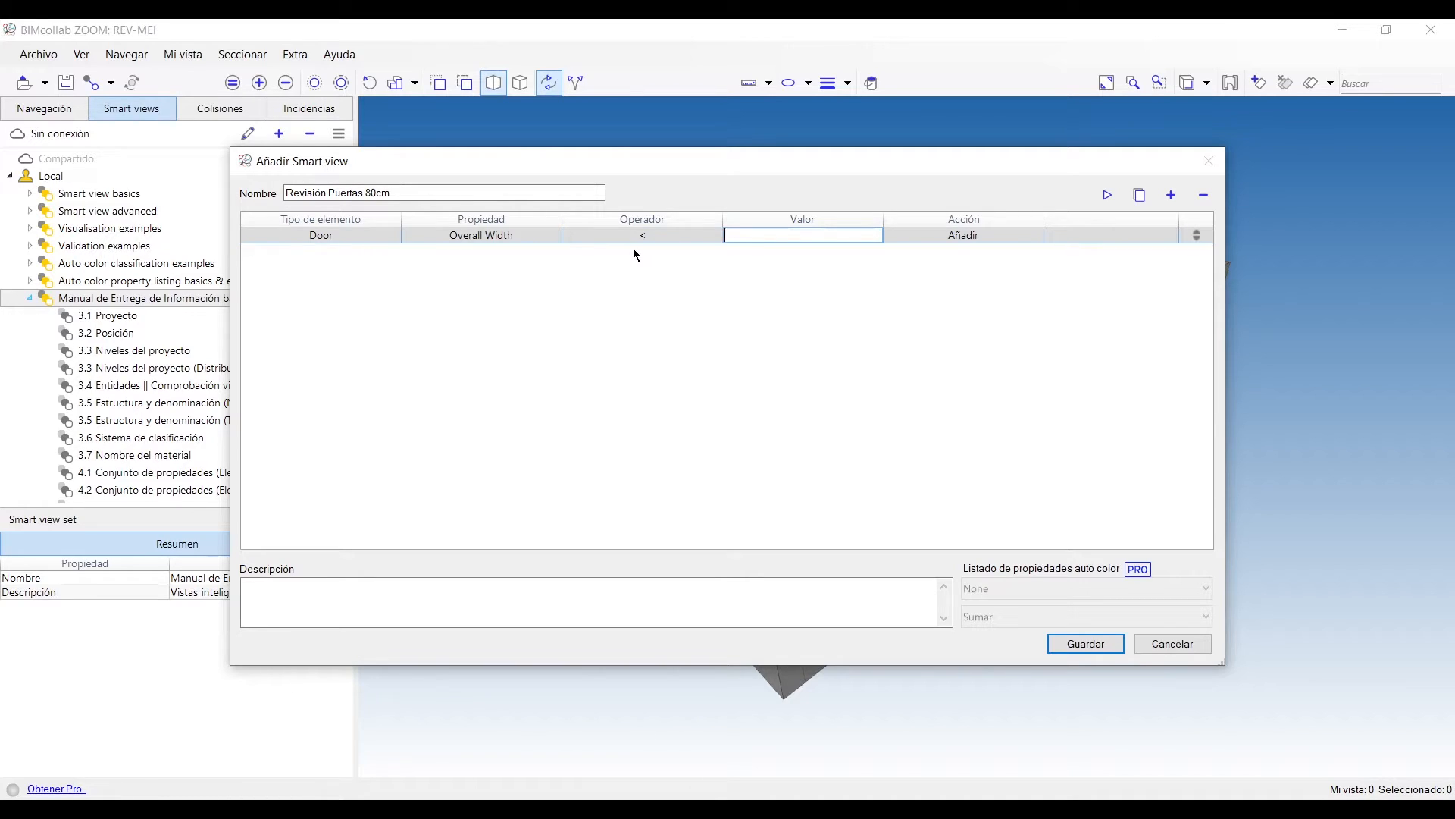
Step: Set the door rule's value to 800 mm and its action to "Añadir y definir coloreado"
type("800")
key("Return")
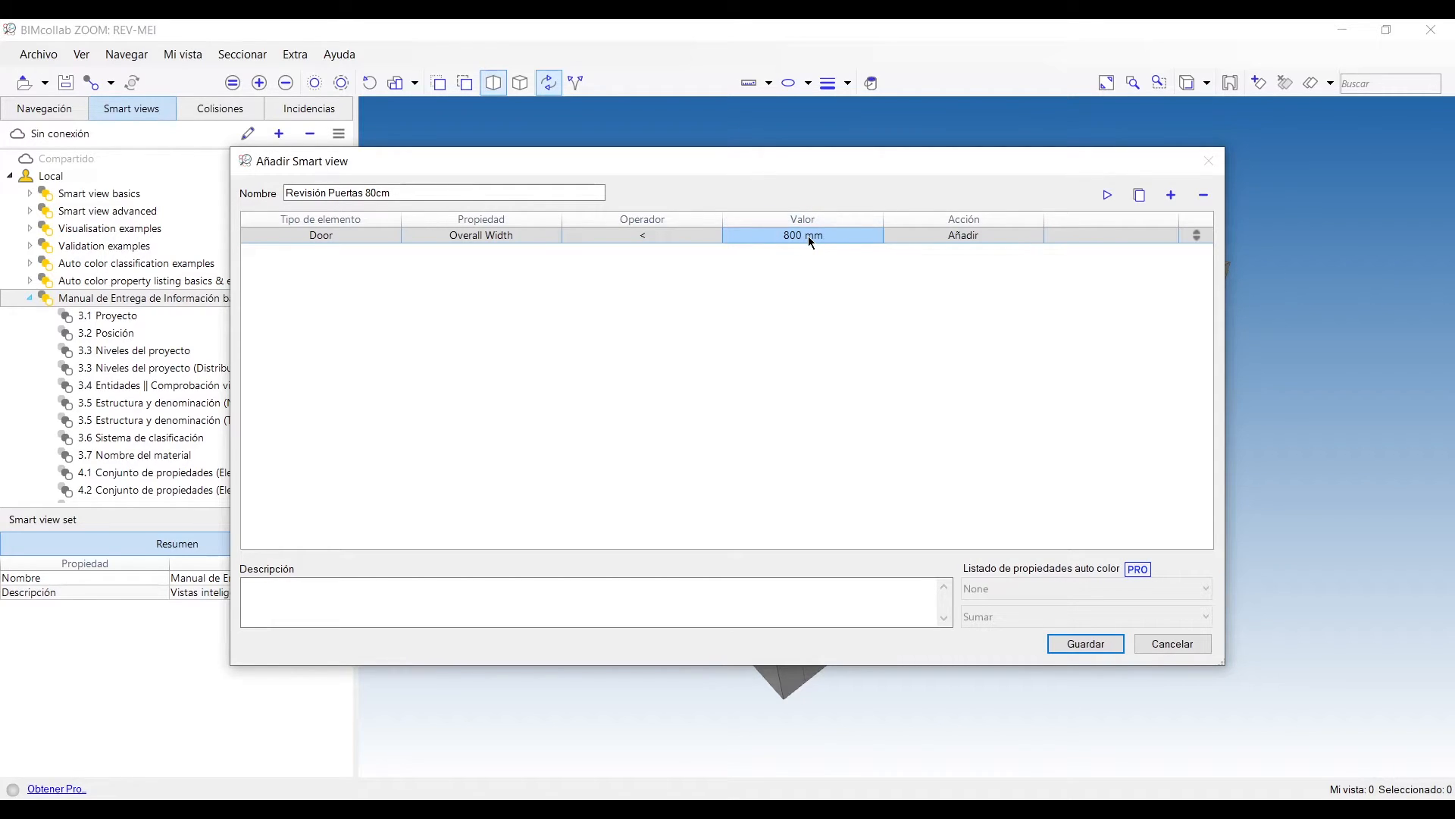
left_click(983, 235)
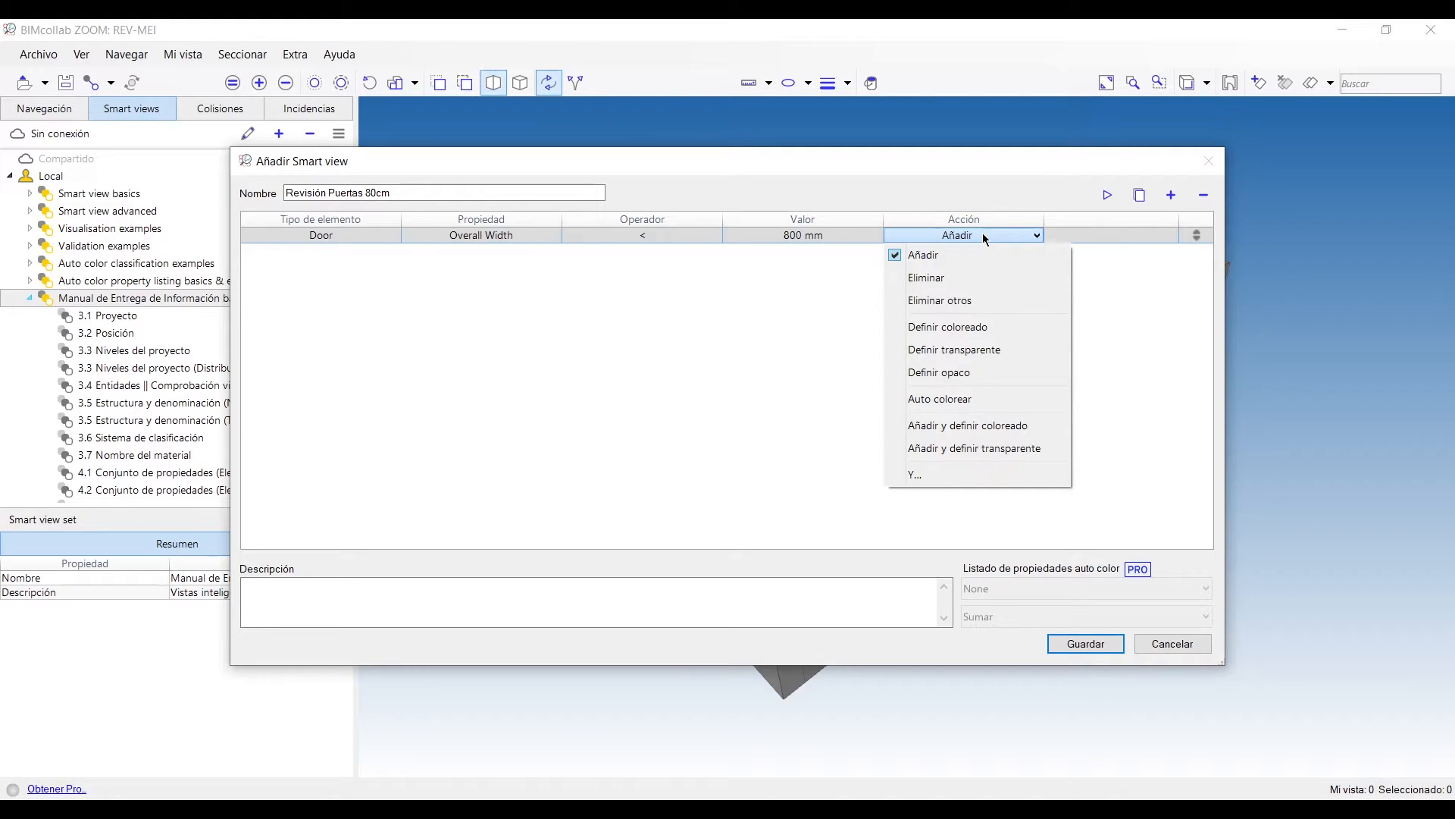
left_click(1017, 432)
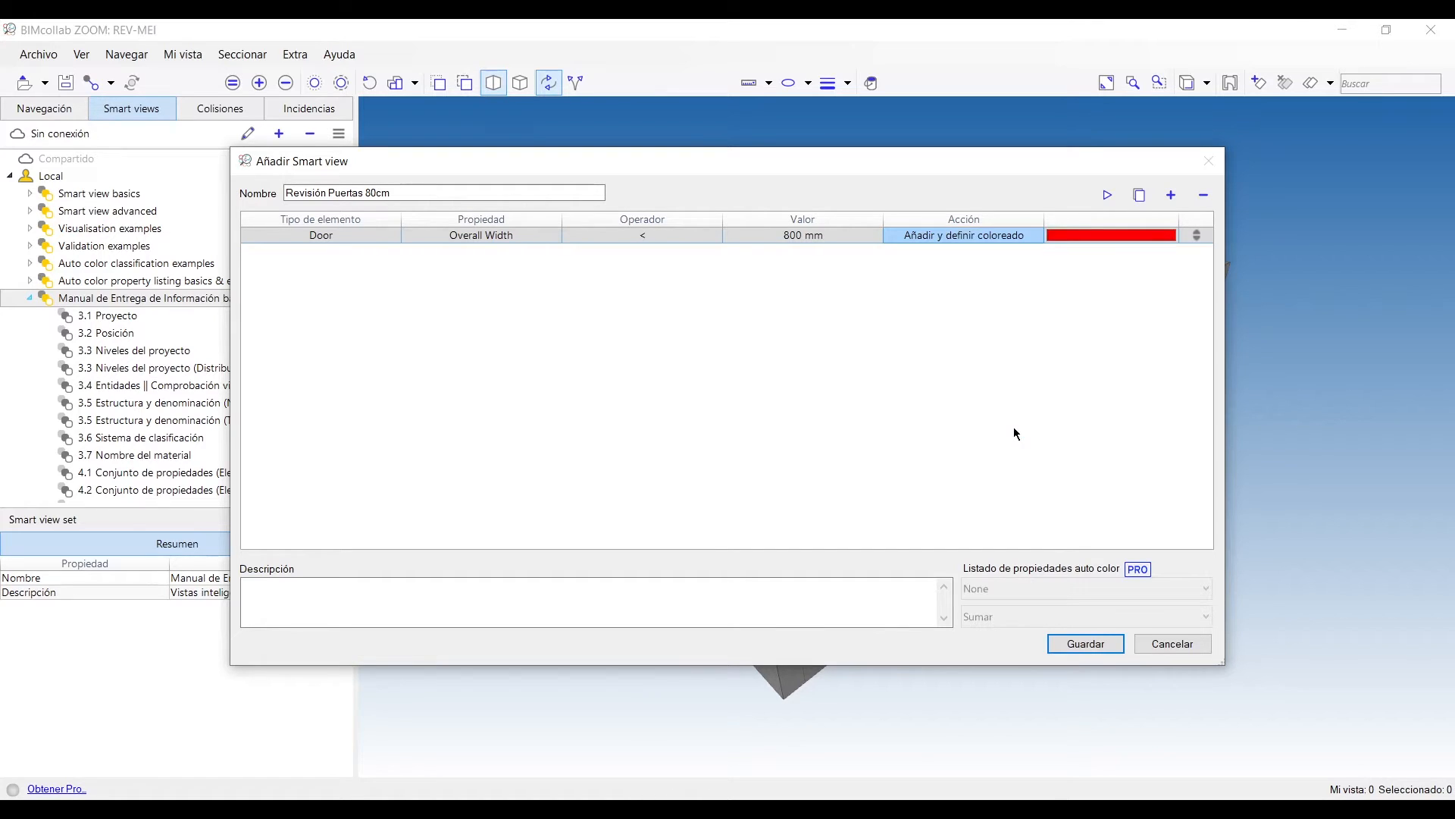
Step: Save the smart view with red as the door rule's colour and show it on the model
left_click(1124, 235)
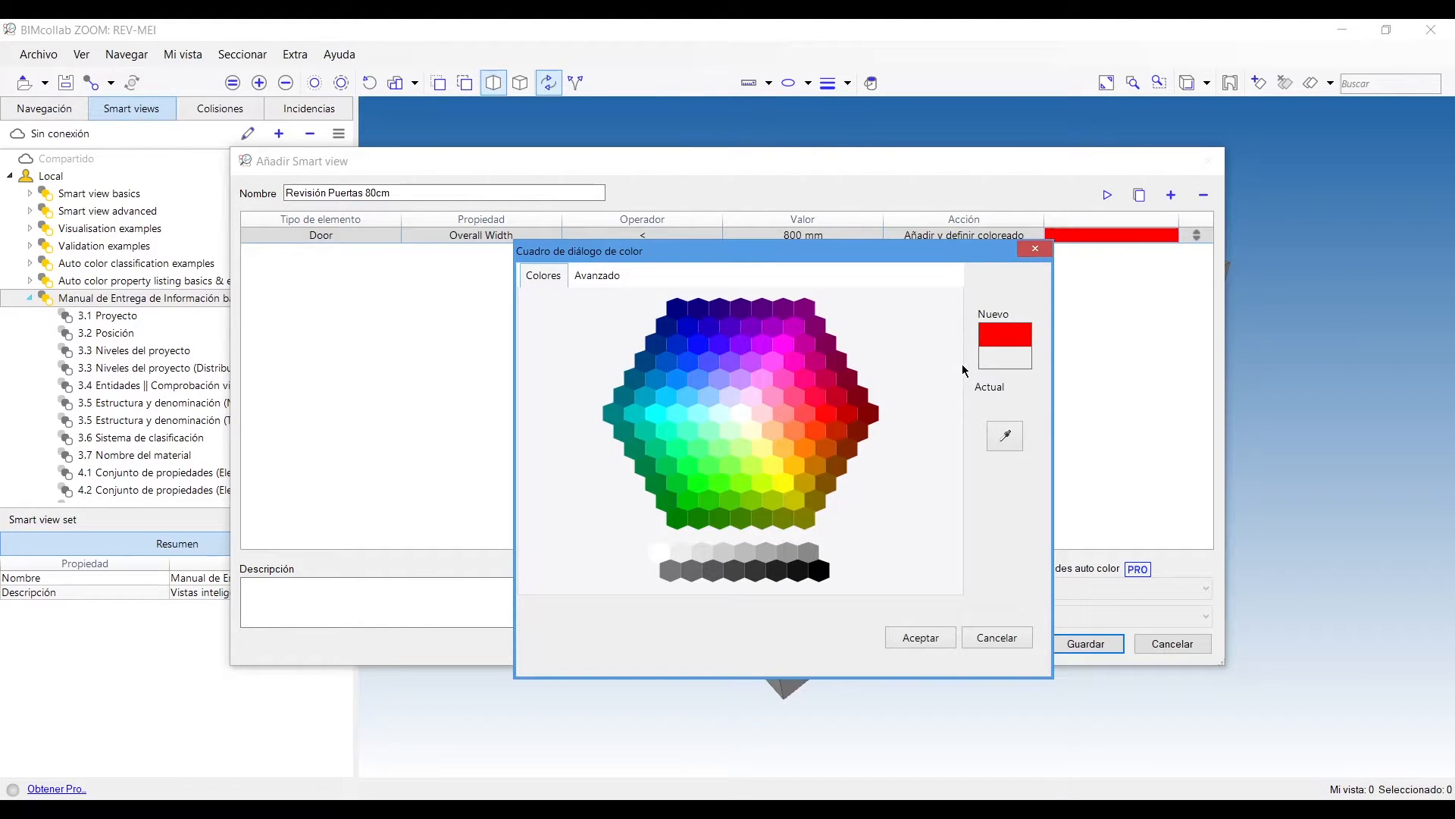
left_click(913, 641)
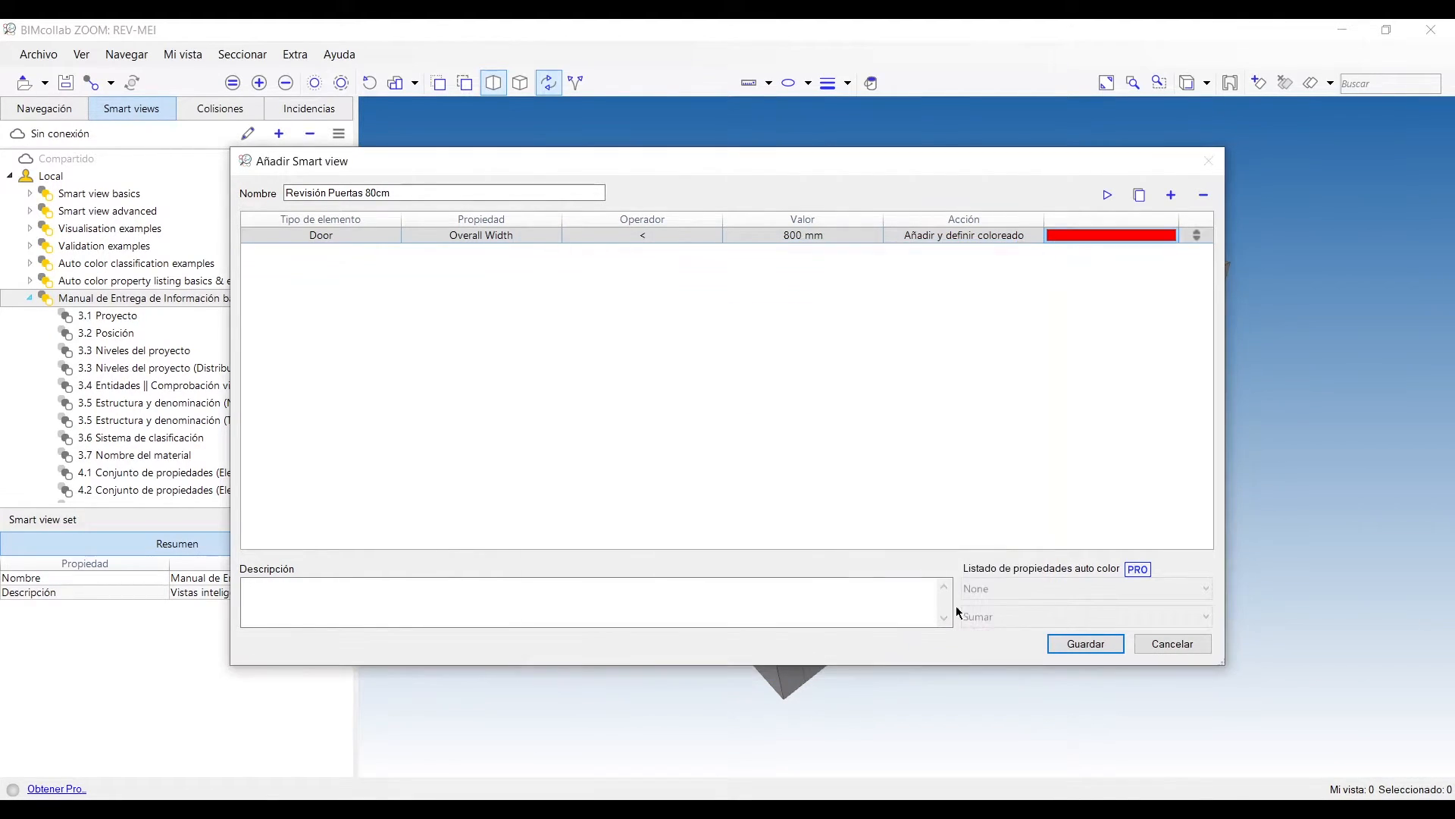
left_click(1095, 646)
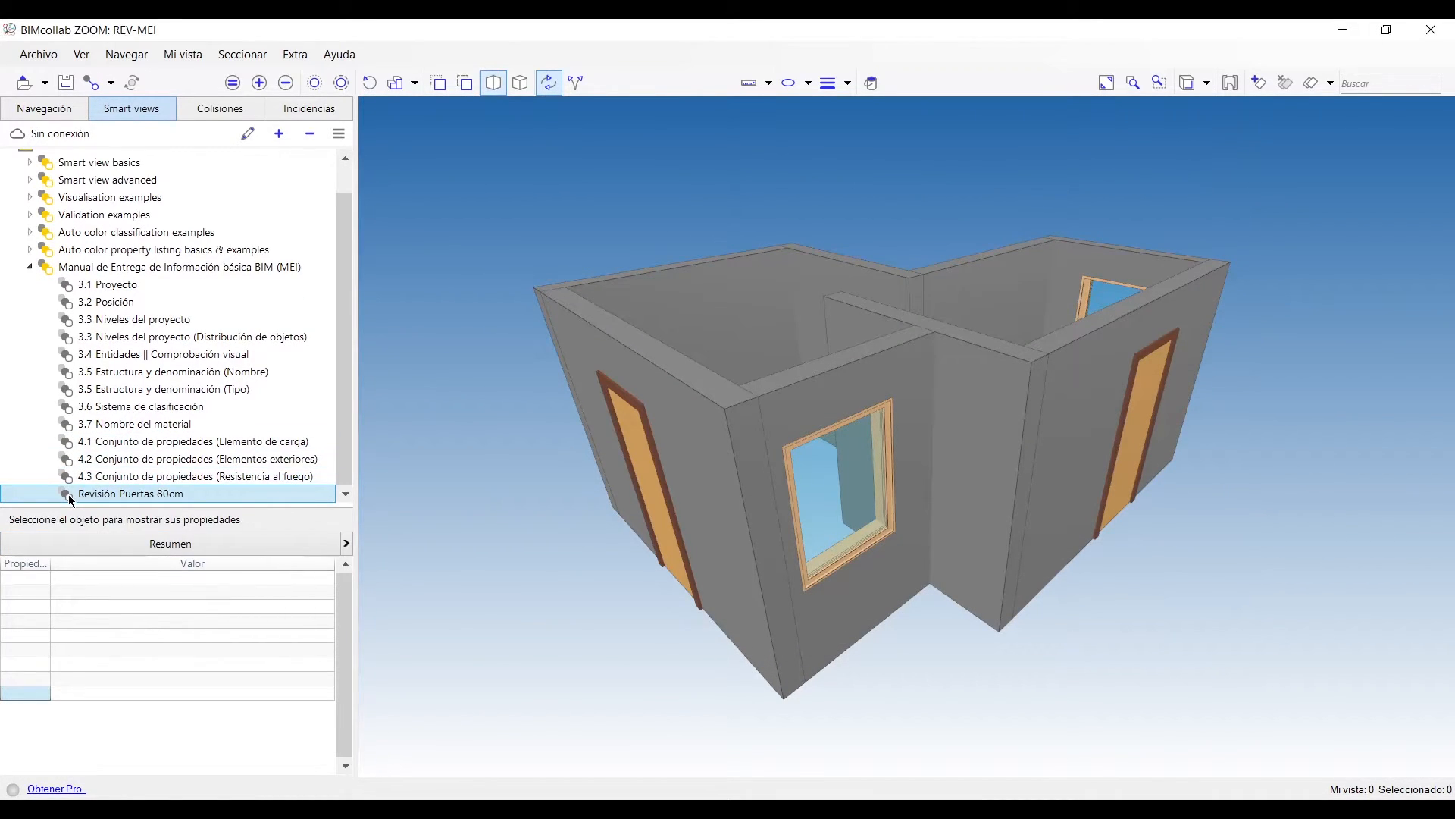
left_click(208, 496)
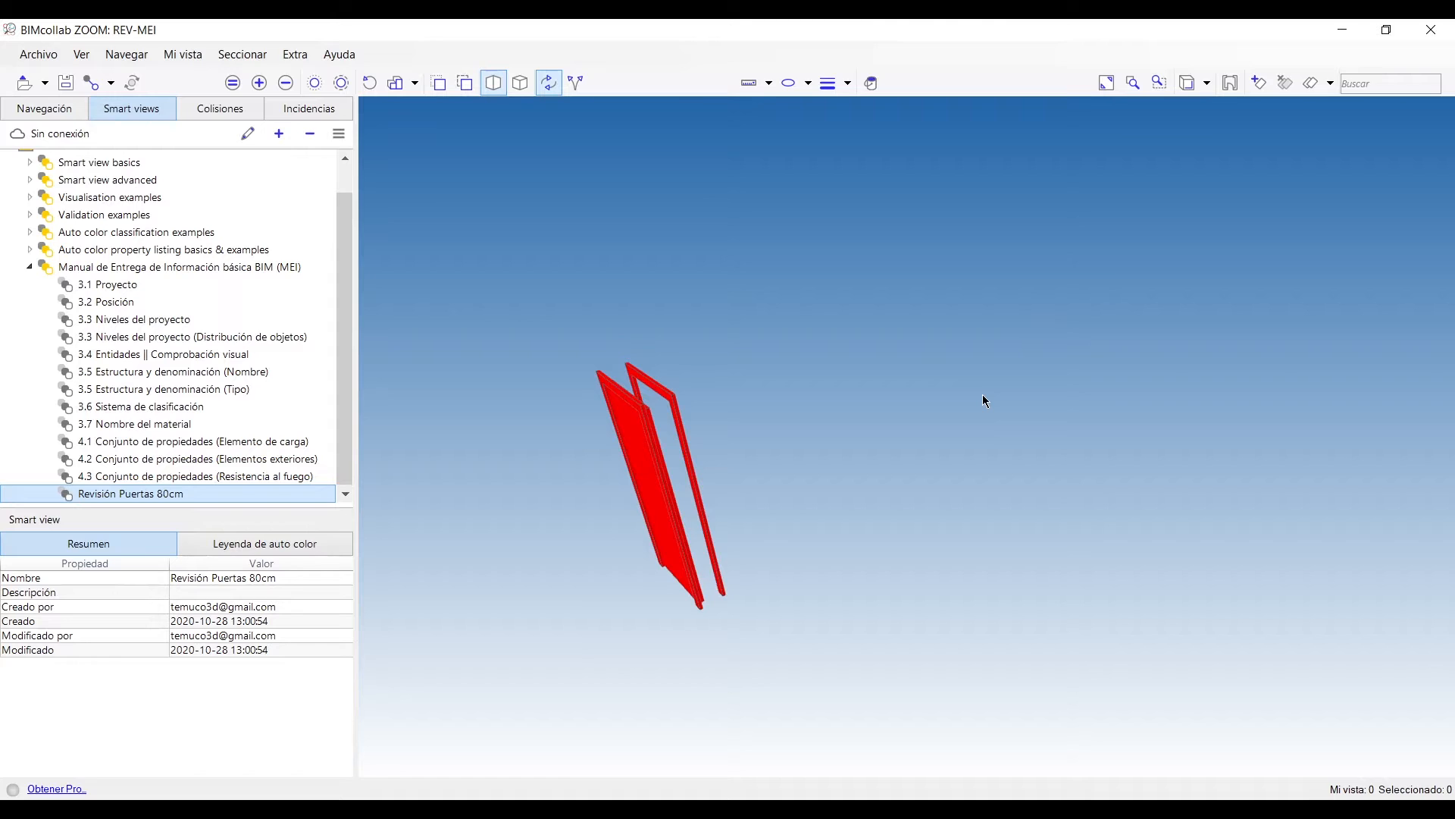
Step: Add an Any element rule with the action "Definir transparente" to "Revisión Puertas 80cm", then save and show the smart view
right_click(140, 495)
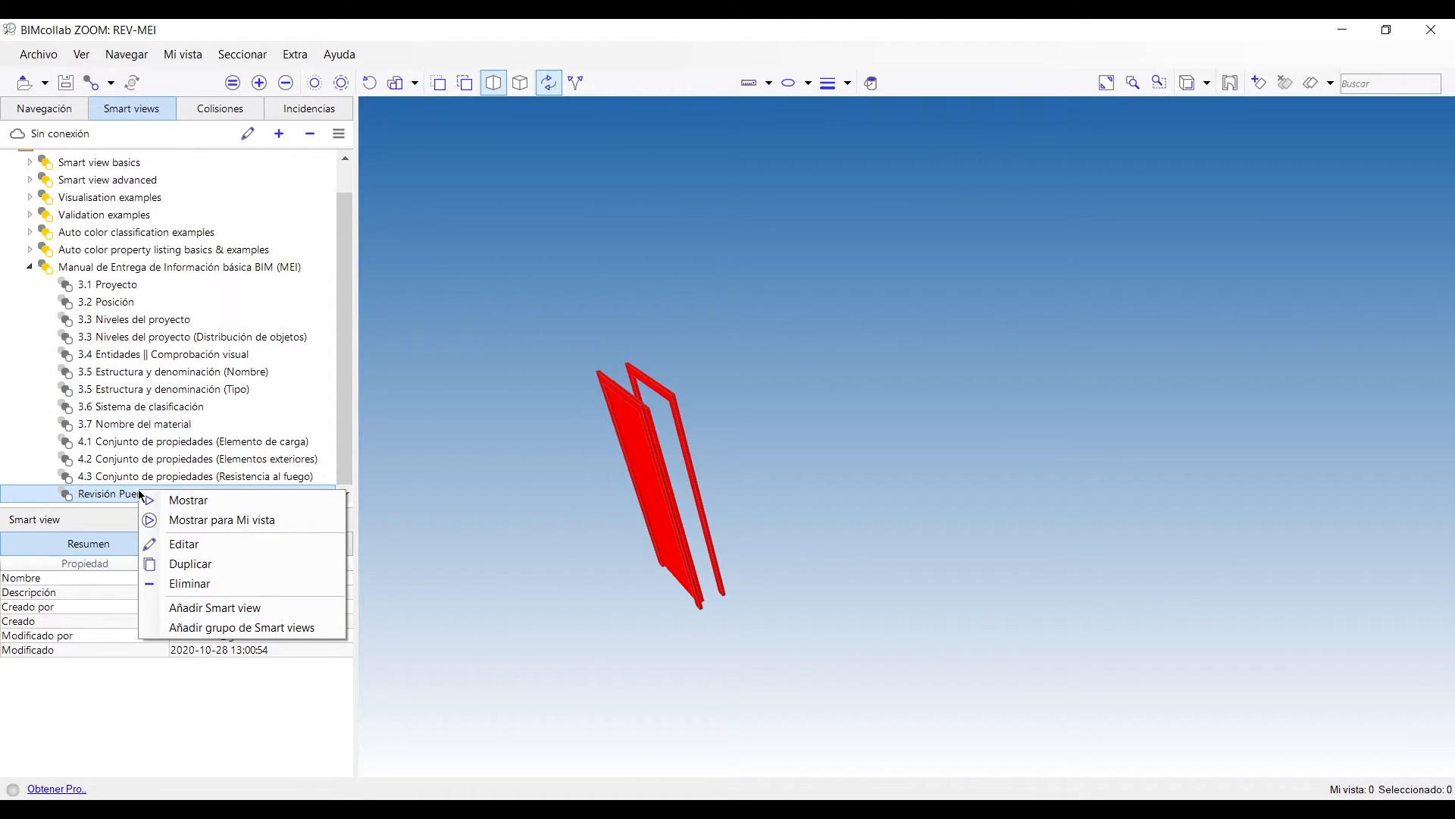
left_click(203, 548)
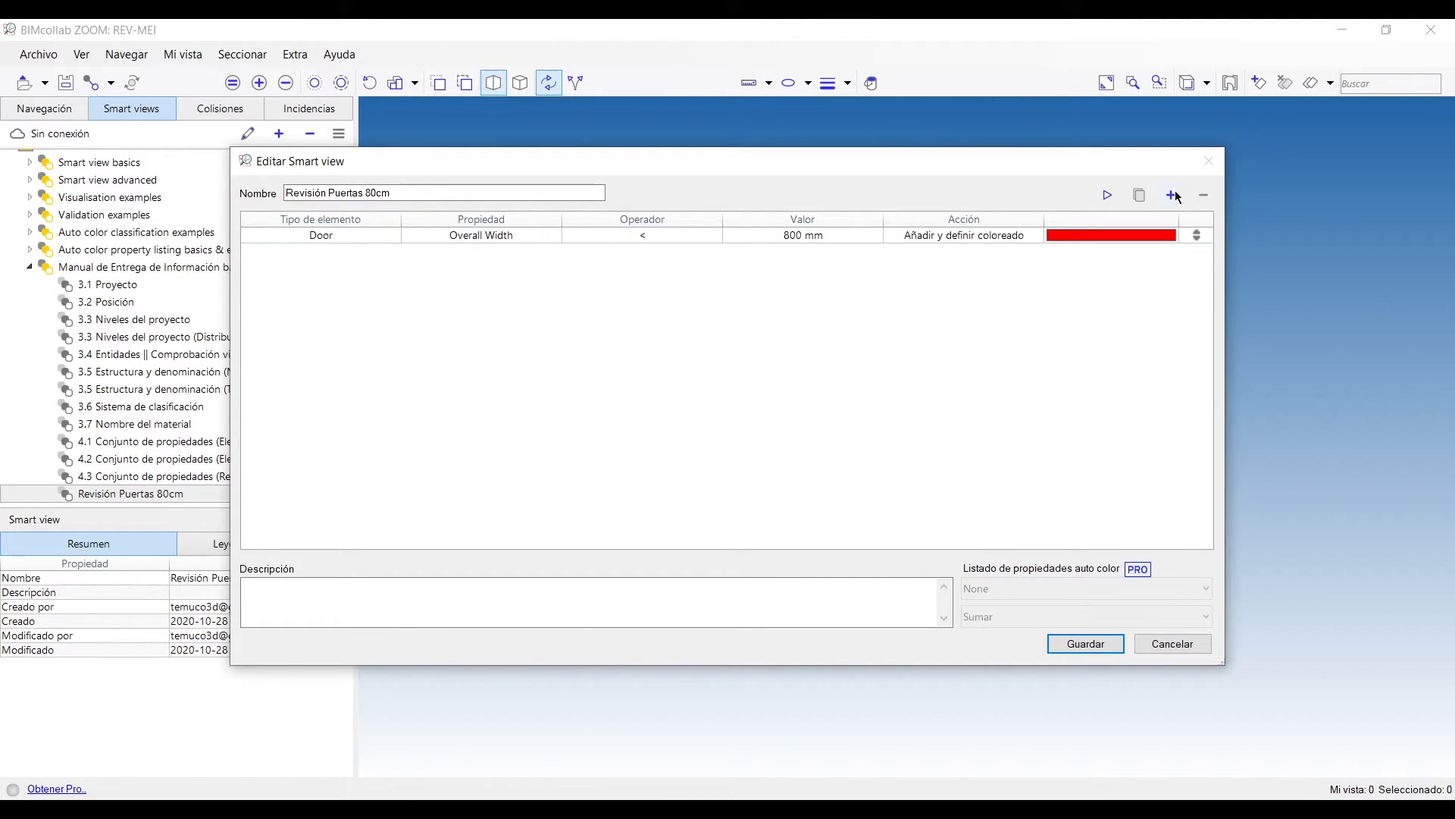
left_click(1173, 196)
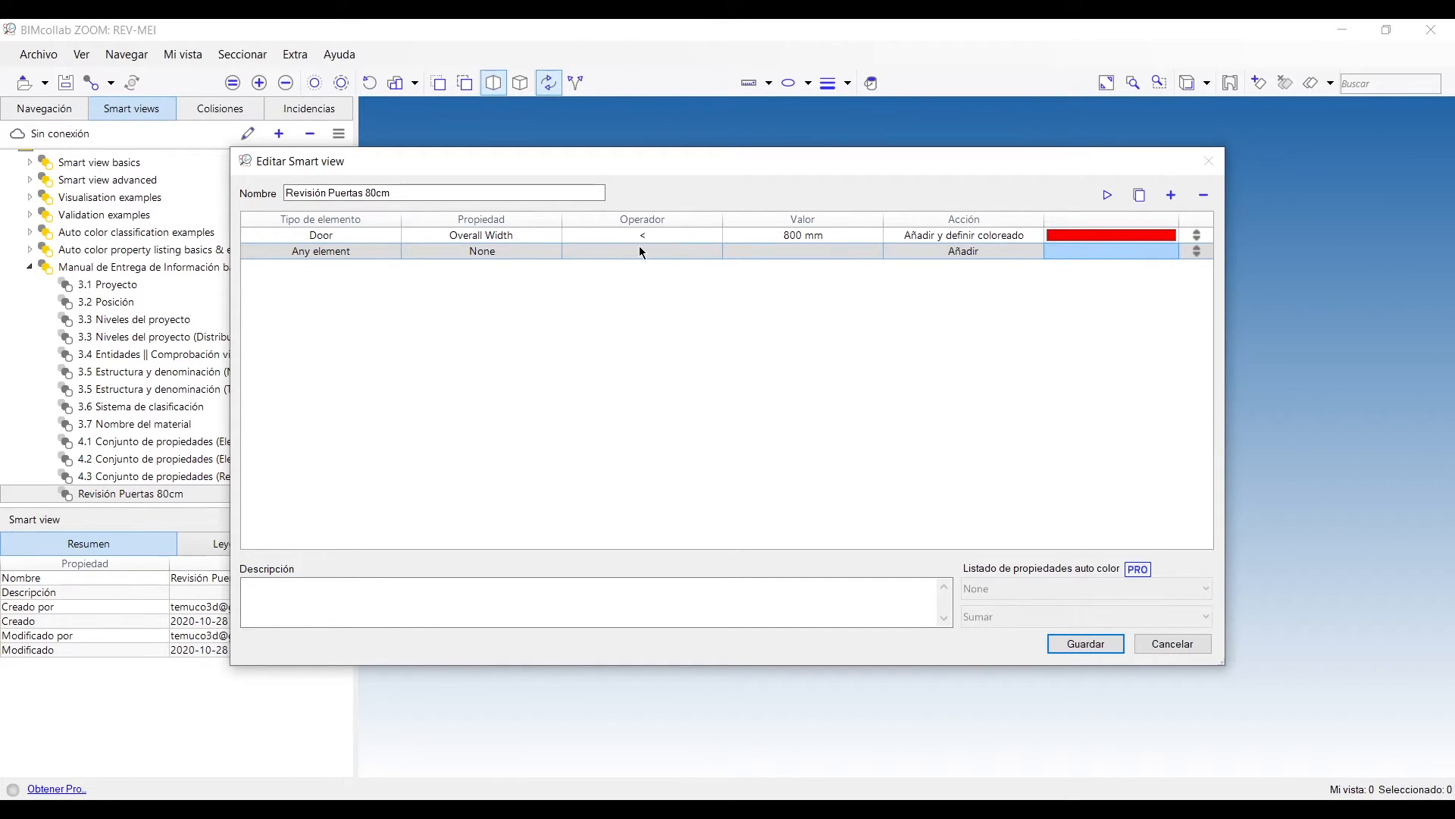
left_click(1004, 253)
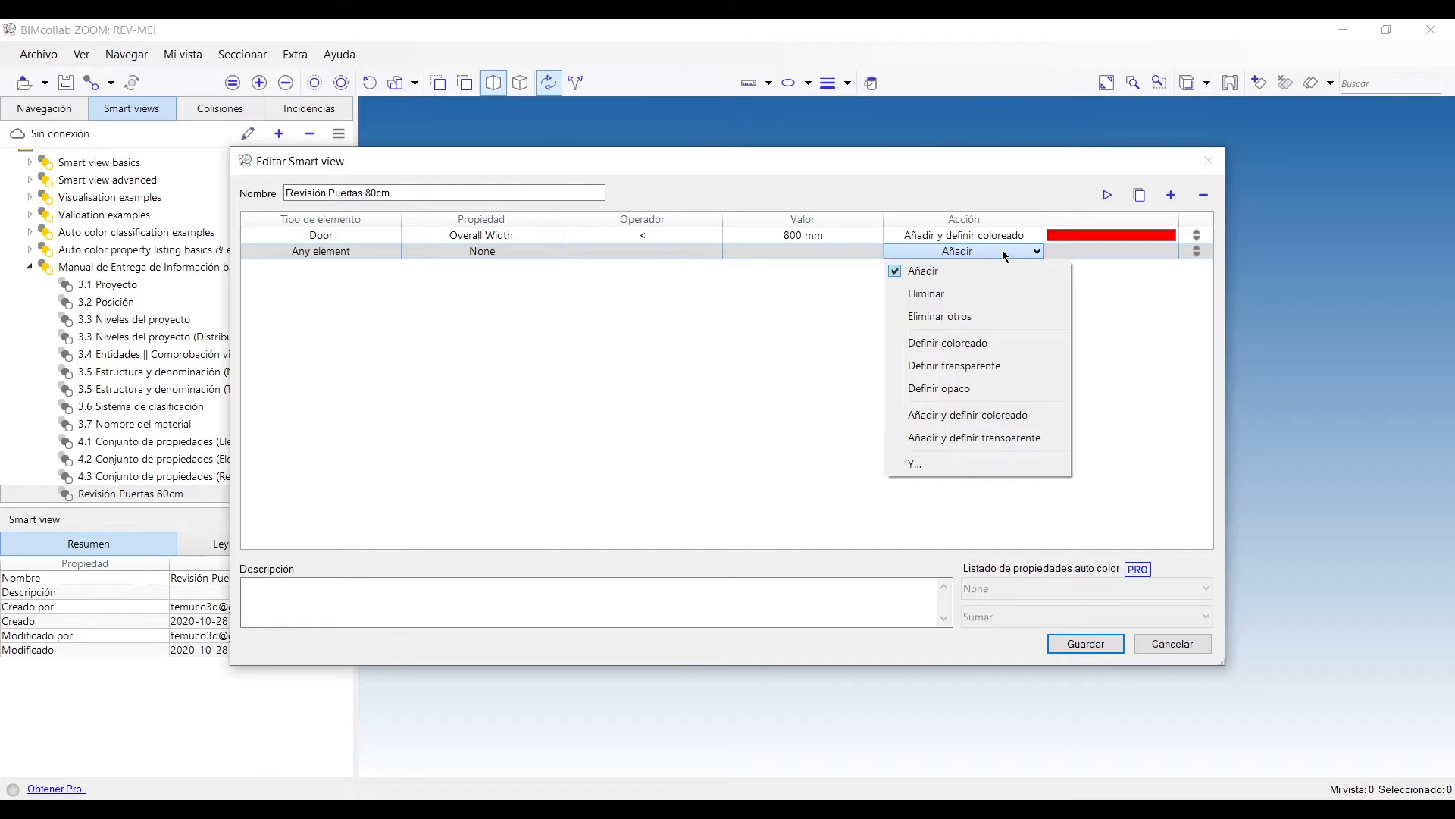
left_click(1014, 375)
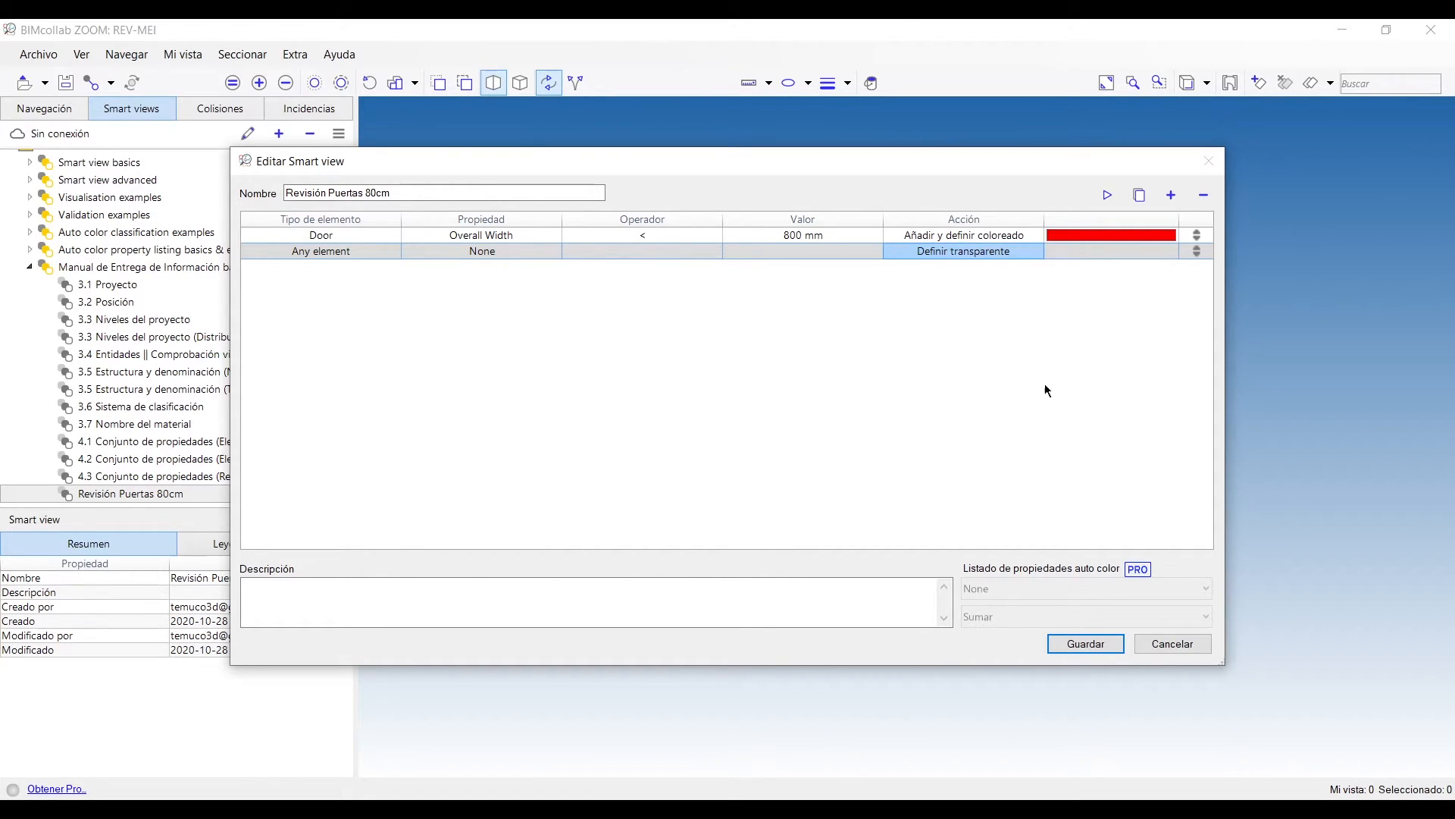
left_click(1082, 644)
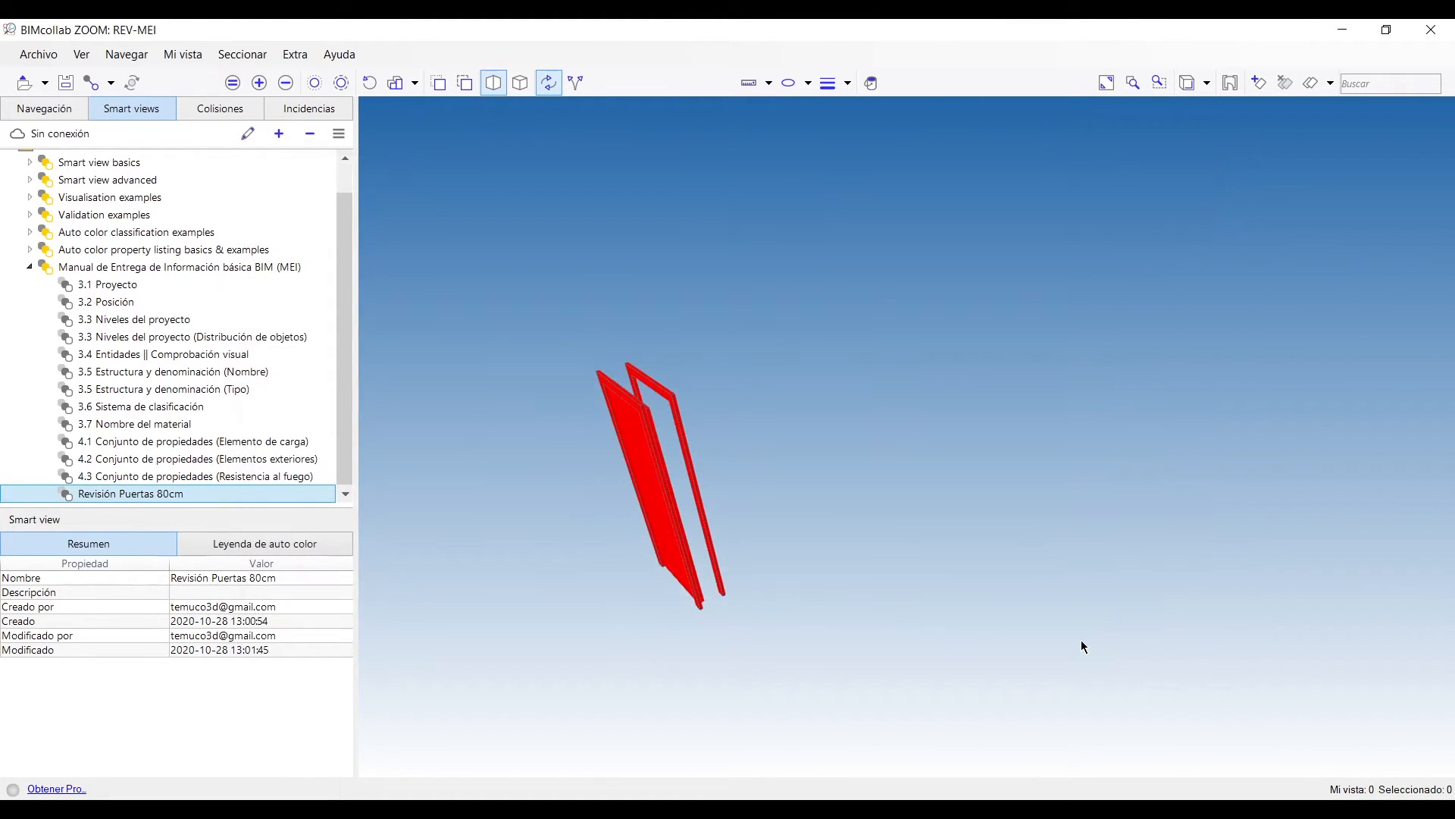
left_click(135, 496)
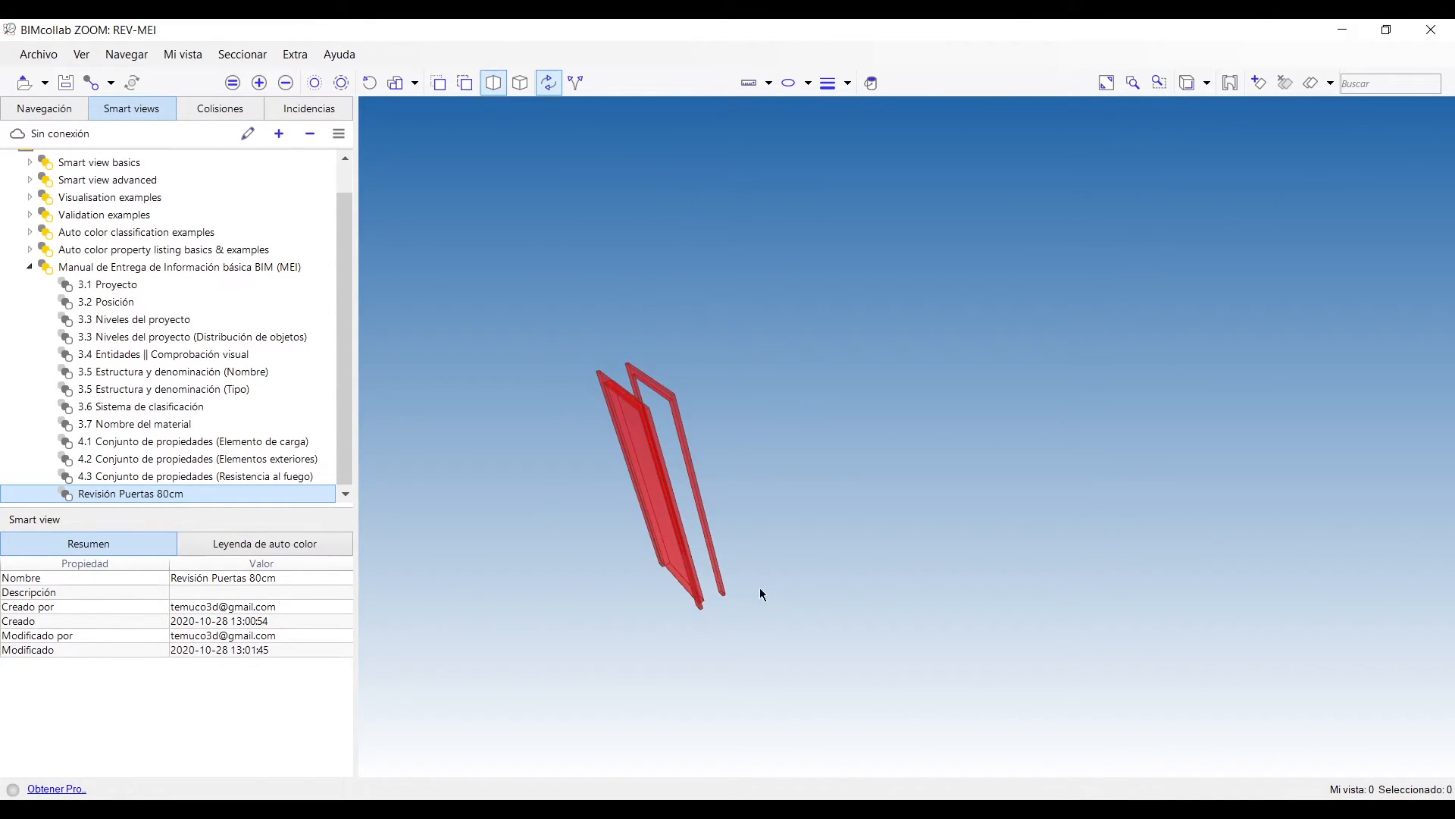
Step: Change the Any element rule's action to "Añadir y definir transparente", then save the smart view and show it on the model
right_click(130, 501)
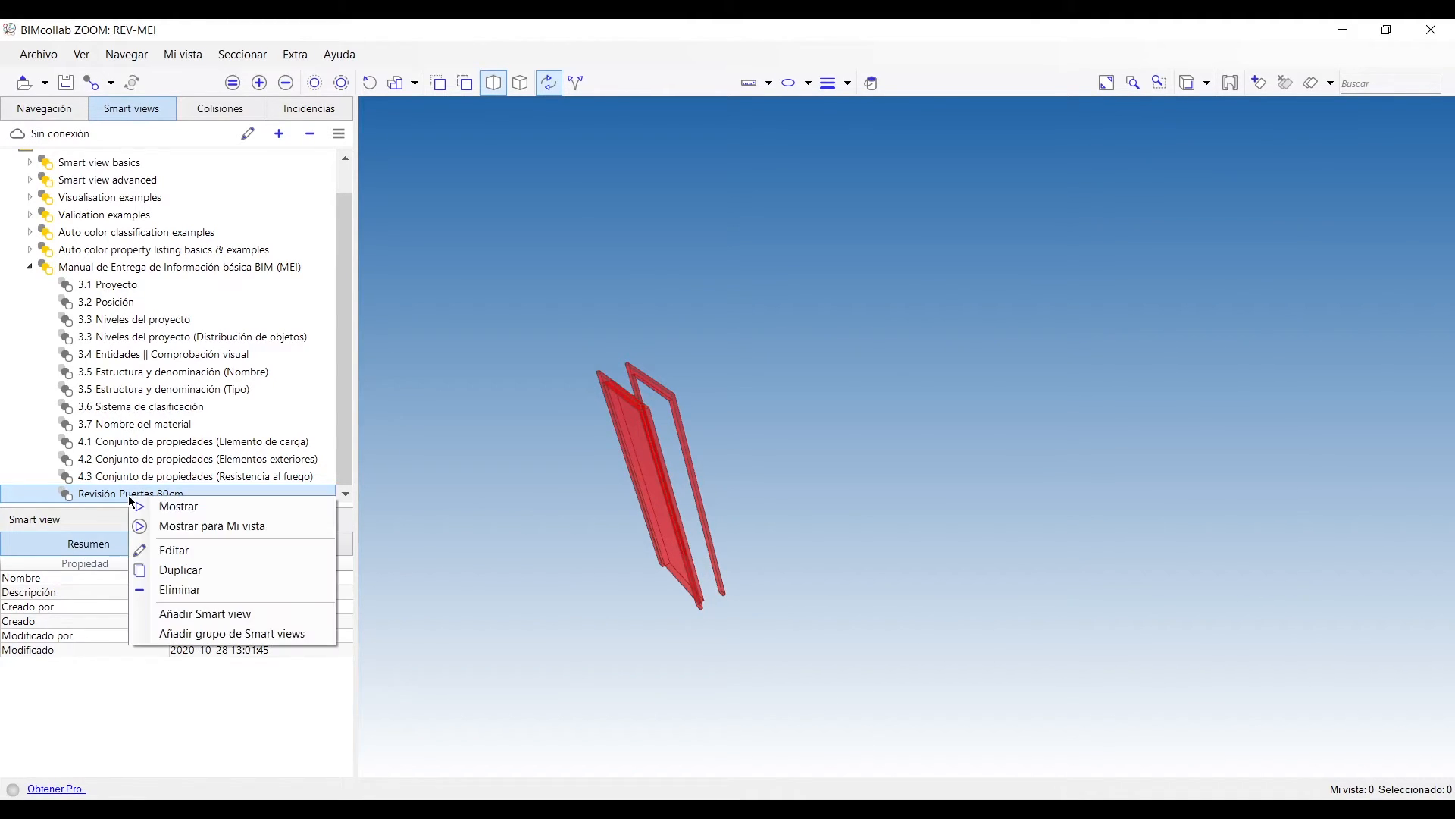
left_click(182, 555)
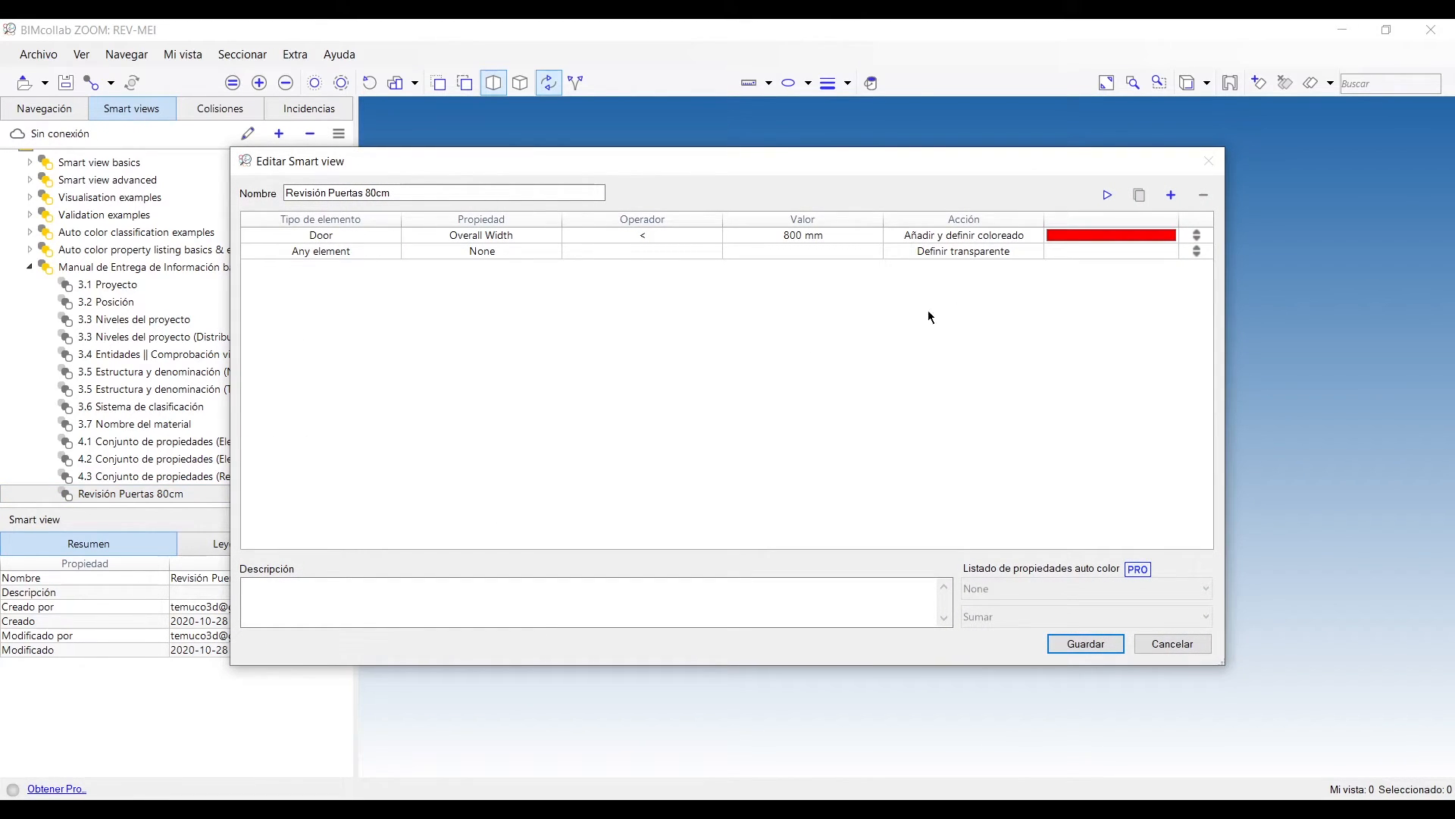
left_click(1028, 252)
left_click(1037, 252)
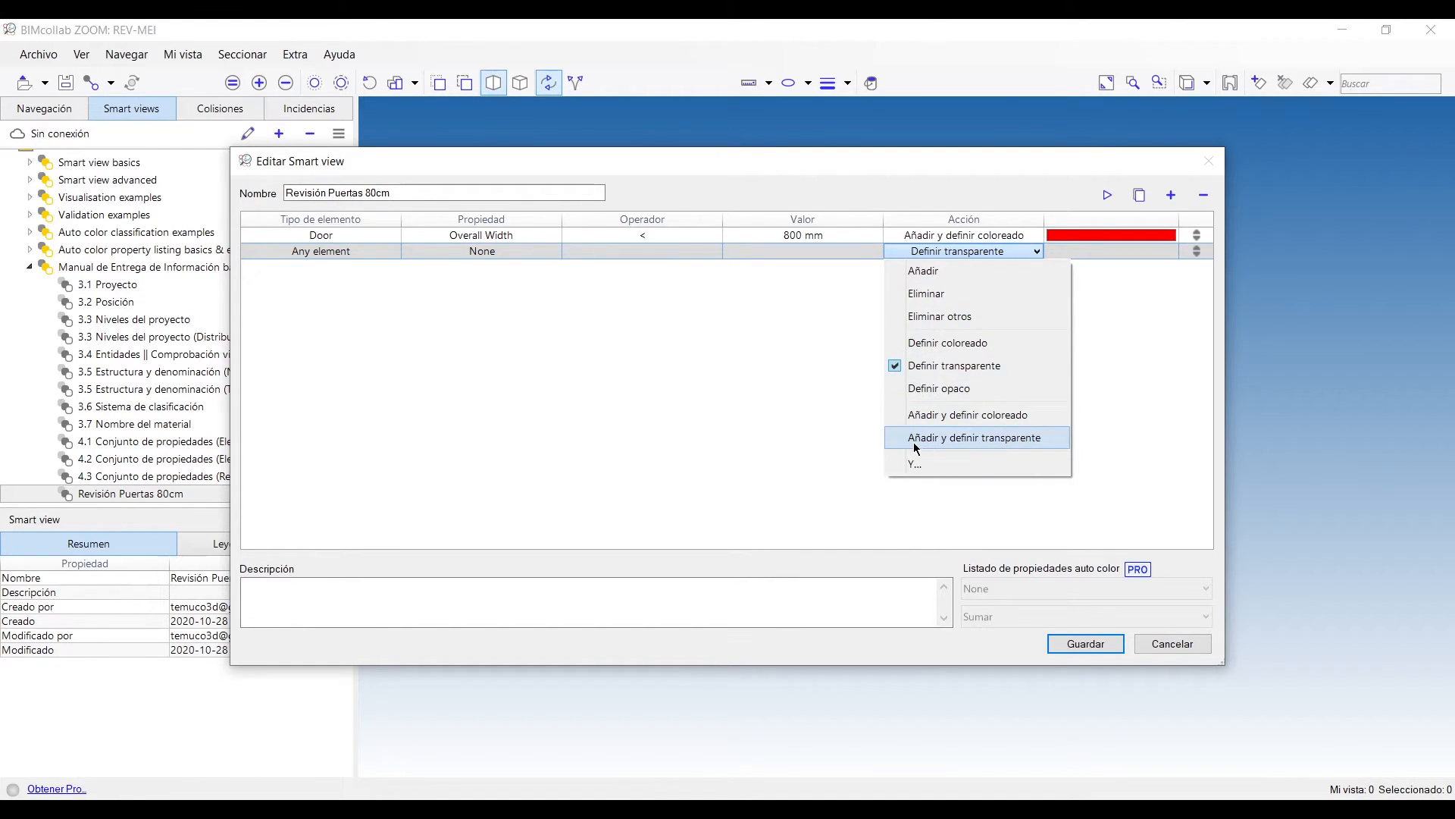
left_click(1026, 438)
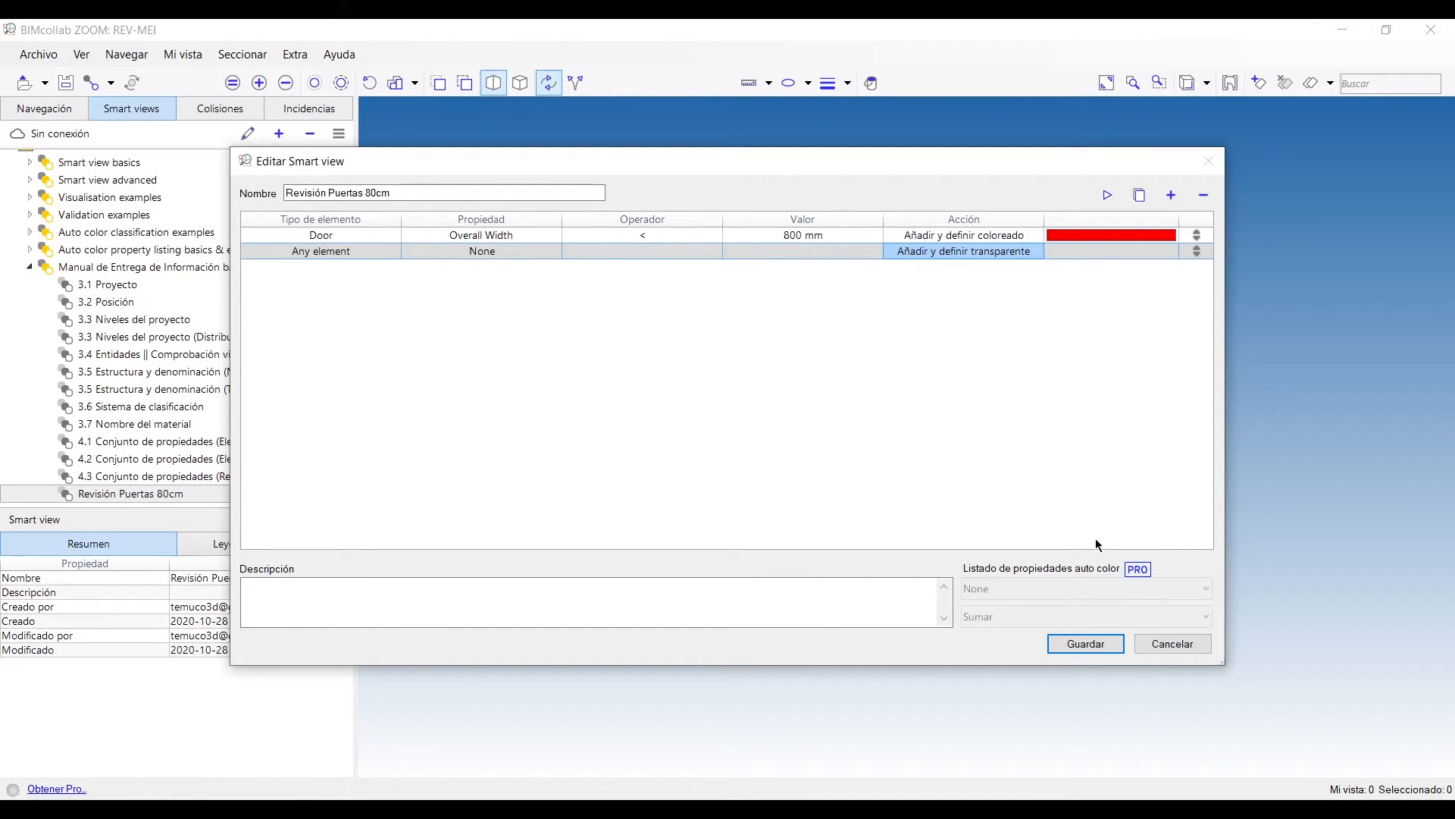
left_click(1088, 647)
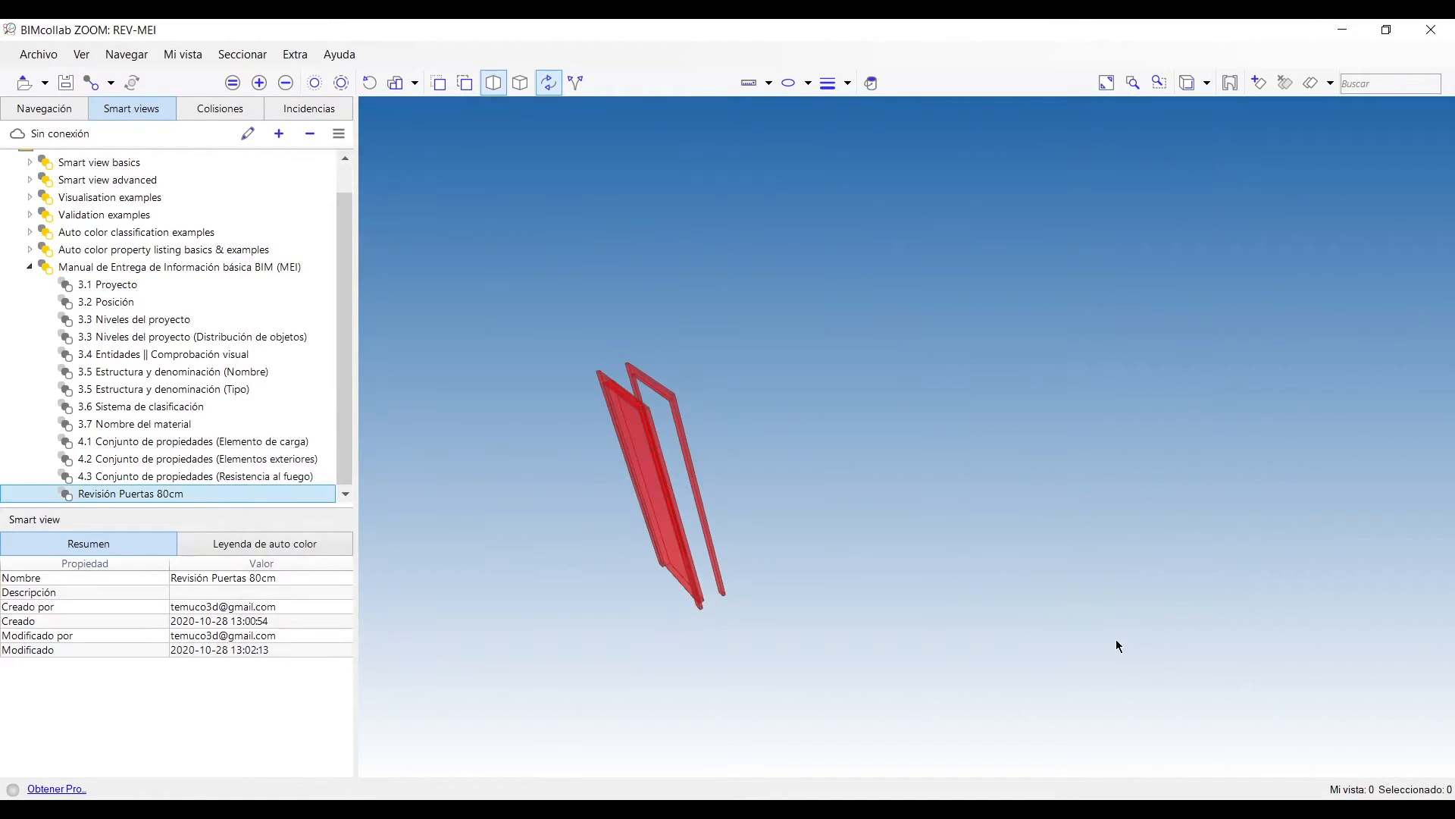
left_click(115, 494)
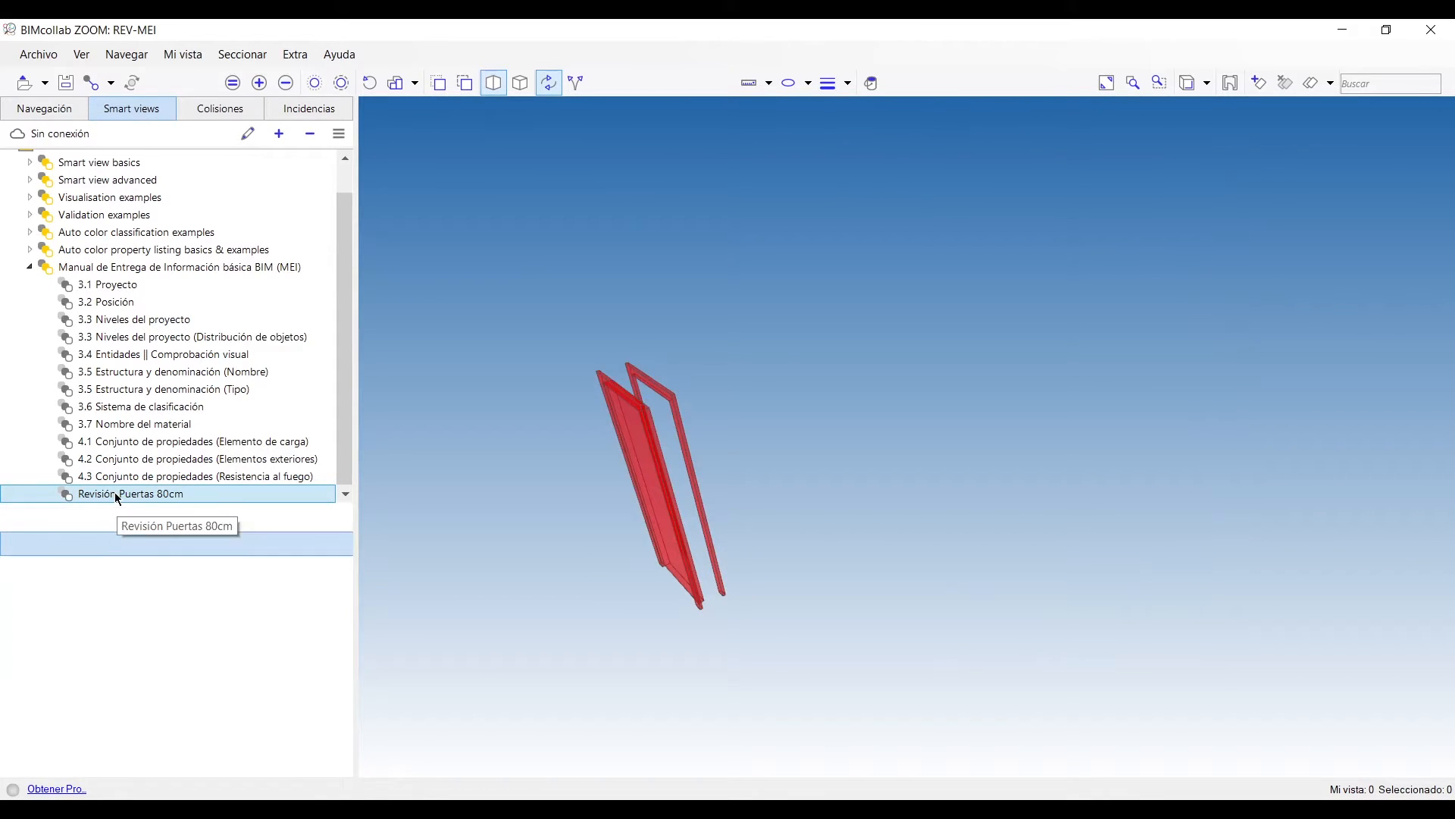
left_click_drag(577, 680, 987, 635)
middle_click_drag(986, 630, 975, 645)
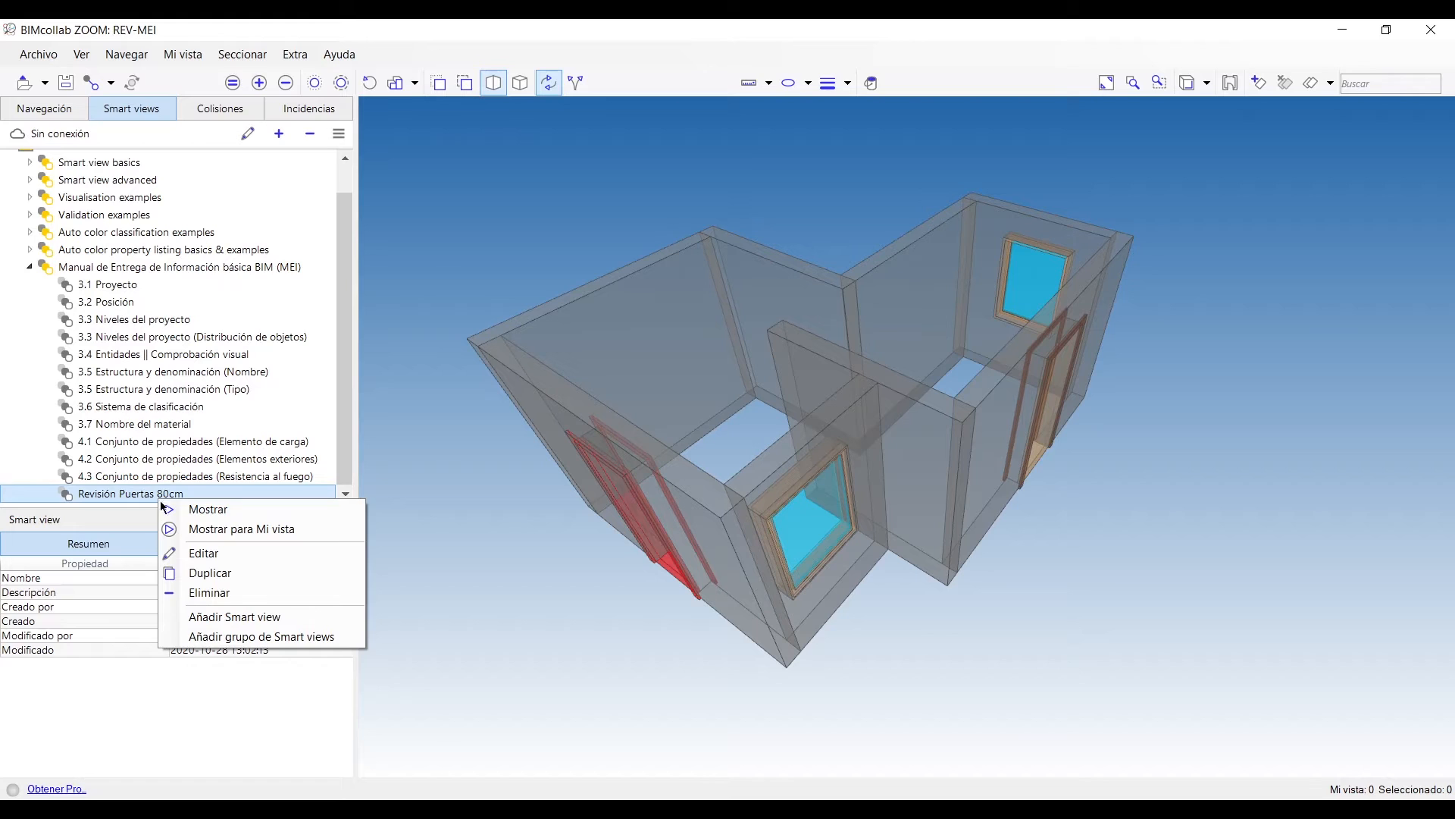
Step: Duplicate the Door Overall Width rule in "Revisión Puertas 80cm" and set the copy's operator to >=
left_click(219, 558)
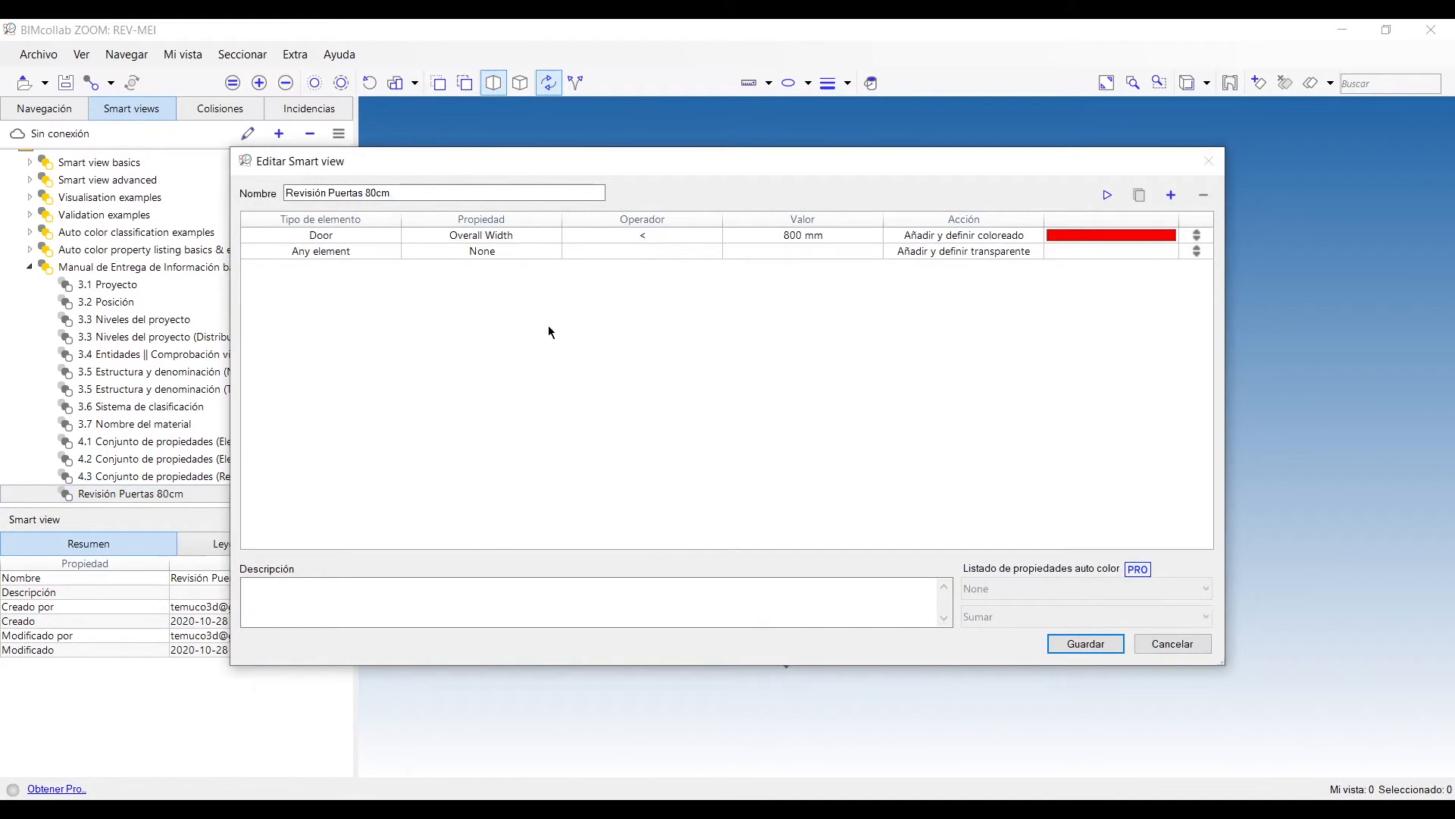
left_click(596, 236)
left_click(262, 236)
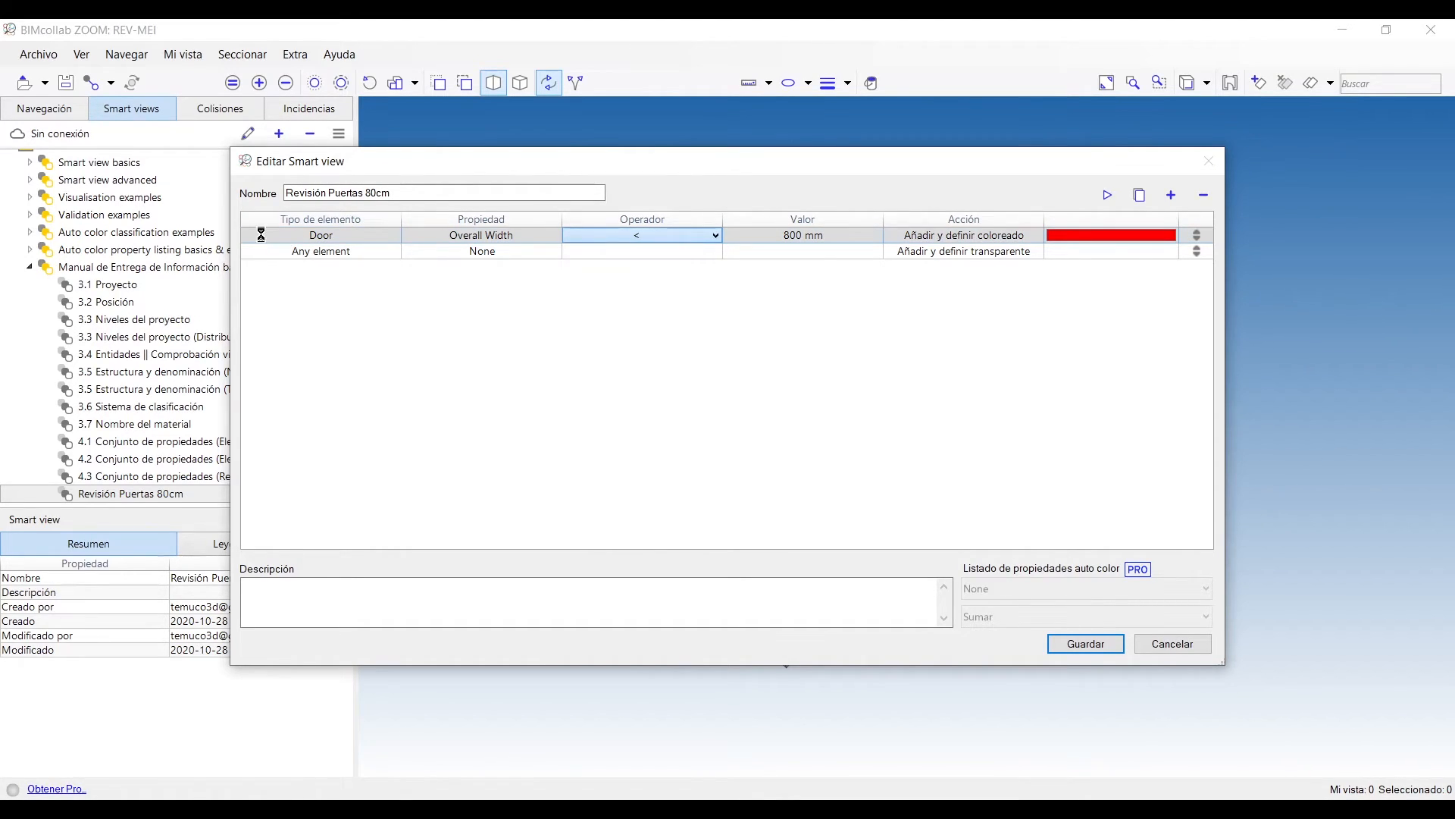
left_click(806, 194)
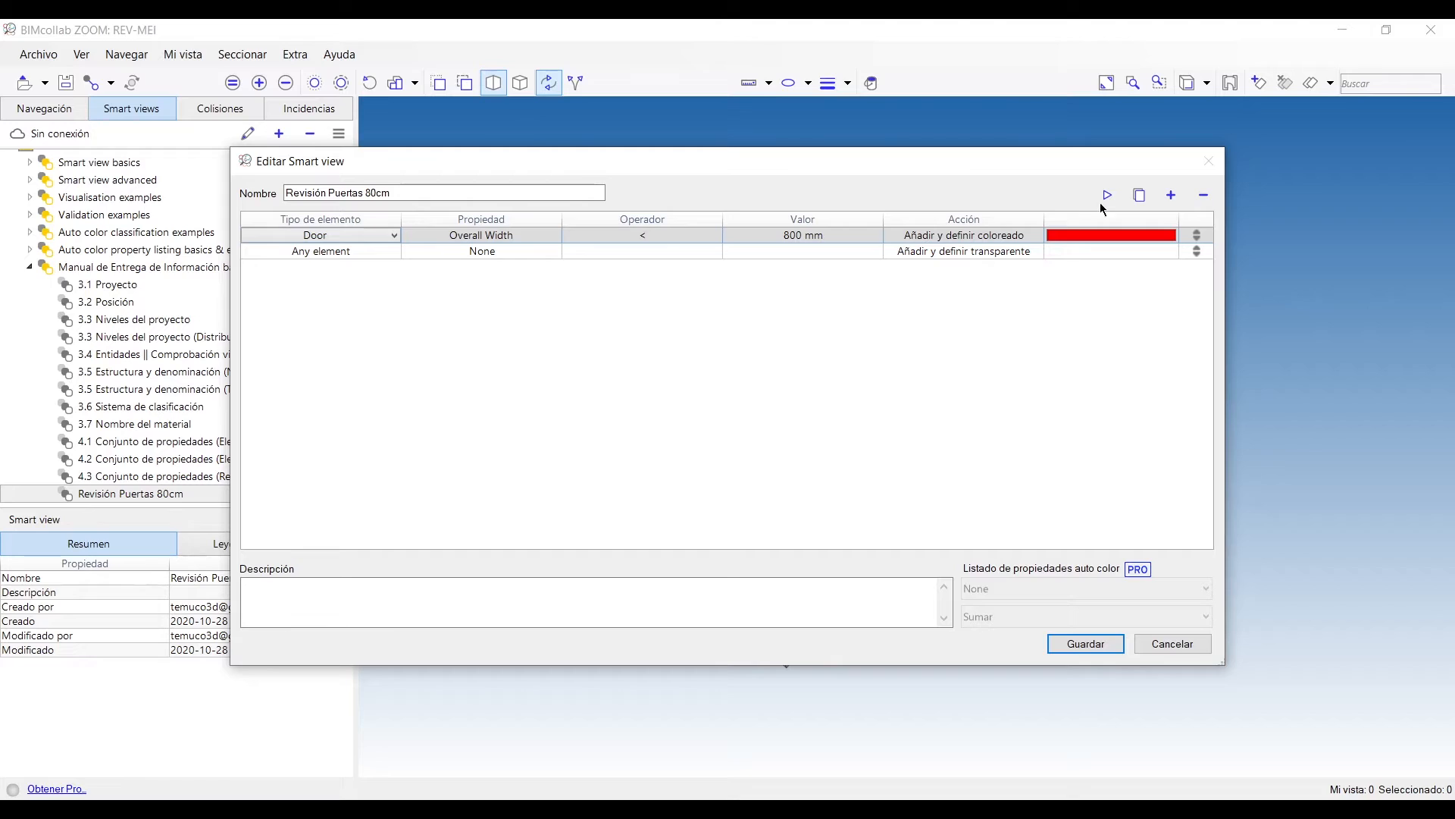
left_click(1140, 196)
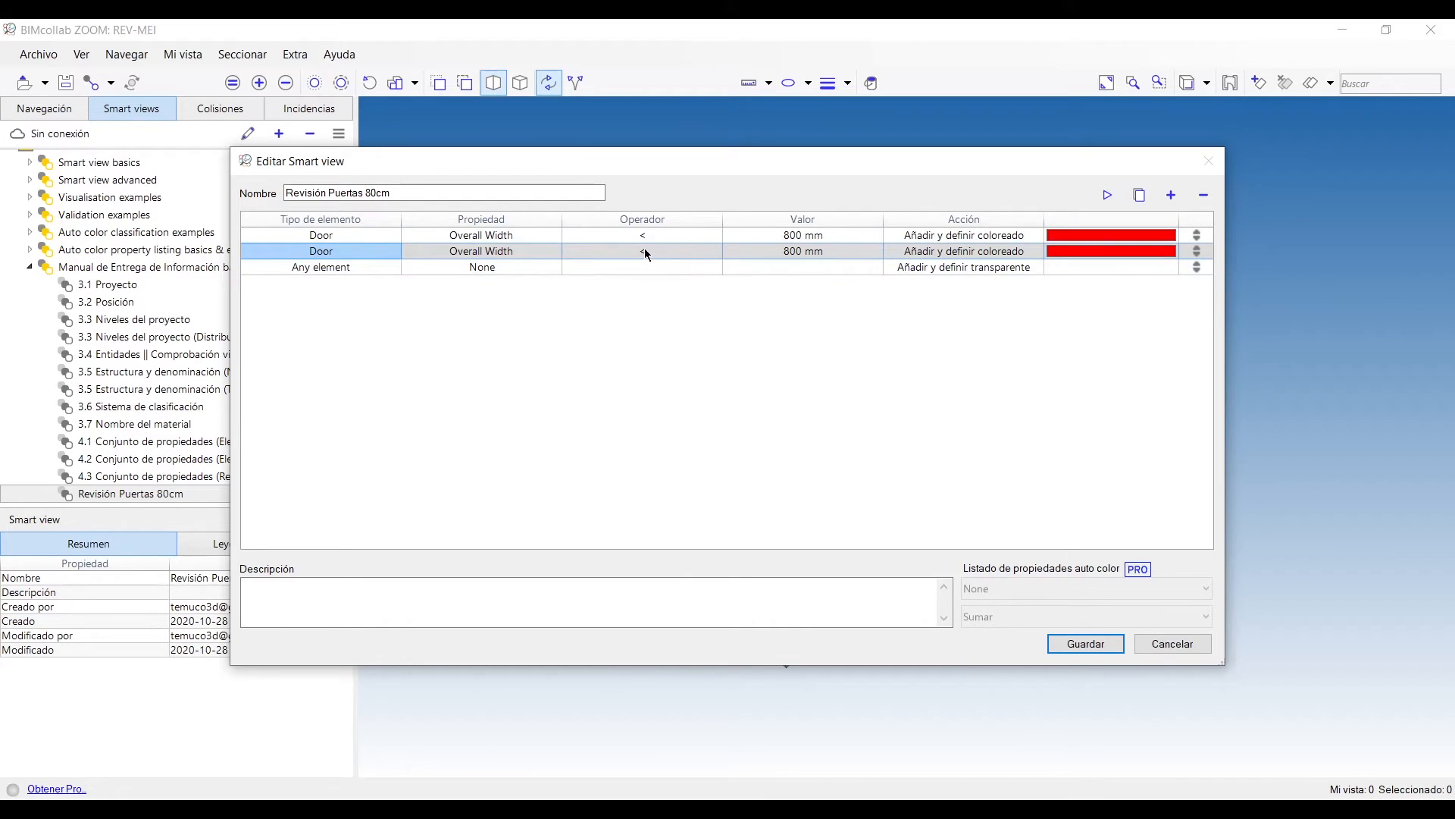
left_click(675, 253)
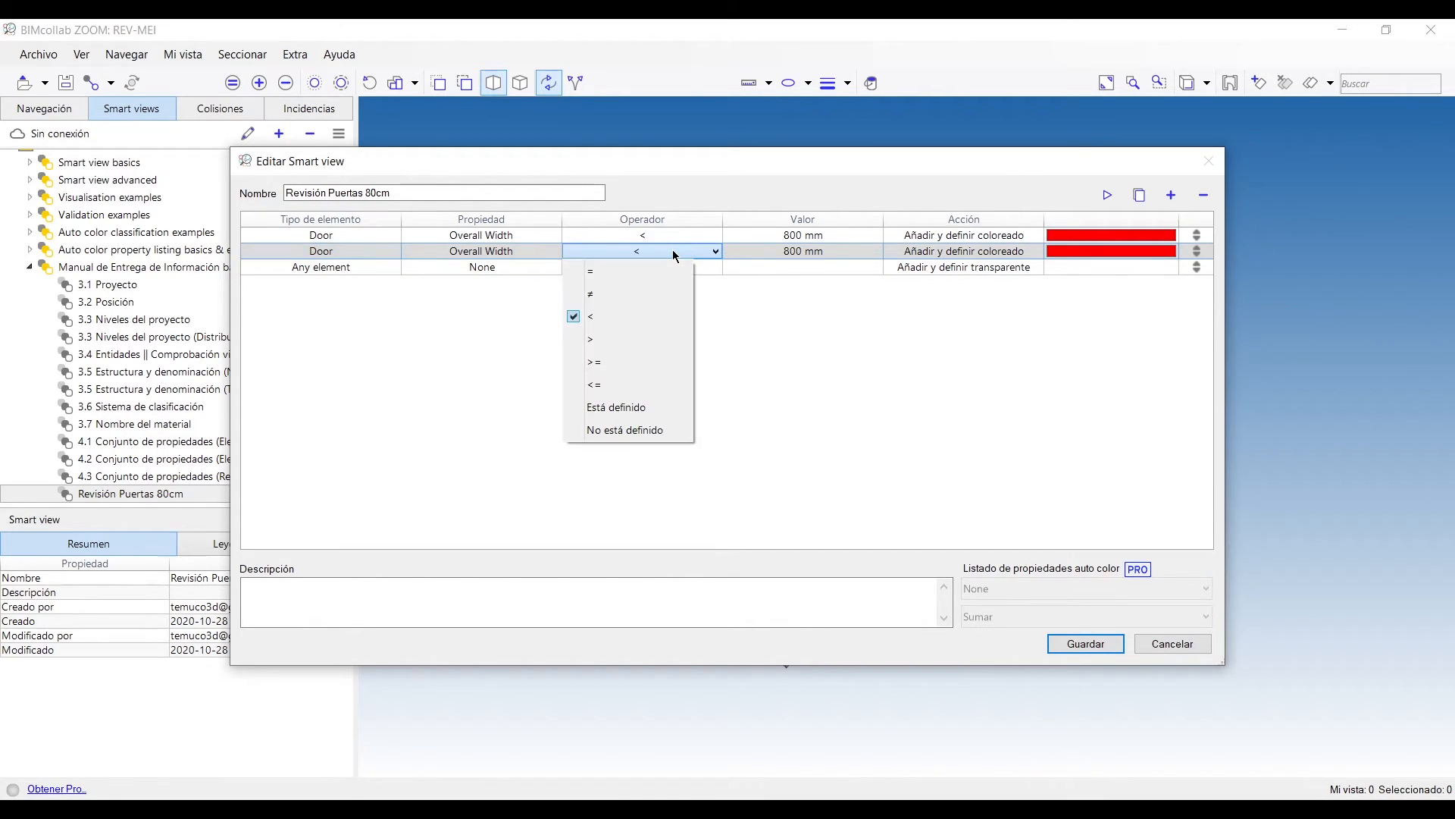
left_click(634, 361)
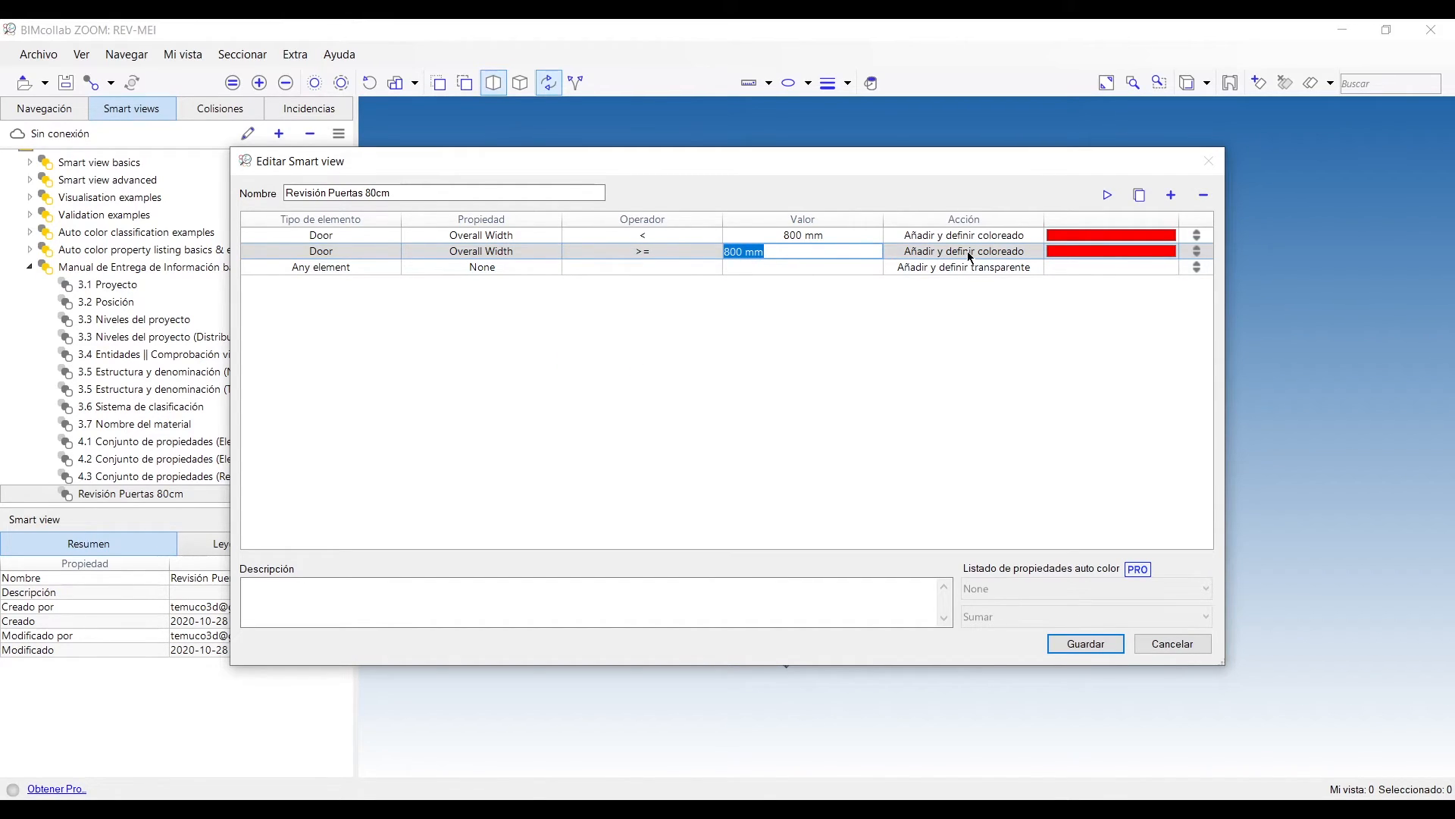
Step: Set the colour of the >= 800 mm door rule to green, then save the smart view and show it on the model
left_click(1073, 253)
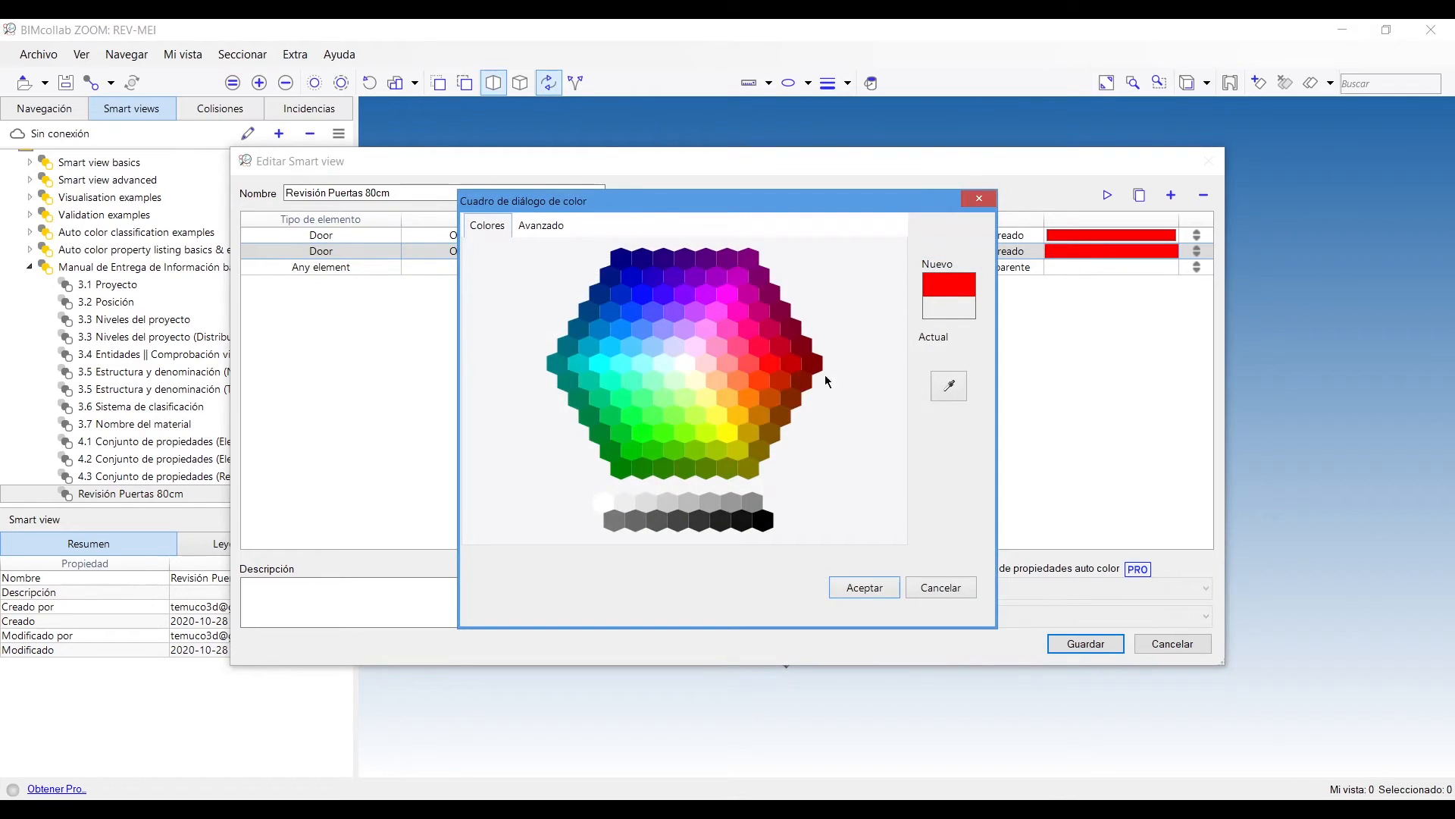
left_click(635, 451)
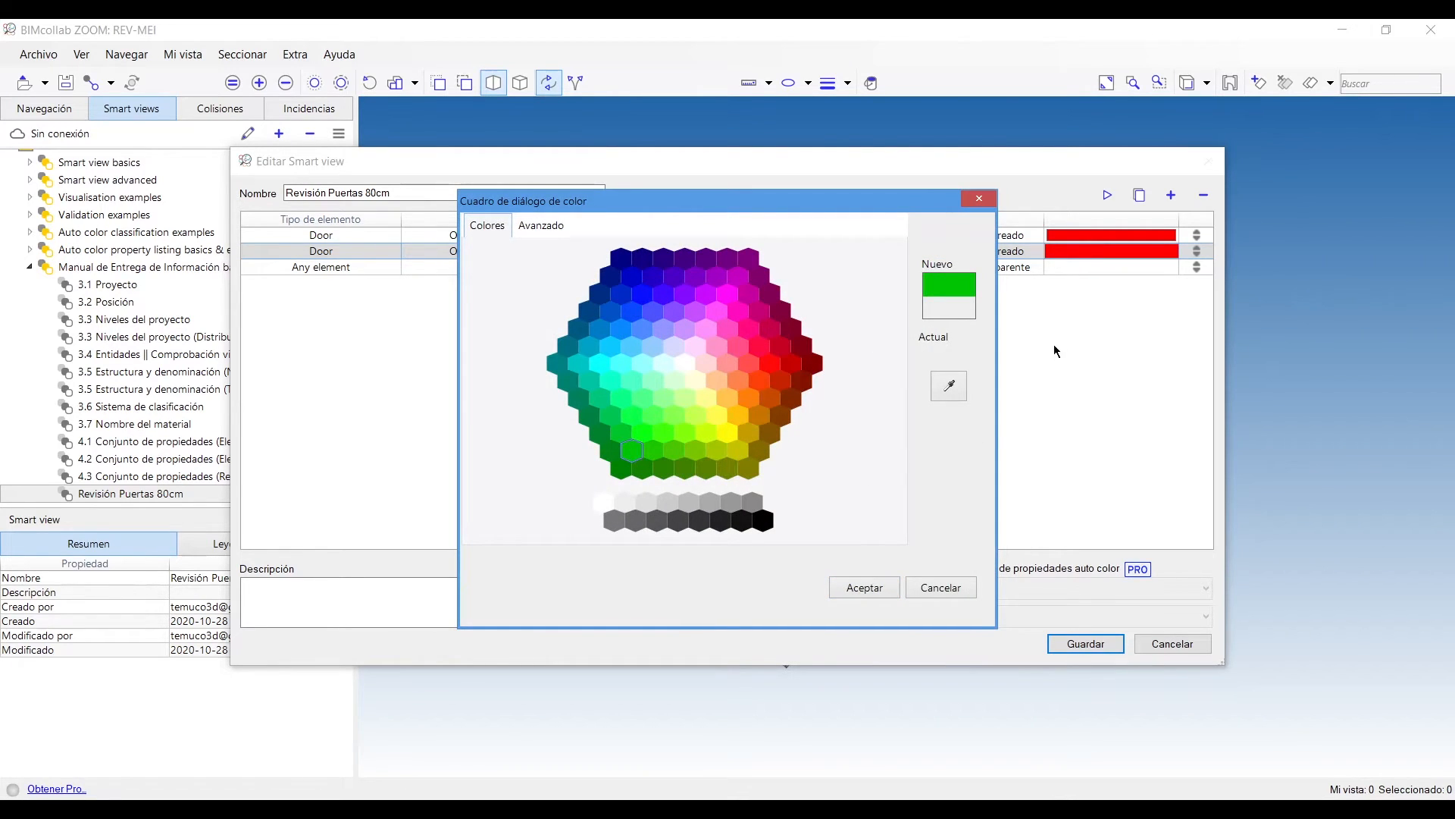
left_click(850, 590)
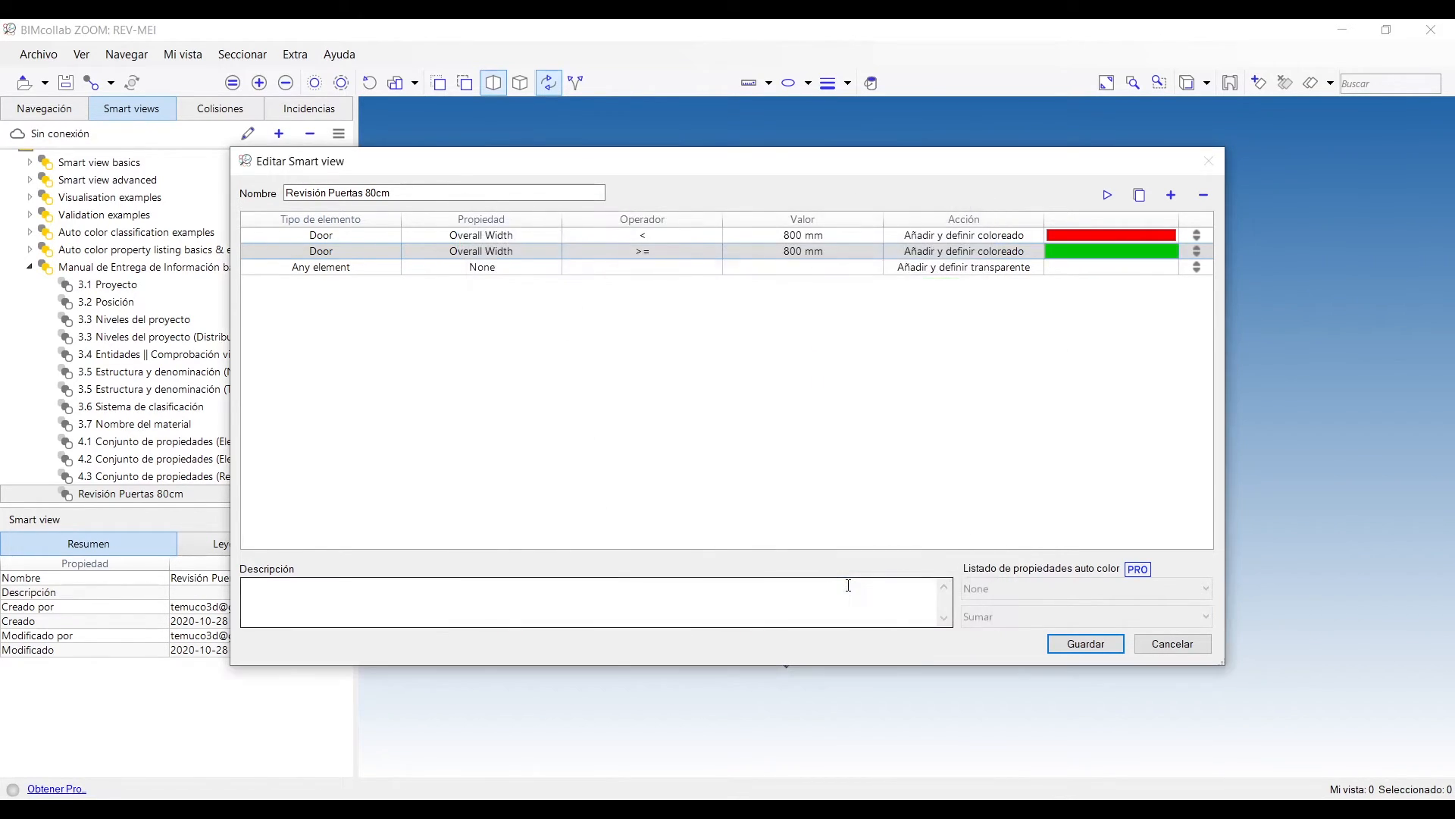
left_click(1063, 644)
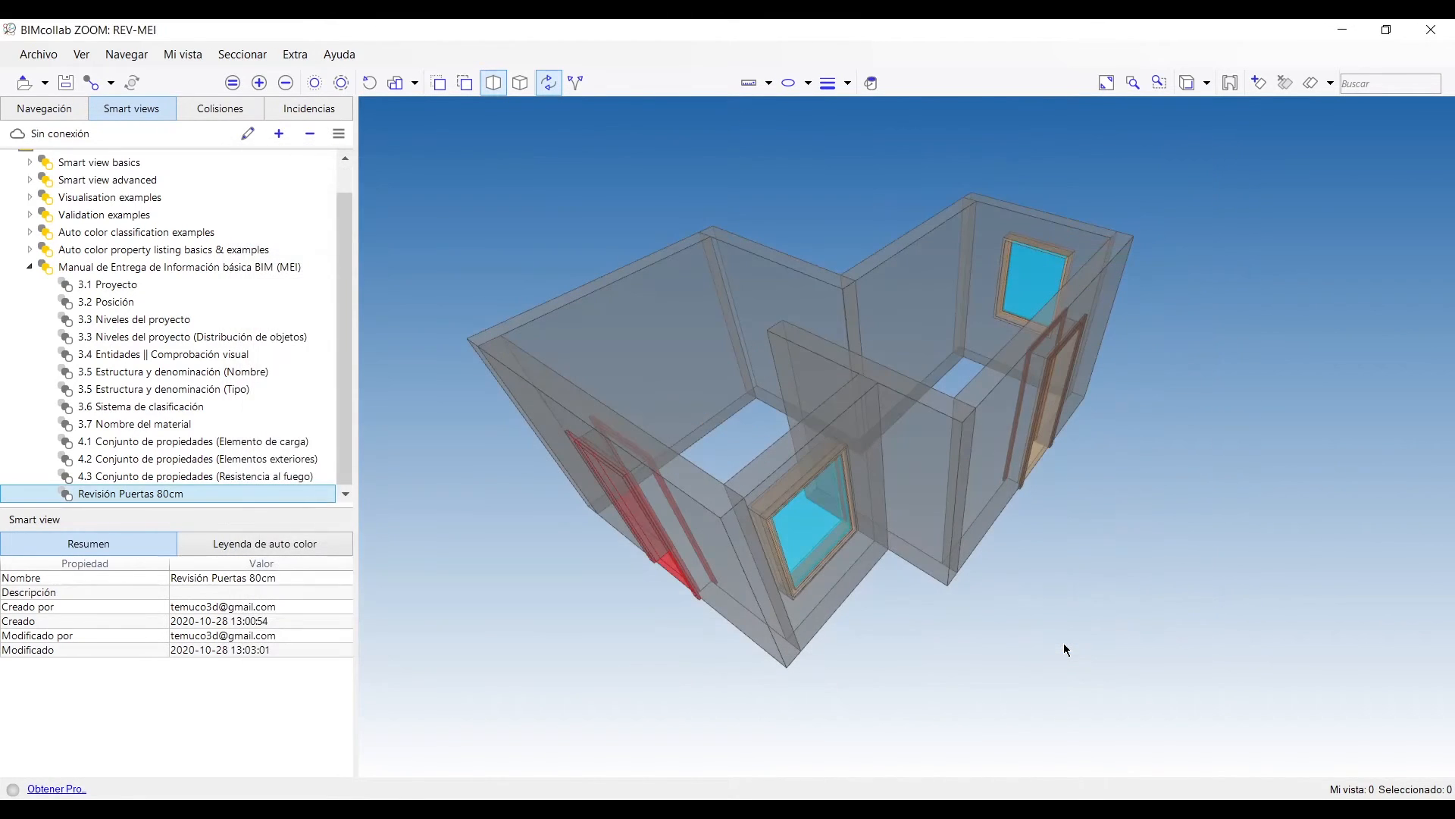
left_click(166, 494)
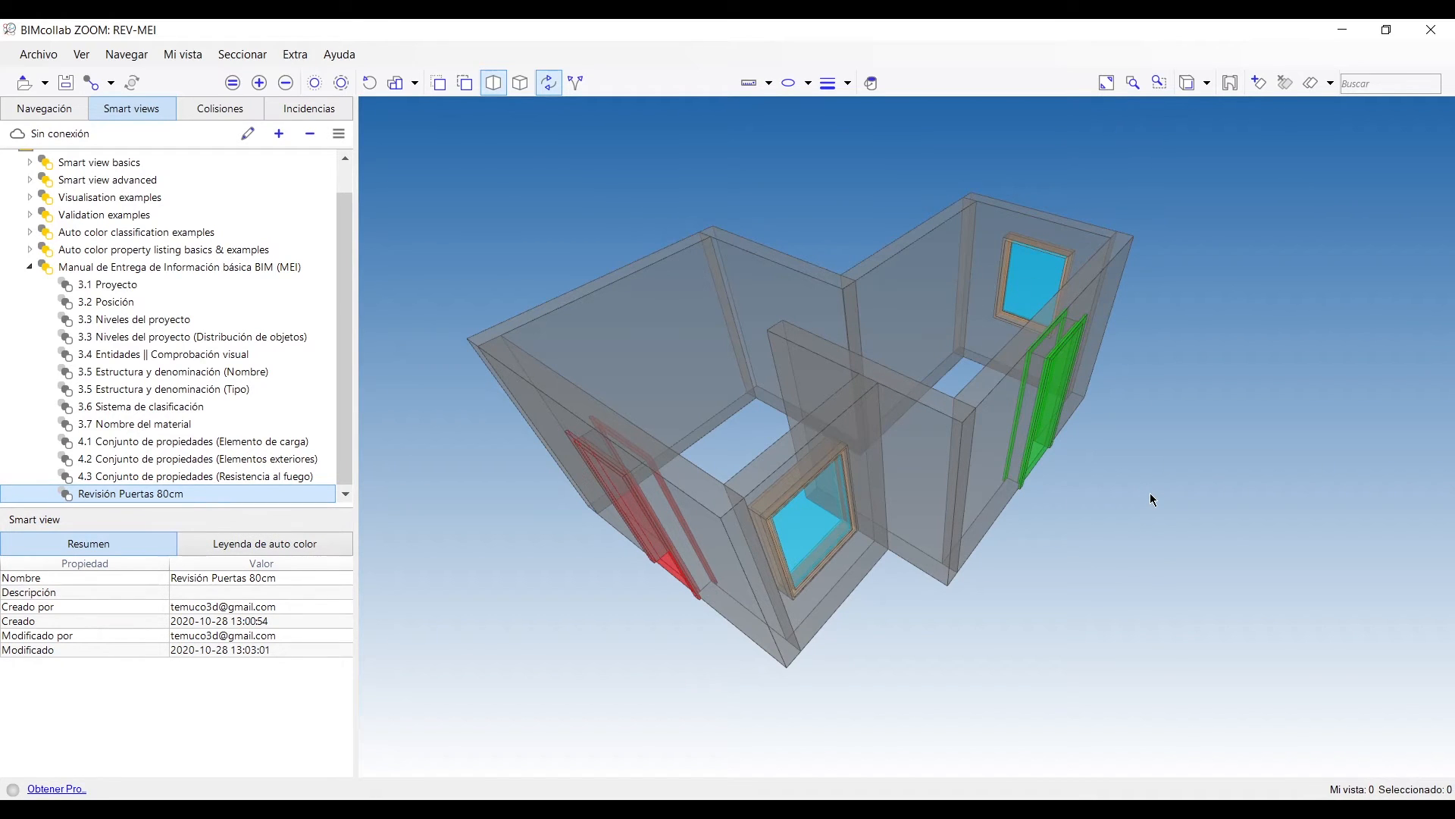
left_click_drag(1152, 498, 1113, 517)
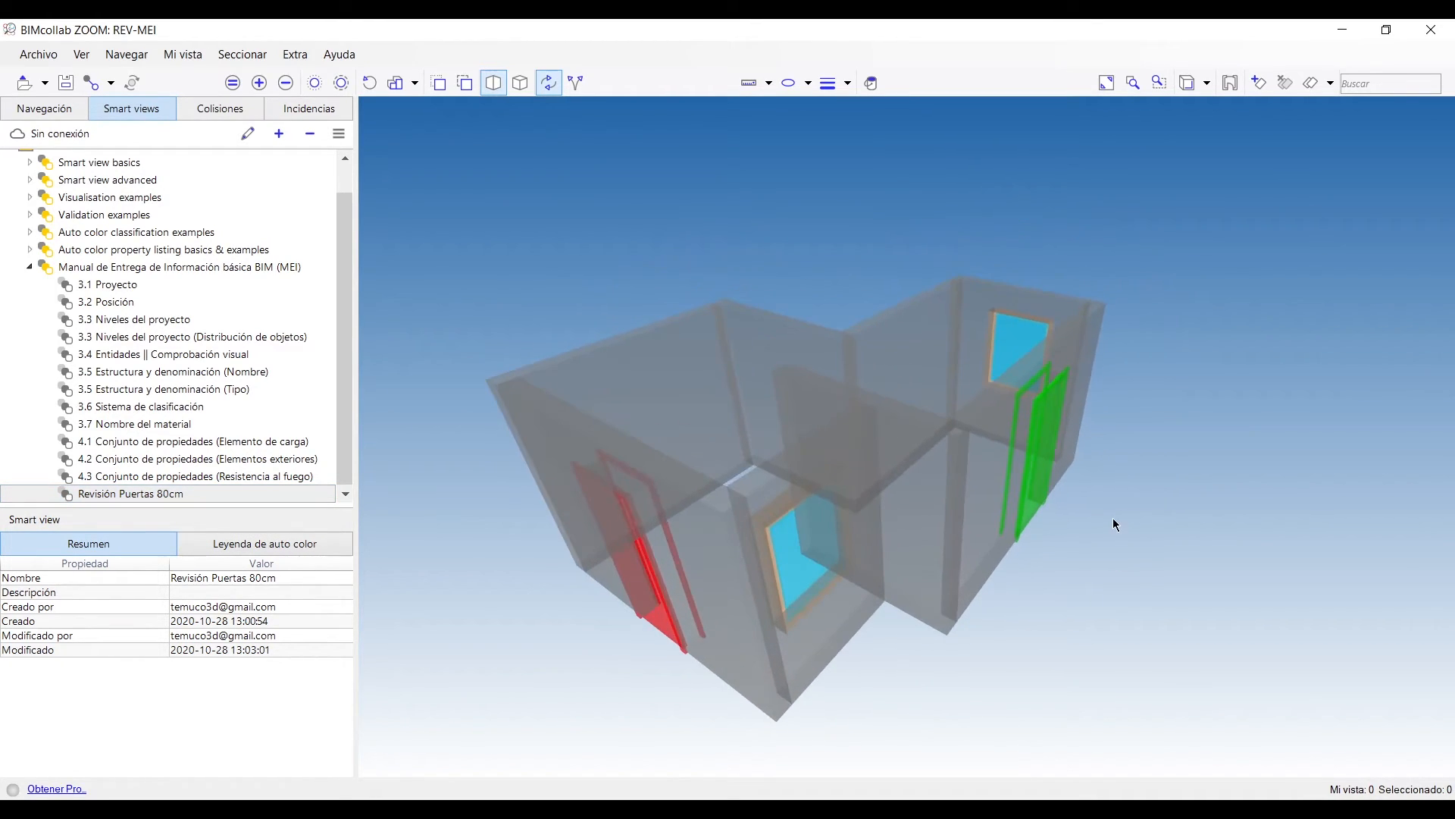
Step: Review the rules defined in the "Revisión Puertas 80cm" smart view and close its editor without saving
right_click(163, 499)
left_click(200, 549)
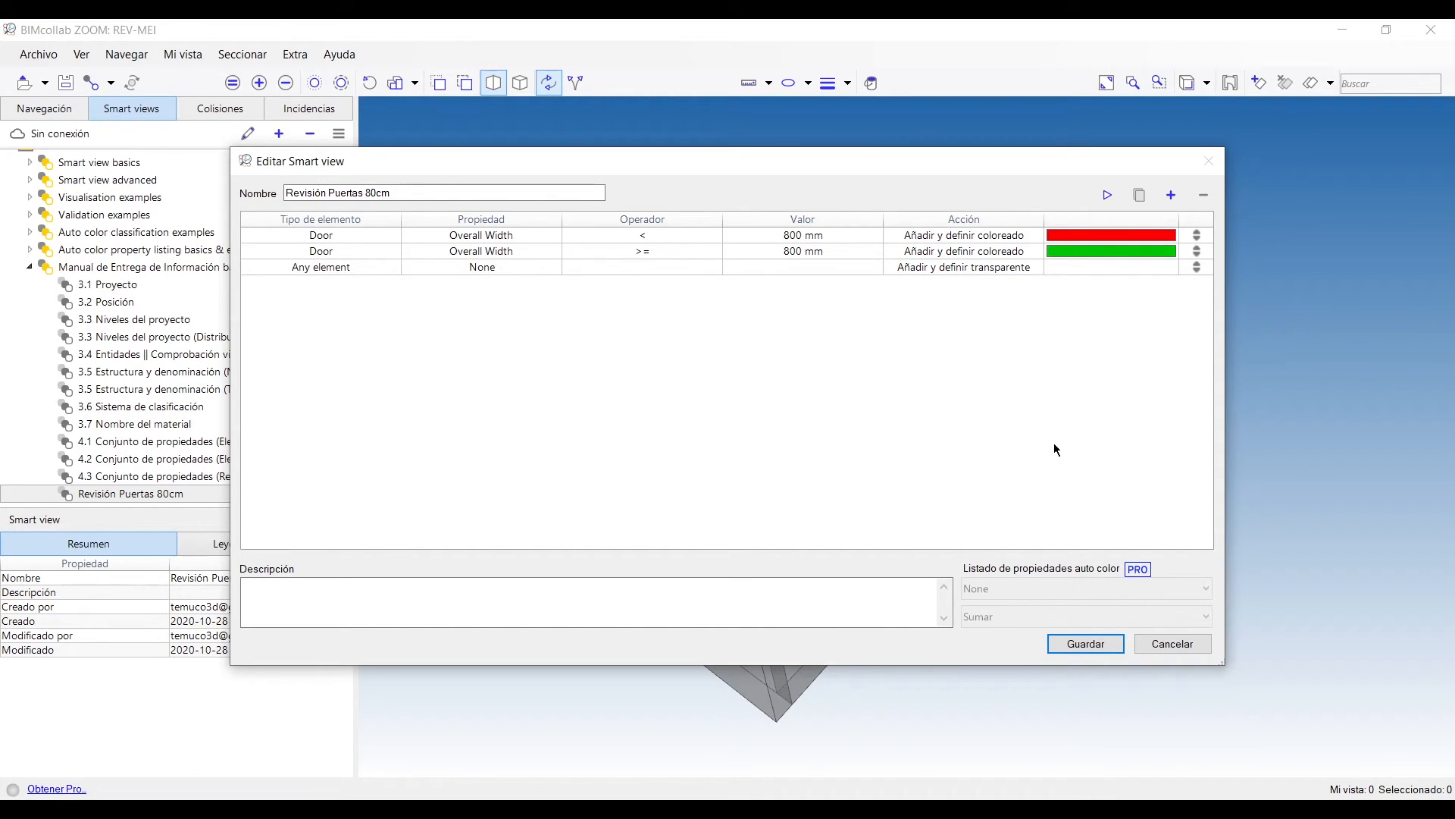
left_click(1170, 643)
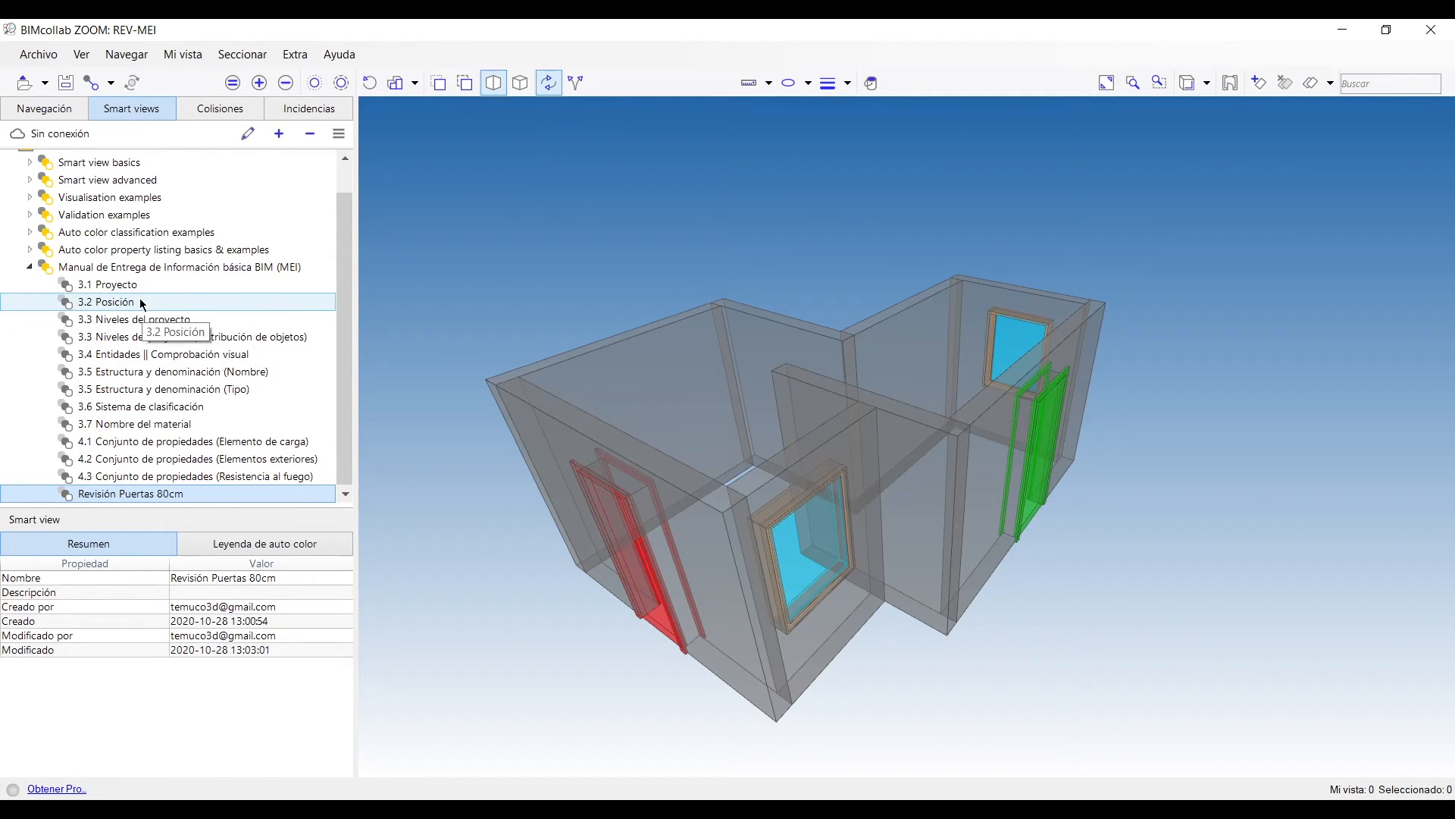
Step: Show the smart view "4.2 Conjunto de propiedades (Elementos exteriores)" on the model and duplicate it
left_click(231, 459)
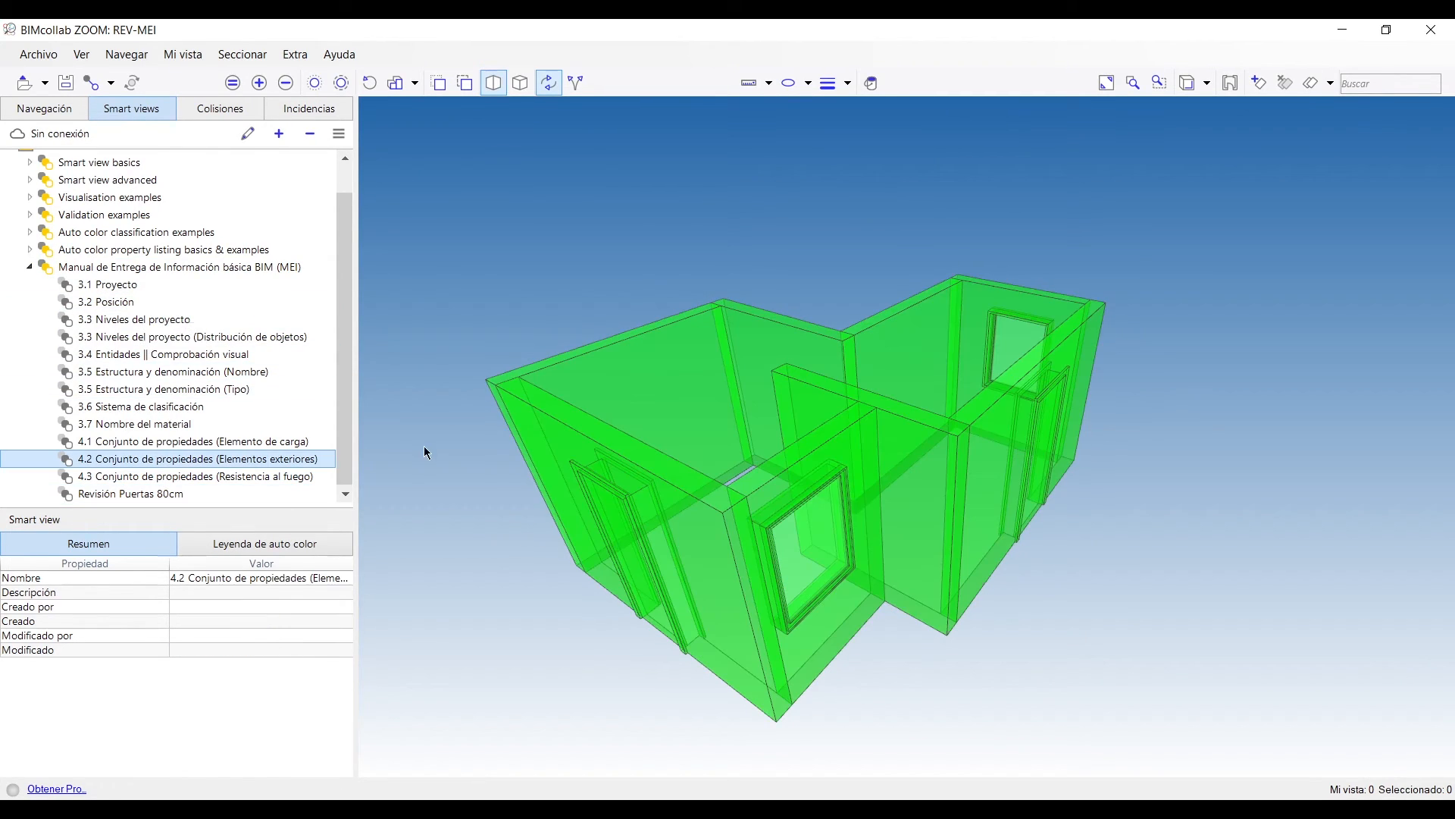
right_click(235, 461)
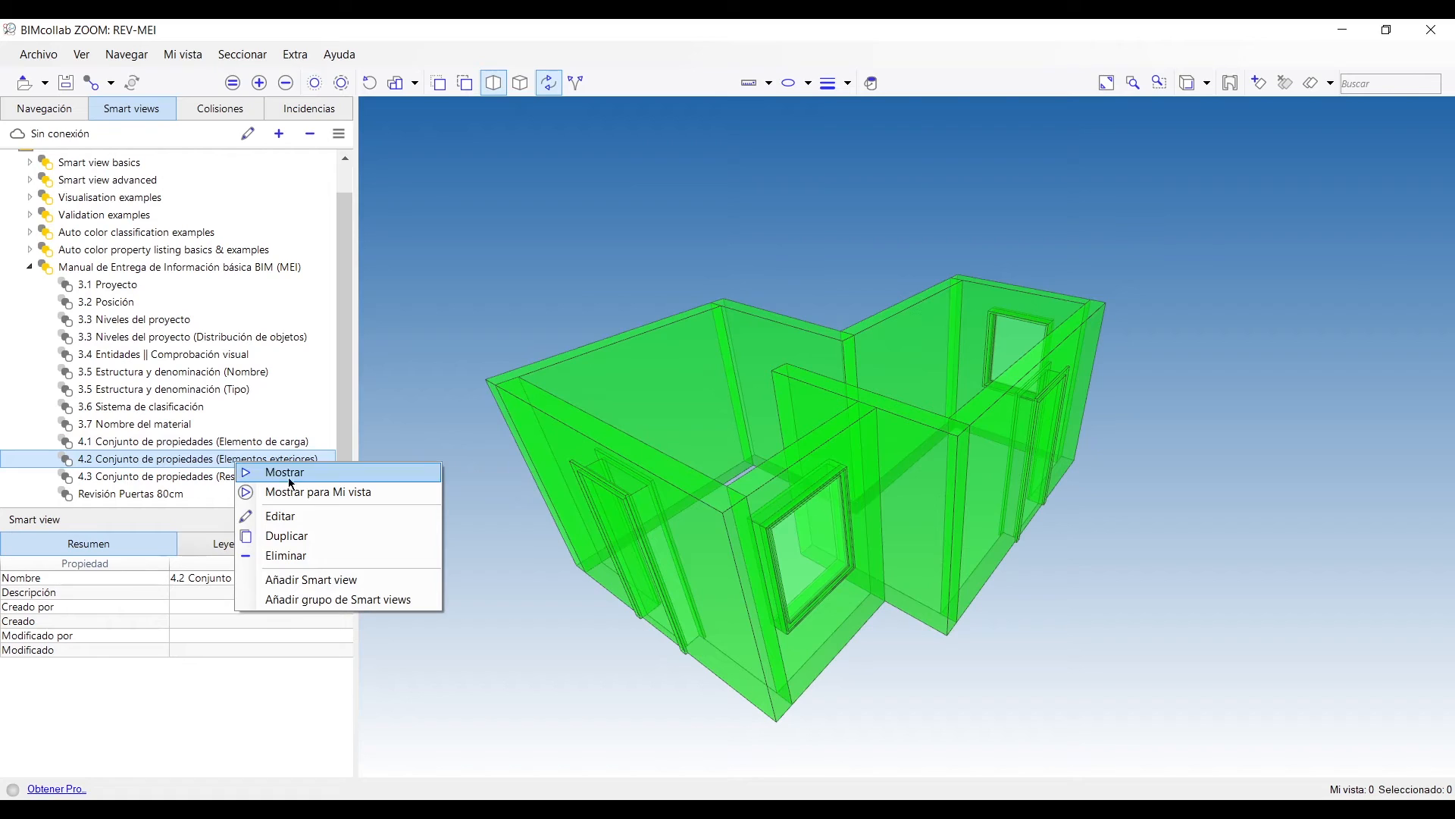
left_click(321, 534)
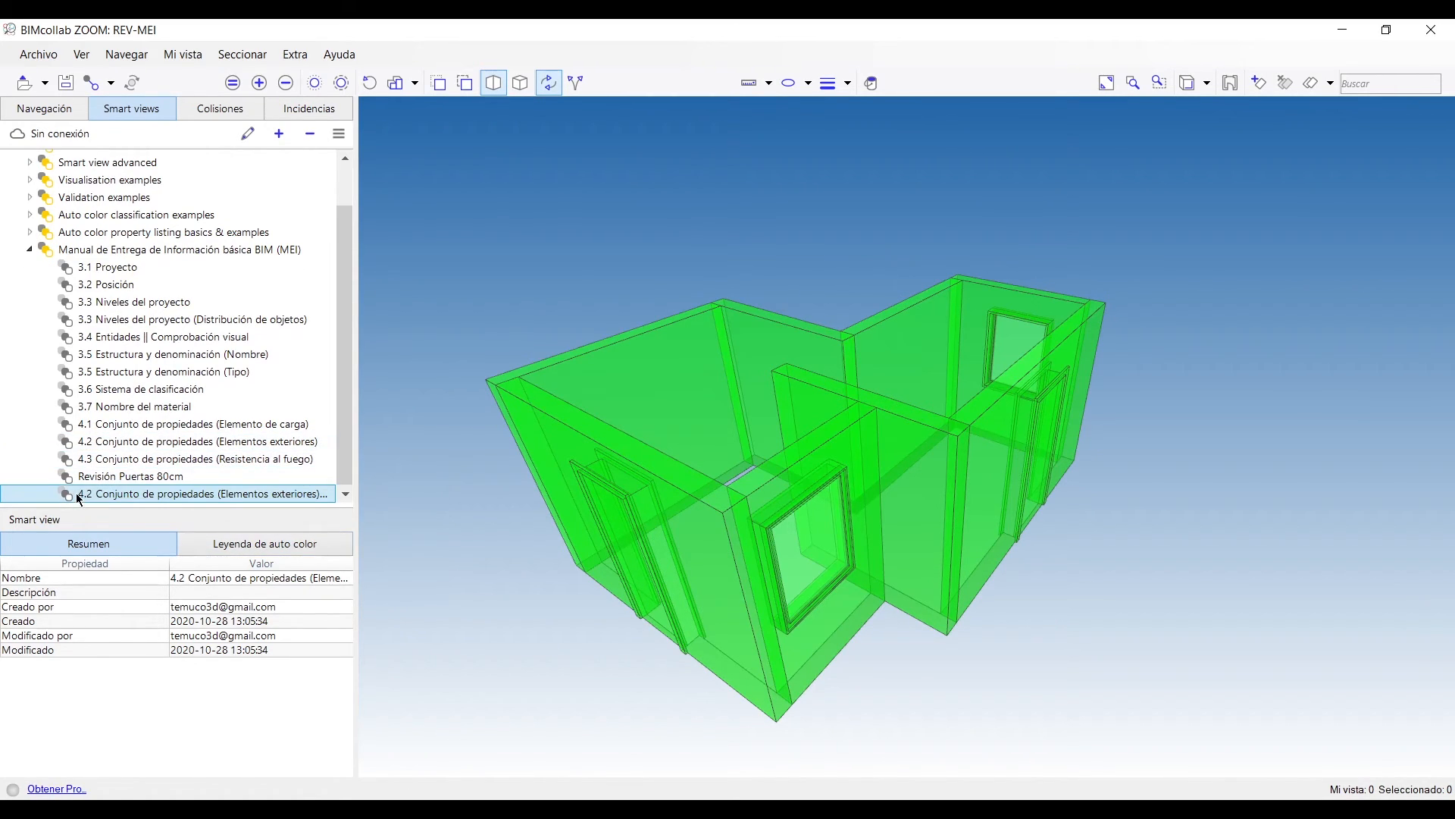
Step: Open the copied 4.2 smart view for editing and set the operator of its green Is External rule to "Es verdadero"
right_click(173, 497)
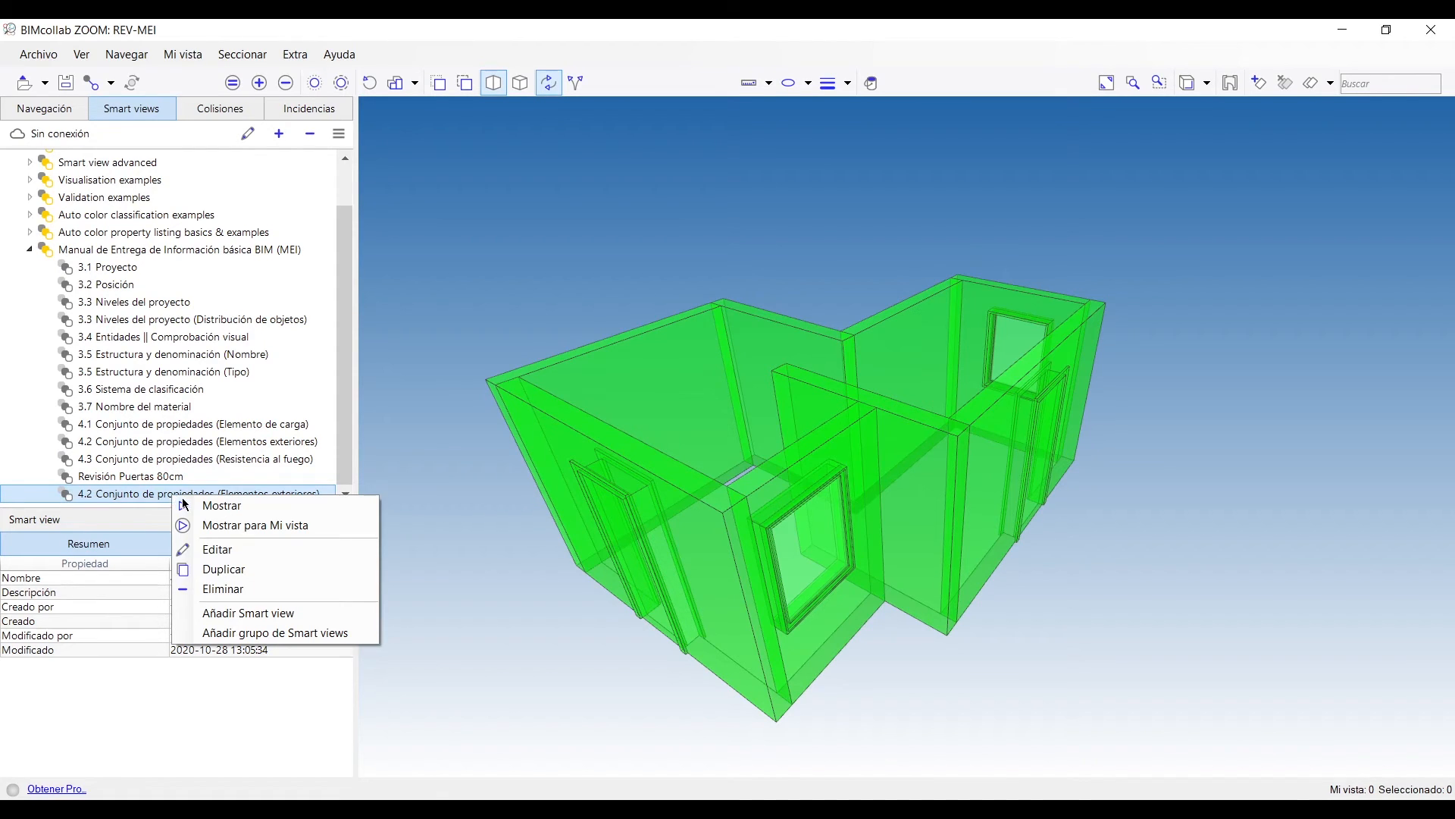
left_click(238, 546)
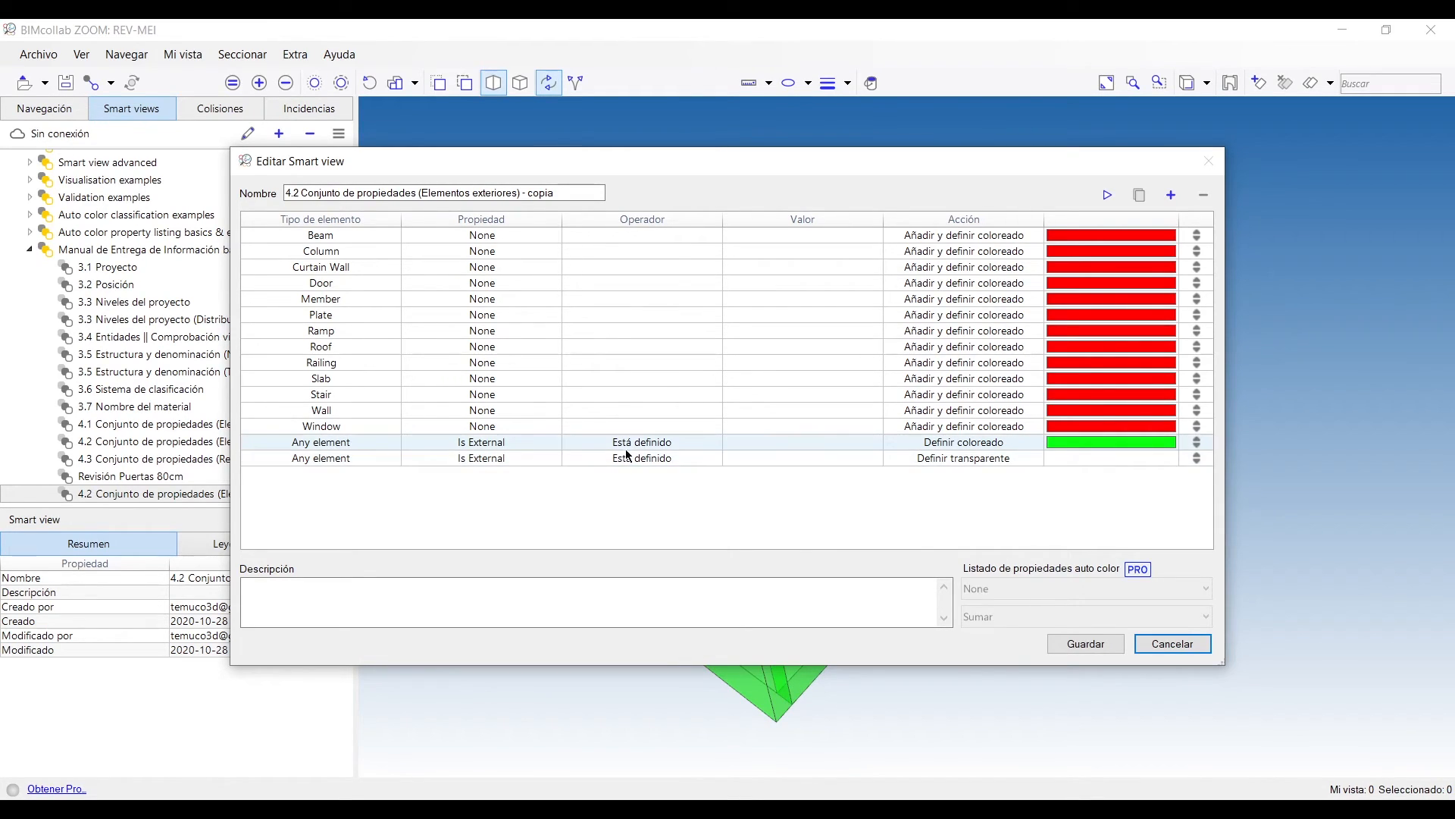
left_click(708, 444)
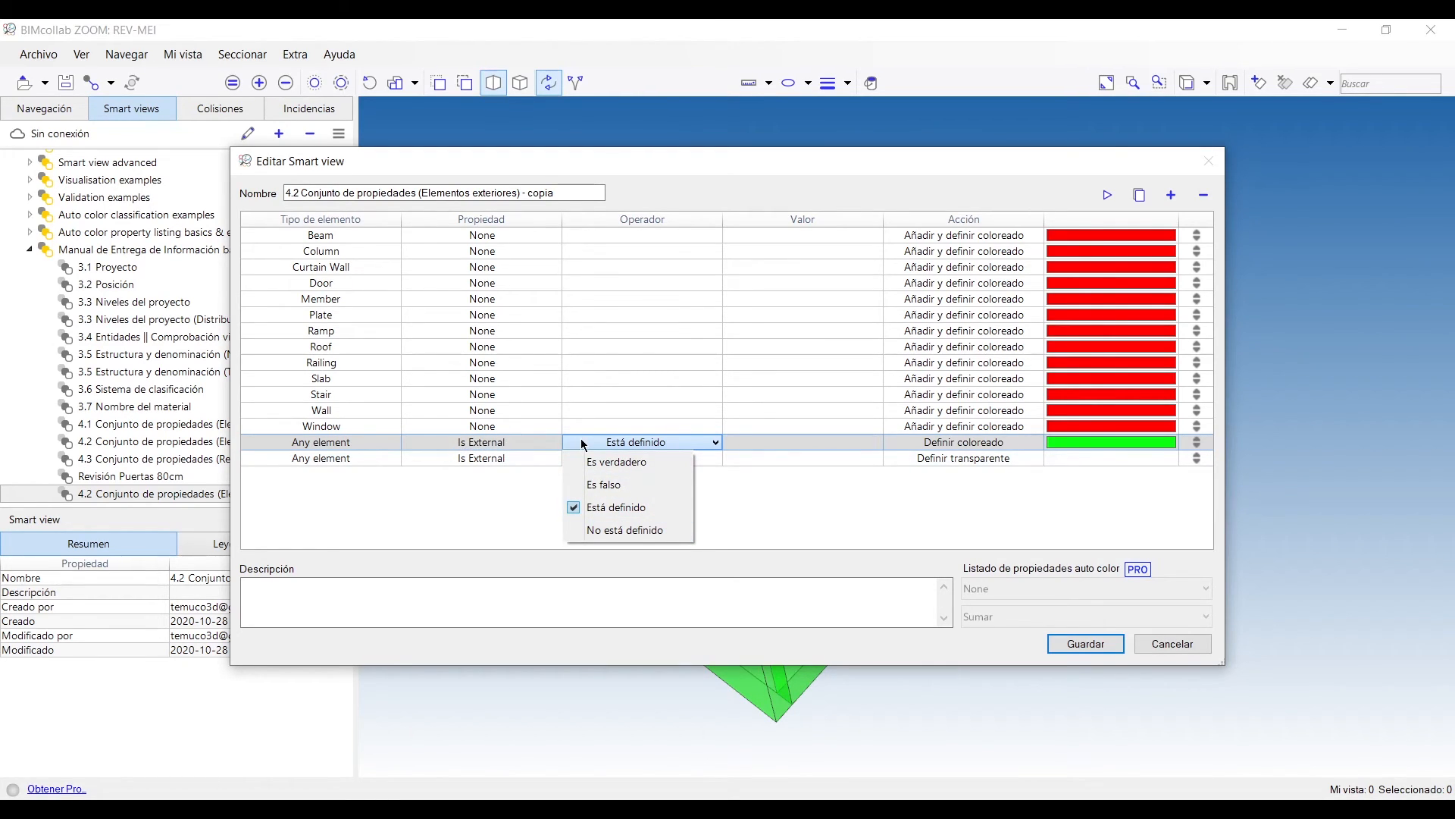
left_click(639, 461)
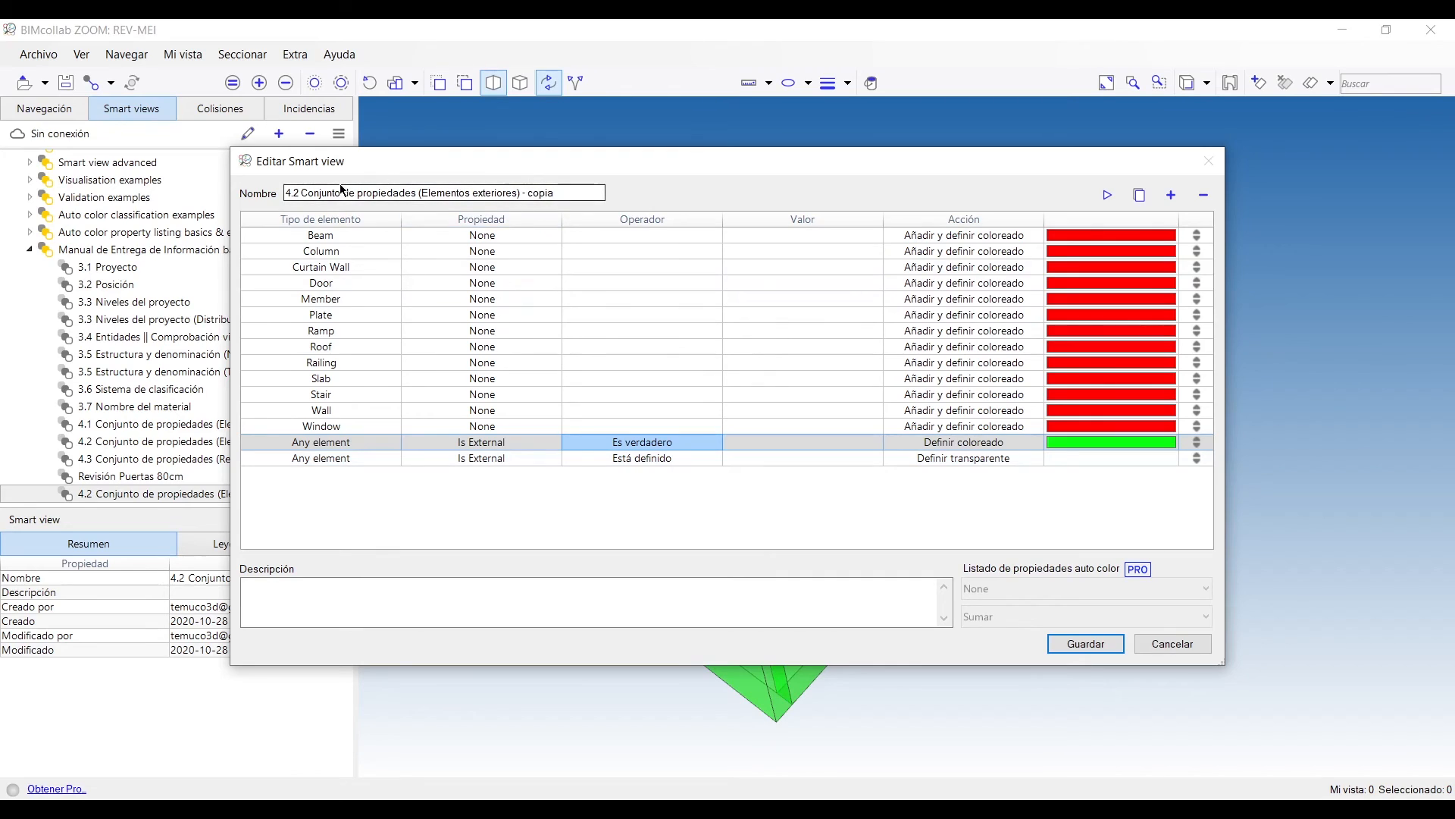
Step: Rename the copy "4.4 Conjunto de propiedades (Elementos exteriores) - Verdadero", save it and show it on the model to check the doors
left_click(294, 194)
key("Delete")
type("4")
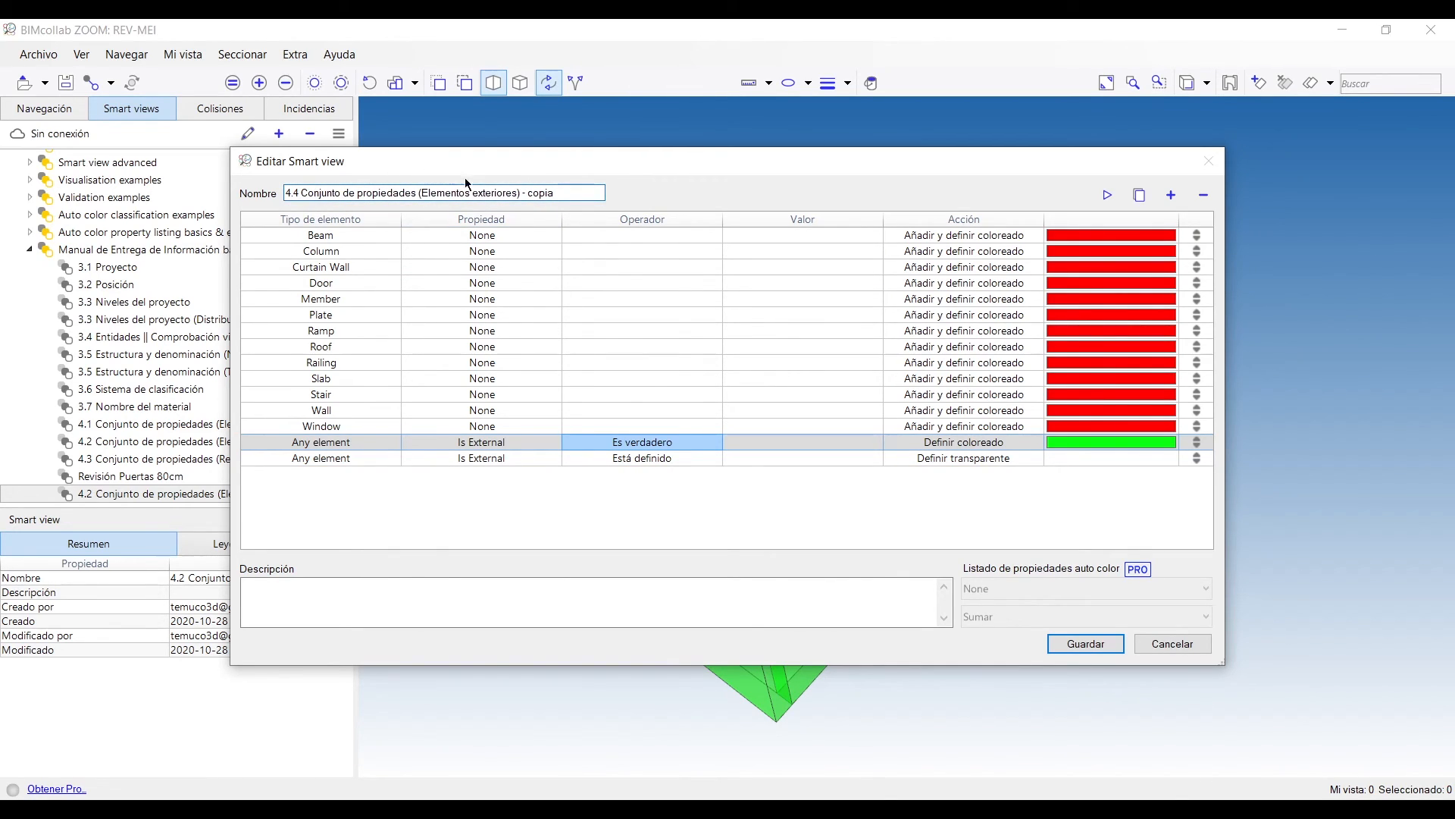
left_click_drag(528, 192, 605, 187)
type("Verdadero")
left_click(1085, 644)
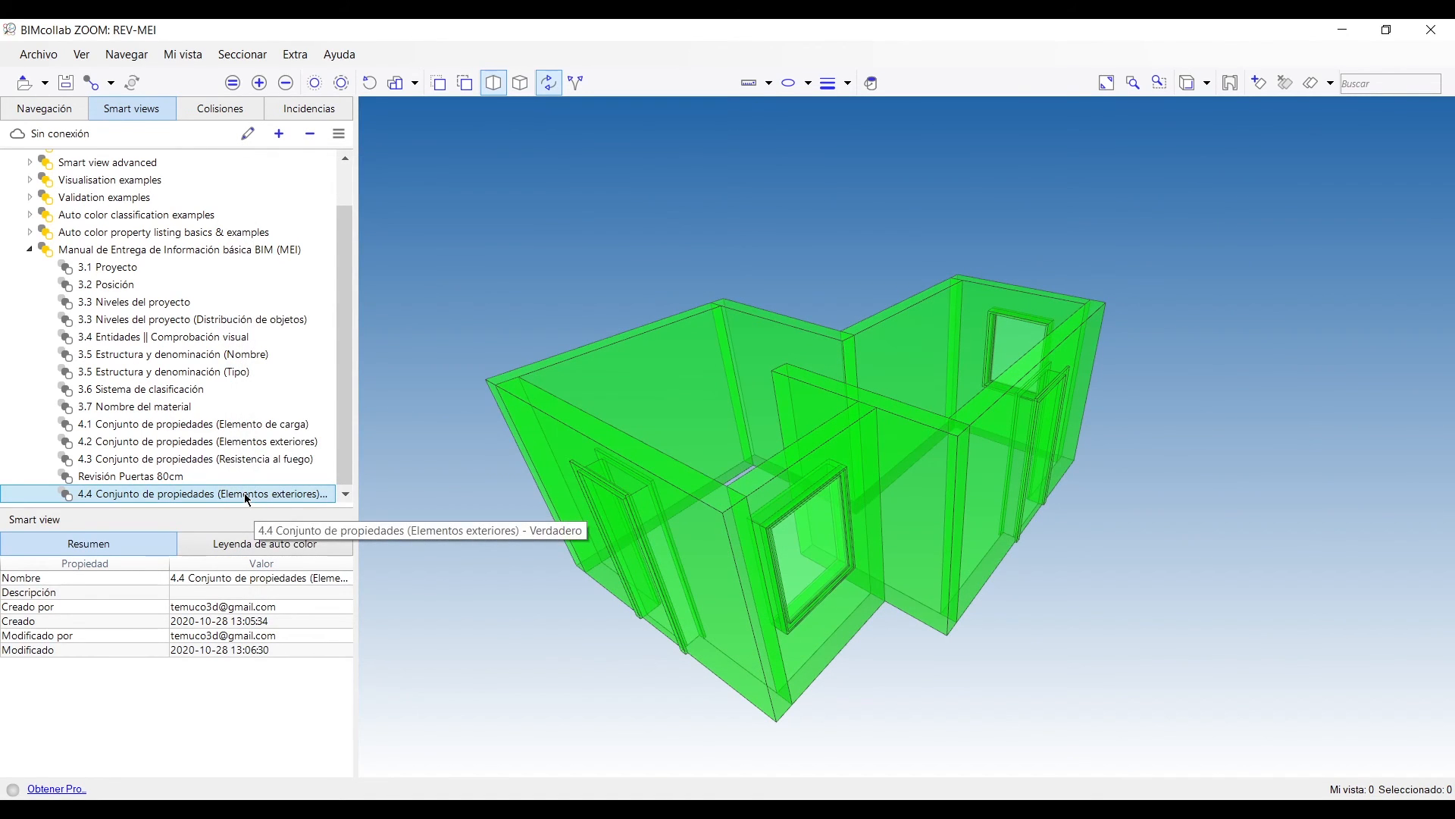
left_click_drag(558, 660, 608, 681)
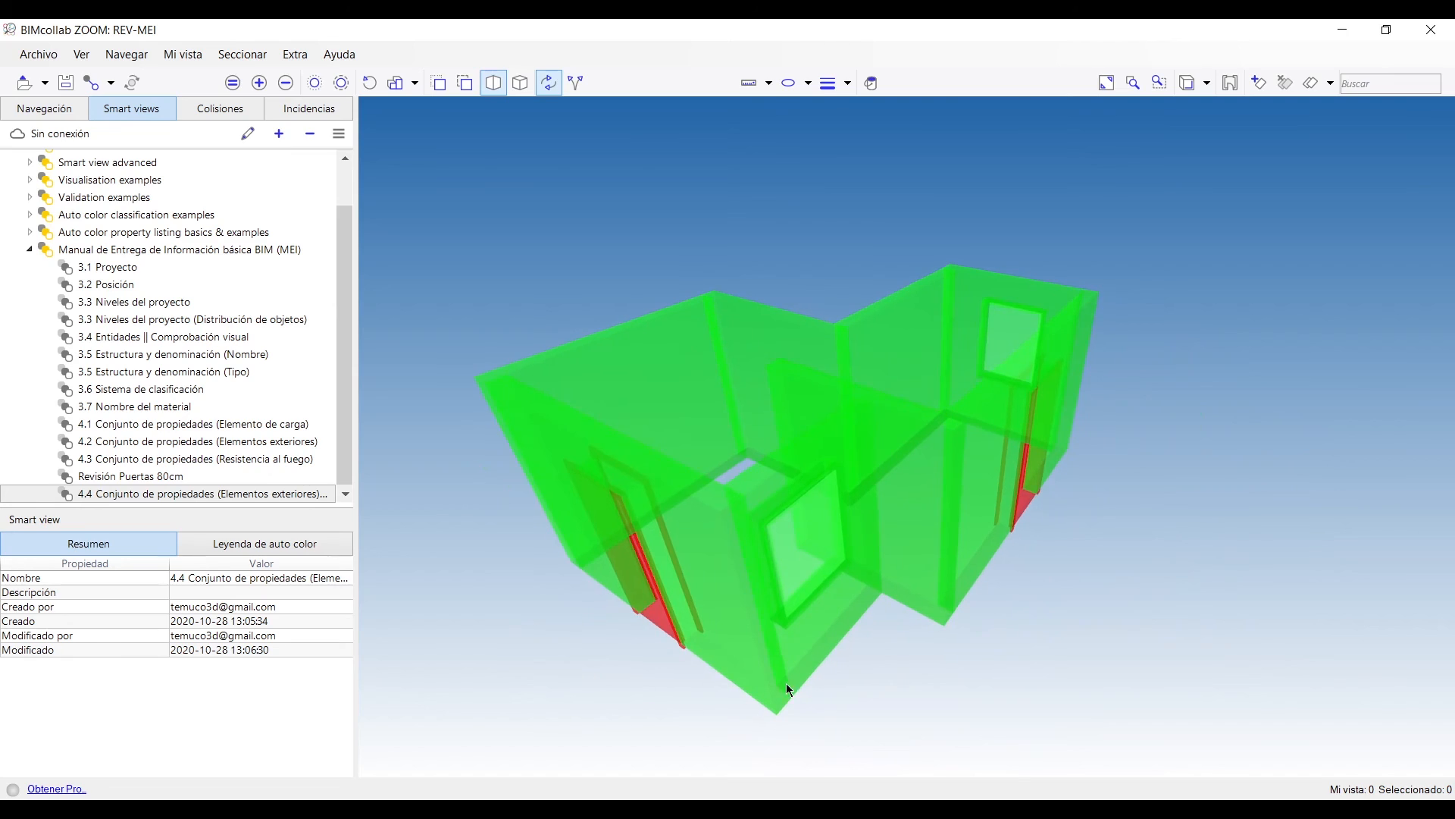
mouse_move(1026, 501)
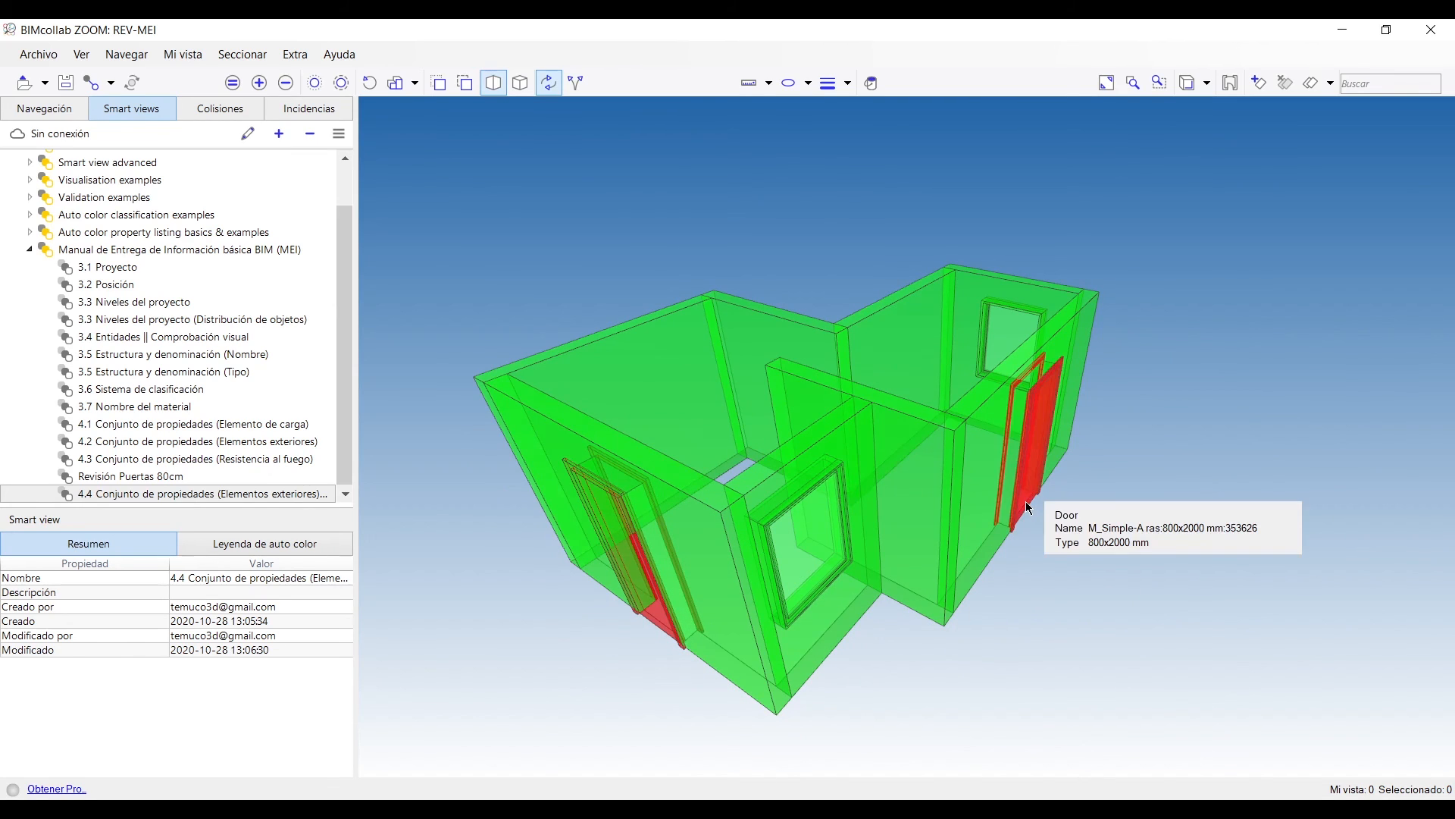